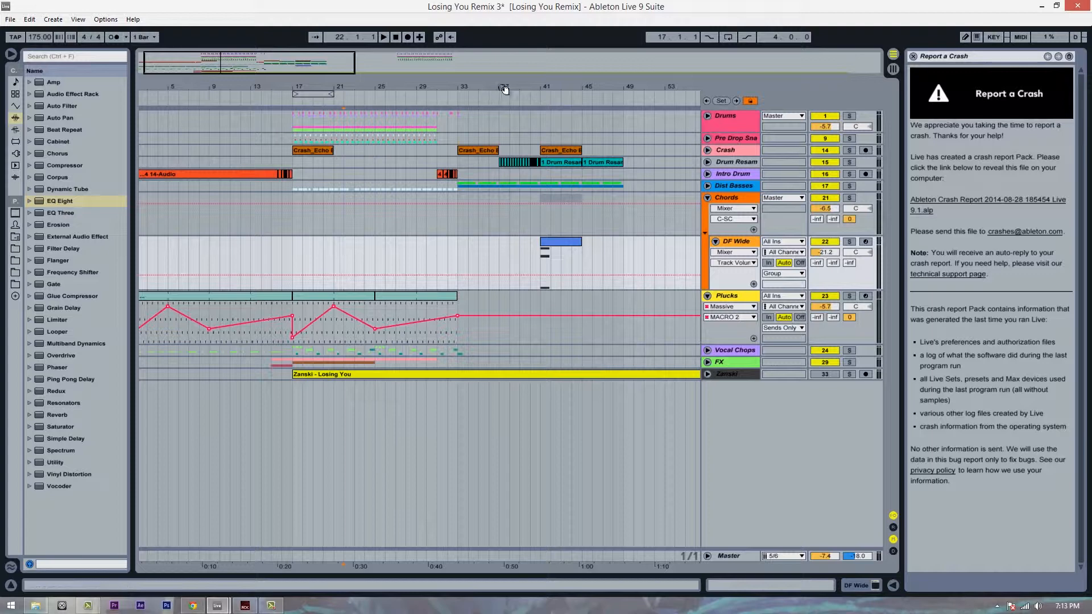
Step: Expand the Dist Basses group in the arrangement so its bass tracks are displayed
left_click_drag(505, 89, 506, 99)
left_click(707, 185)
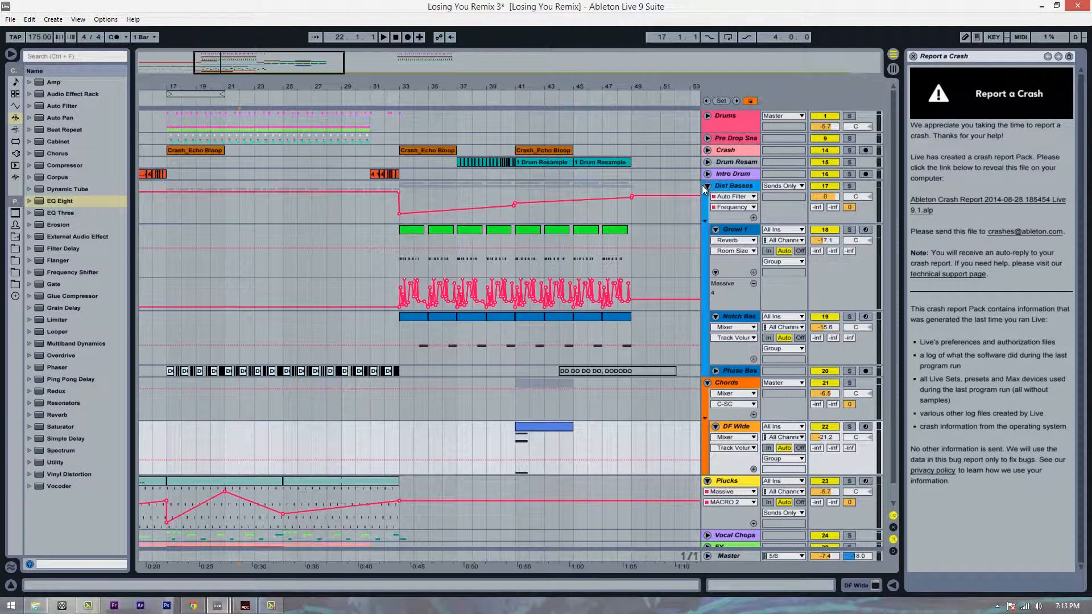
scroll(460, 227, "down", 1)
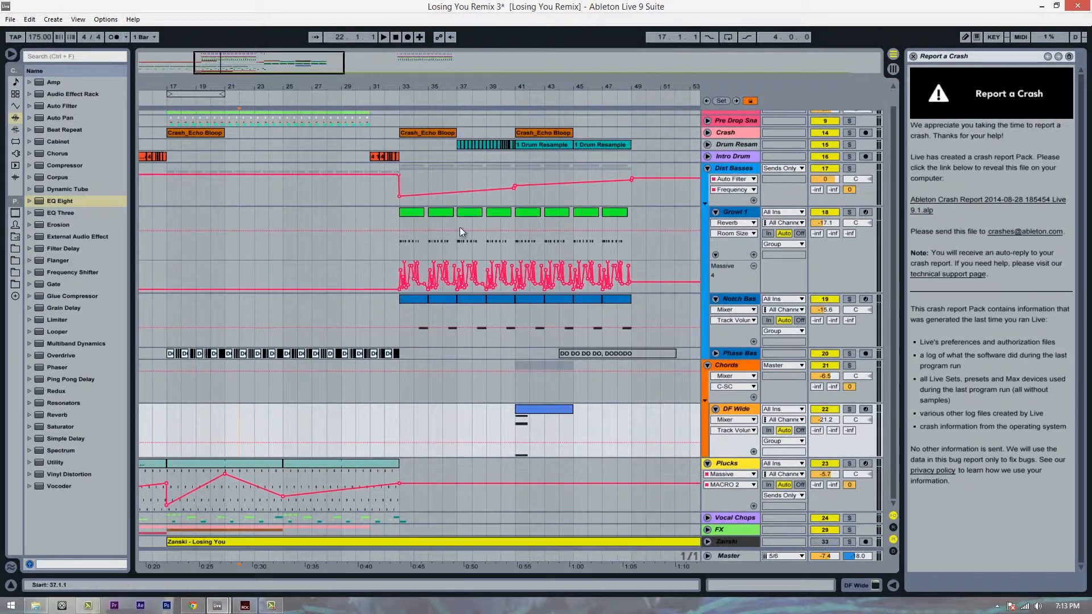
Step: Play the arrangement from bar 30.3, shortly before the bass section starts at bar 33
left_click(542, 412)
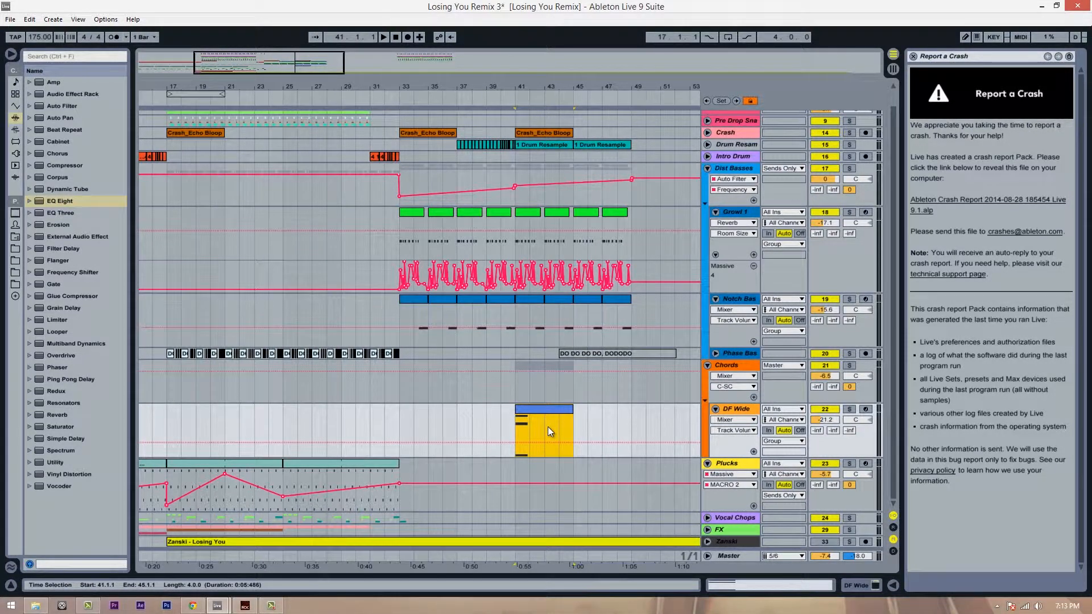
left_click(430, 427)
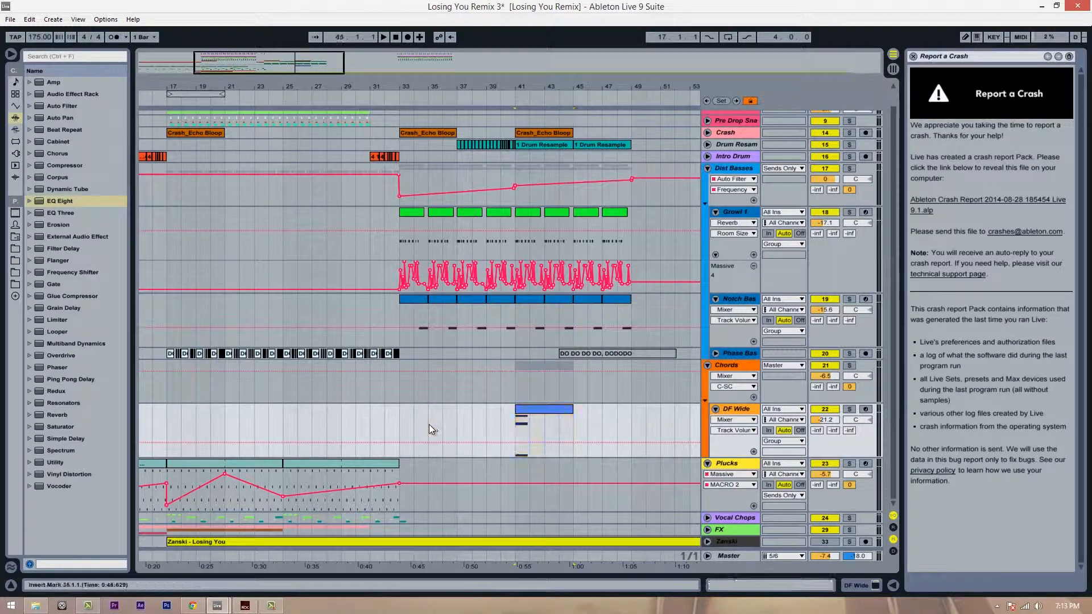
left_click(398, 422)
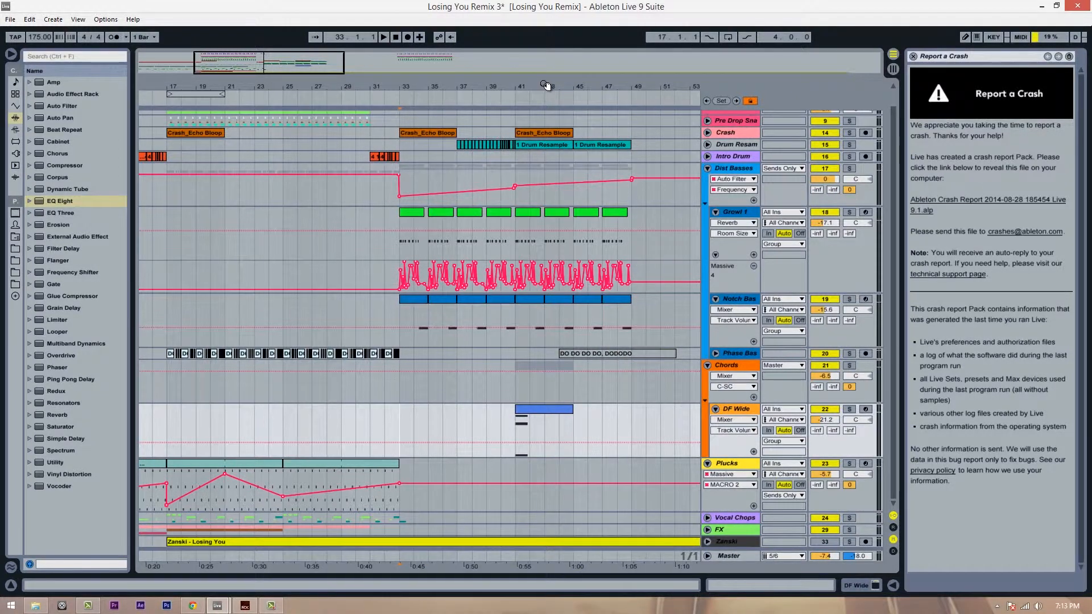
left_click_drag(546, 85, 545, 86)
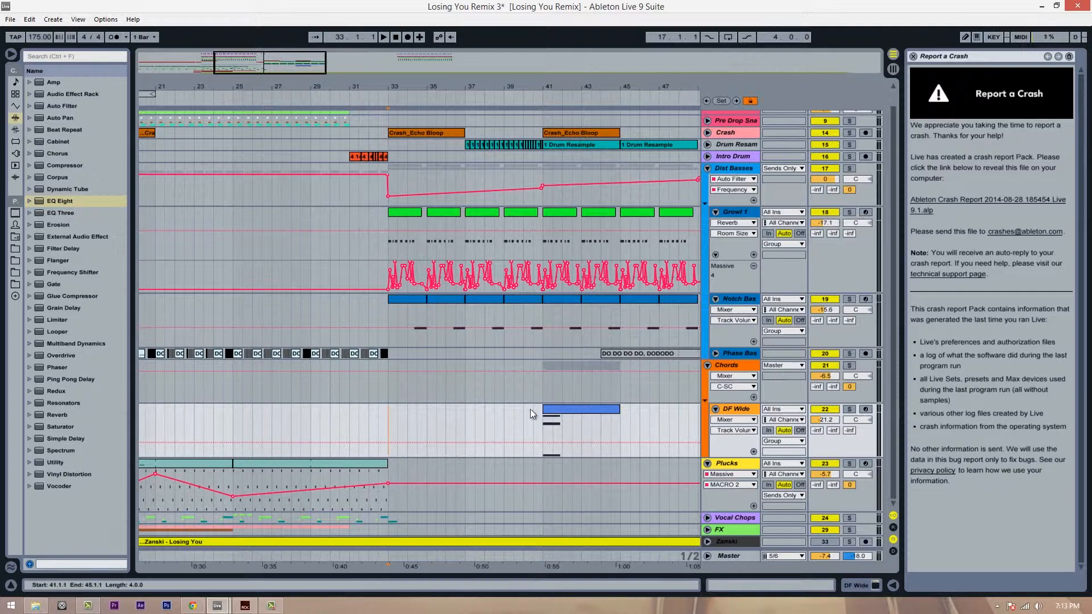
left_click(339, 421)
key("space")
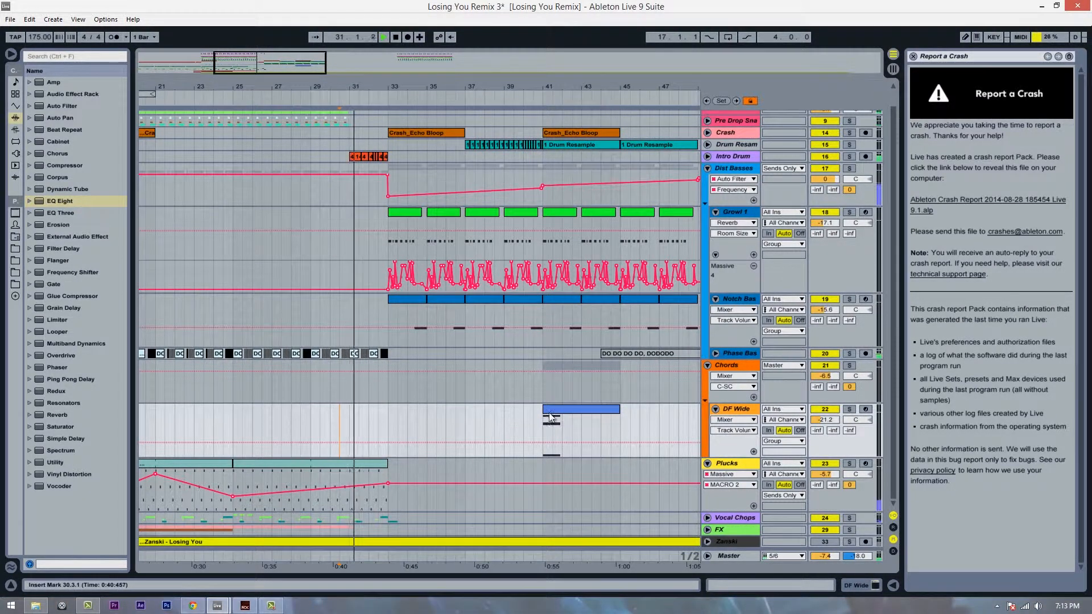
Step: Bypass the Auto Filter on the Chords group while the section from bar 33 onward plays
double_click(737, 365)
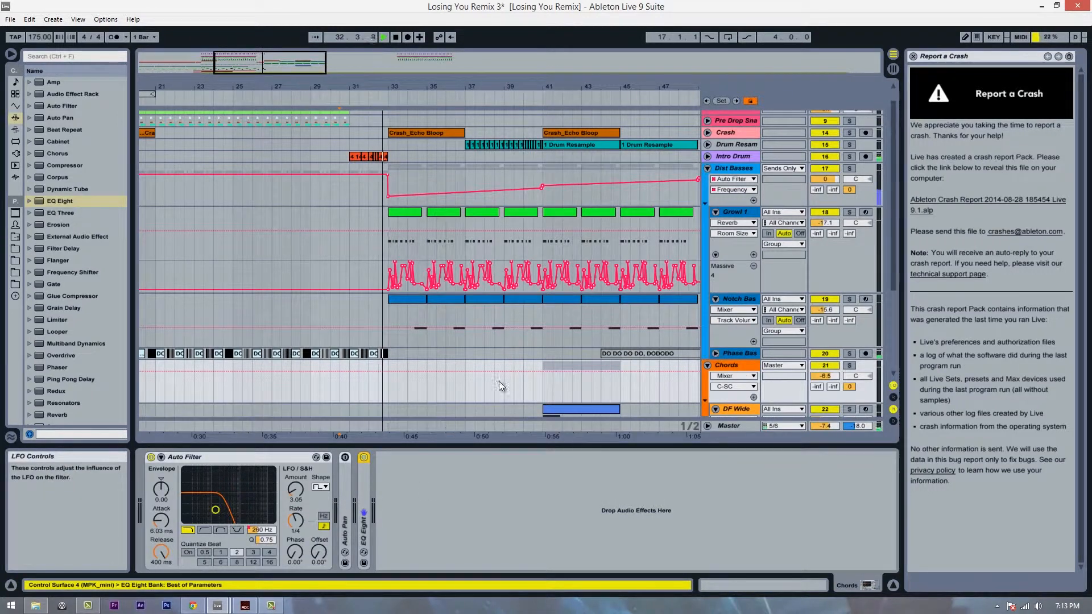
scroll(466, 363, "down", 3)
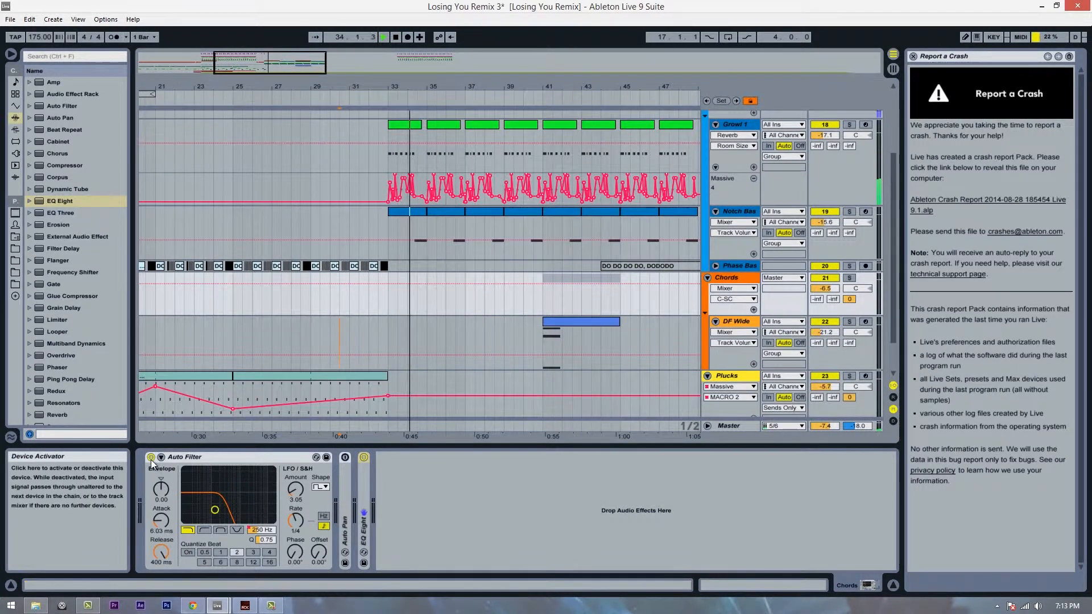
left_click(152, 458)
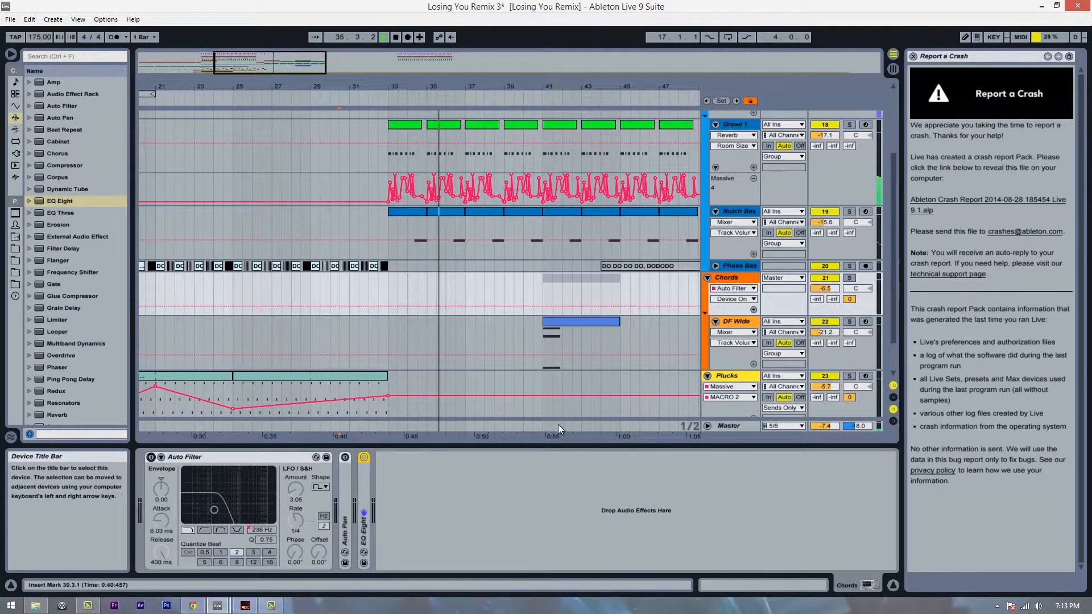
scroll(537, 349, "down", 1)
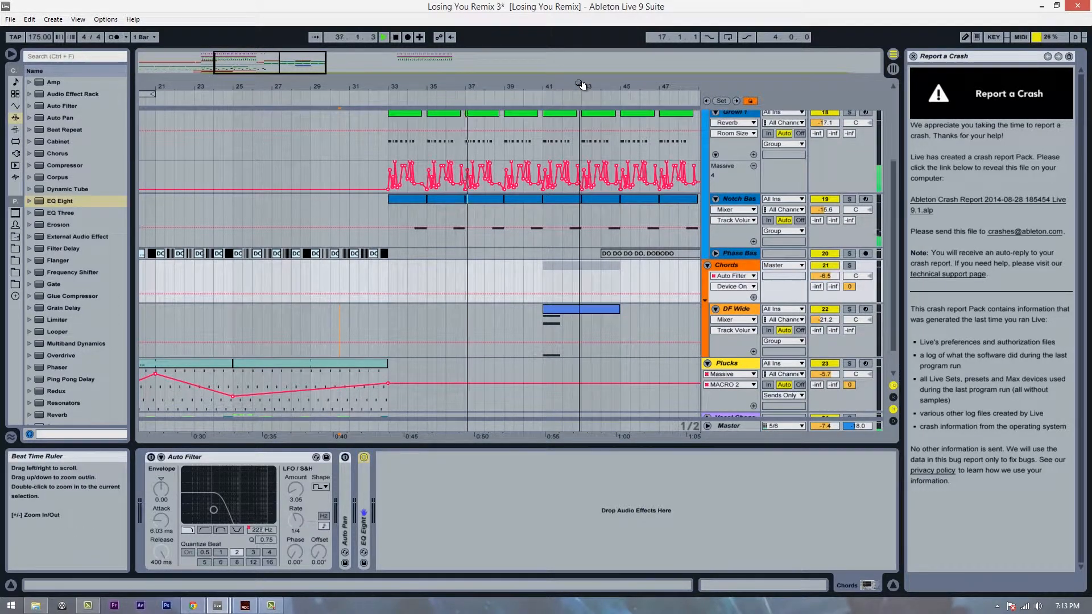
left_click_drag(582, 85, 557, 86)
left_click_drag(670, 85, 585, 90)
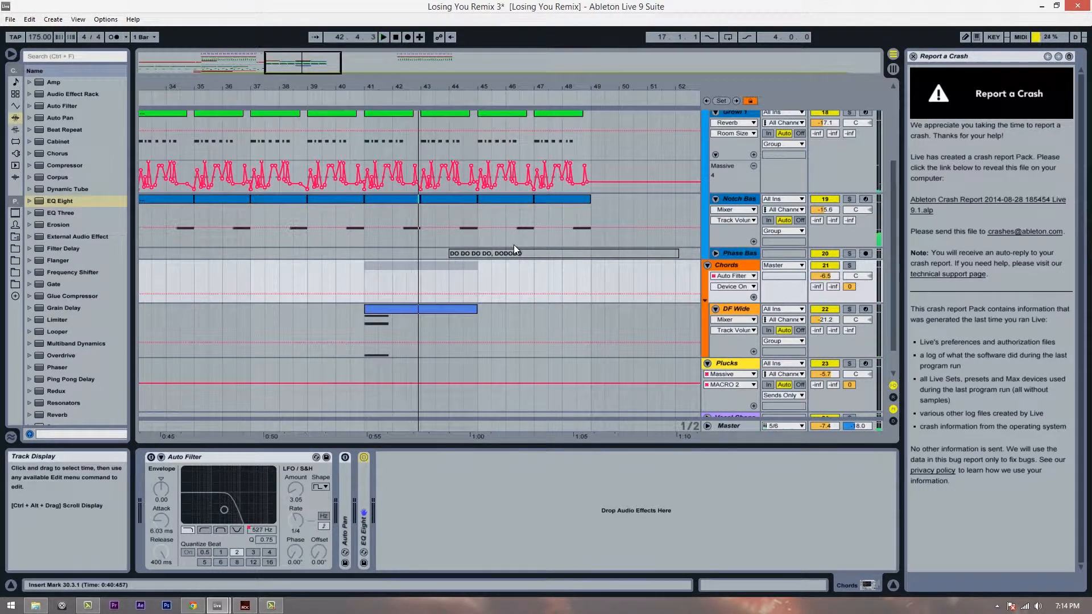
Step: Open the DF Wide chord clip at bar 41 for note editing and enlarge the MIDI editor
double_click(374, 322)
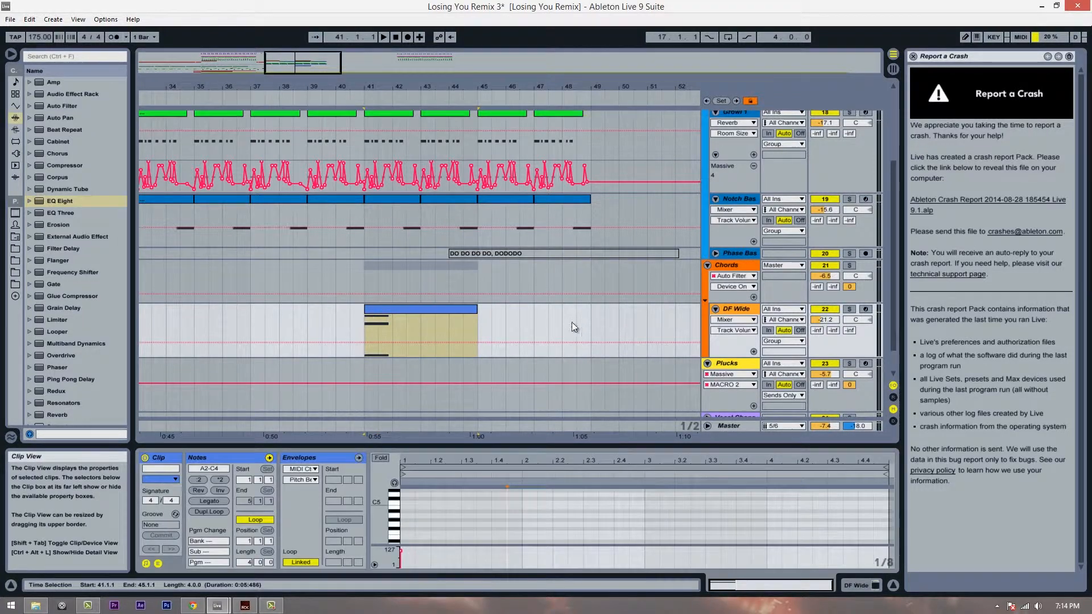
left_click_drag(476, 449, 475, 300)
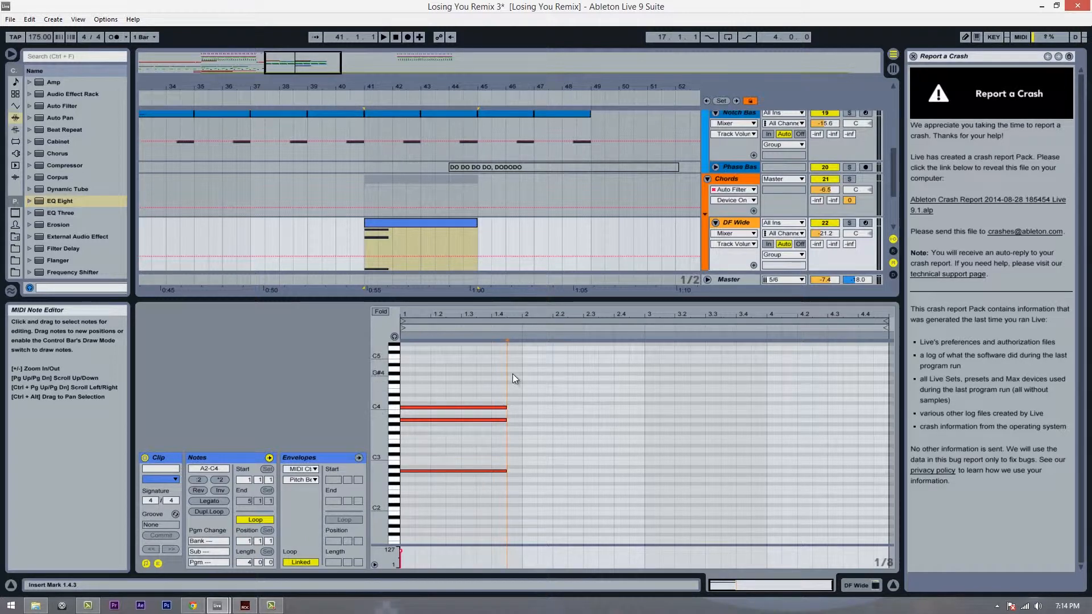
left_click(374, 230)
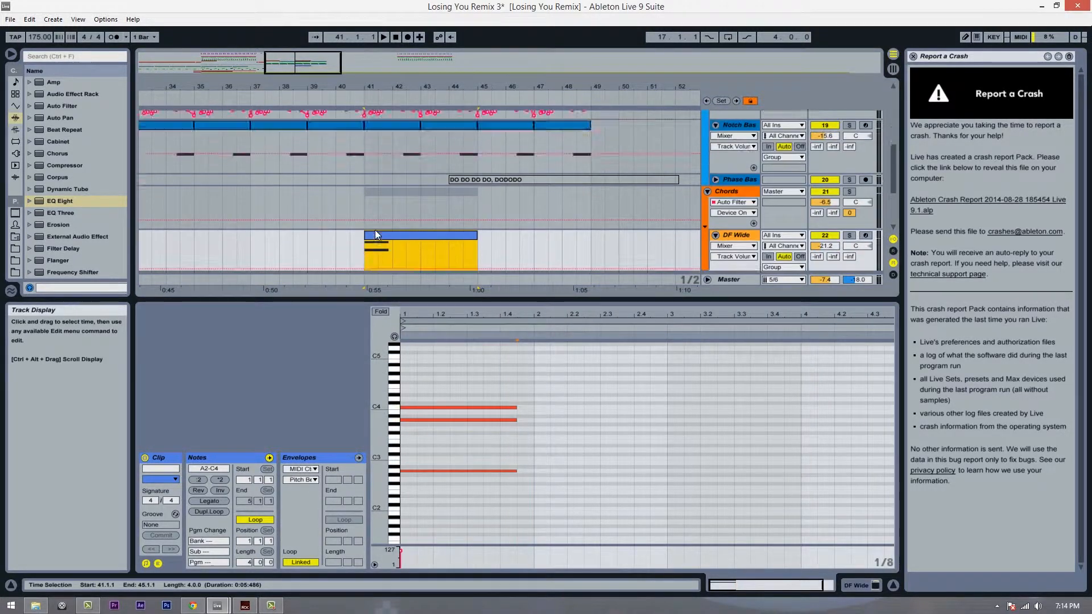
scroll(374, 230, "up", 5)
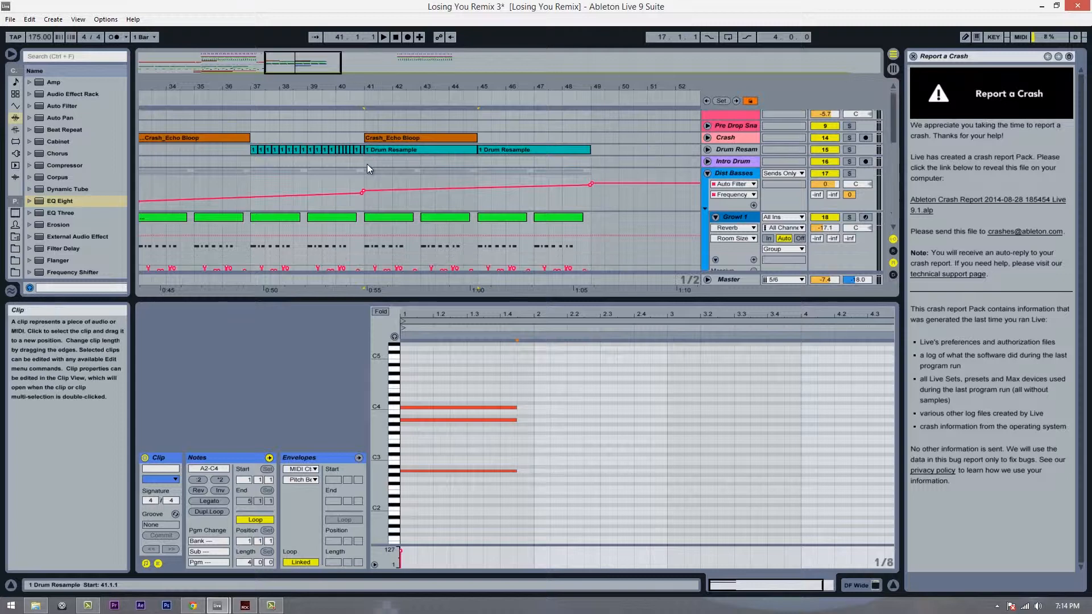
scroll(367, 166, "down", 5)
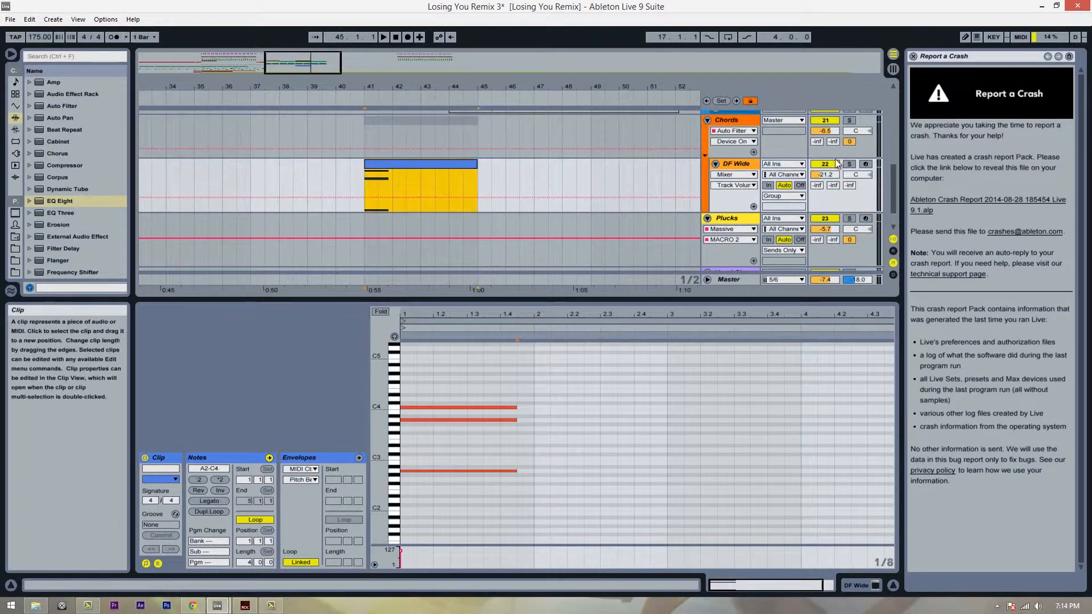
Step: Turn the Auto Filter on the Chords group on and display its Frequency automation in the arrangement
double_click(728, 121)
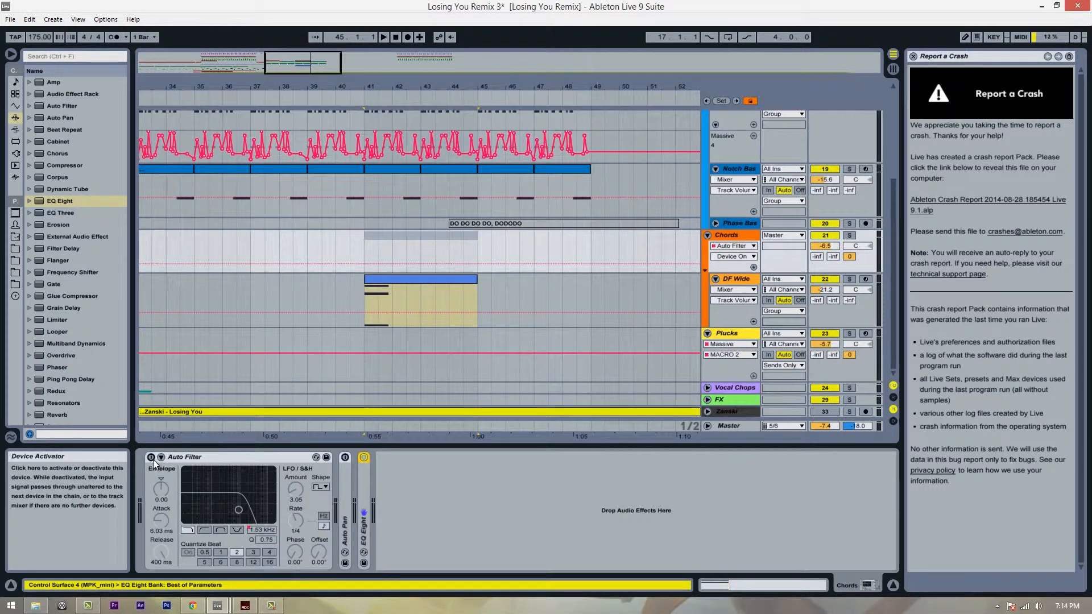
left_click(151, 458)
left_click(254, 531)
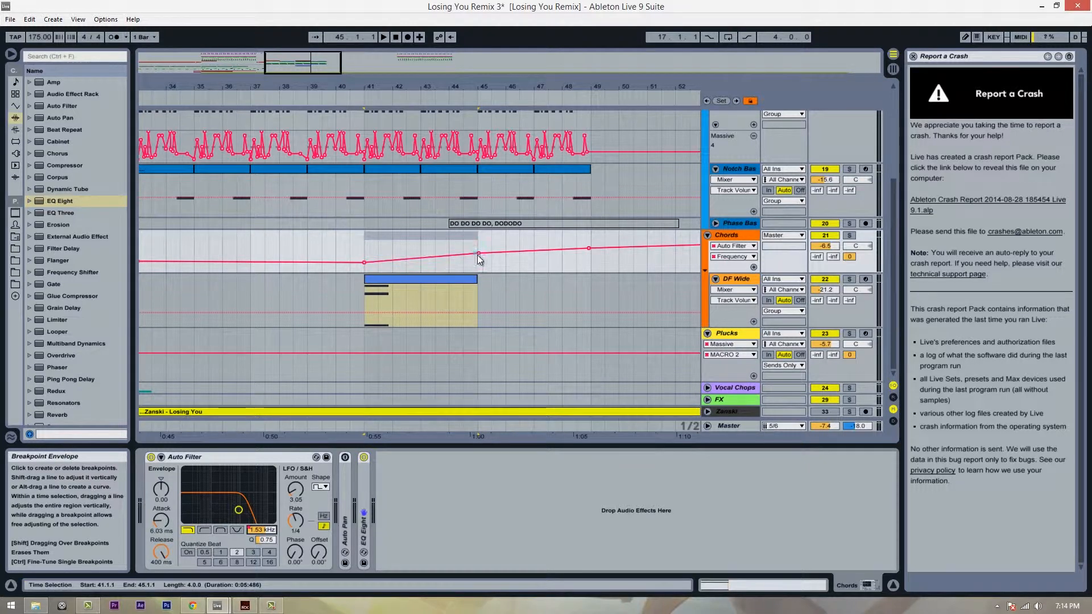
left_click_drag(626, 89, 518, 89)
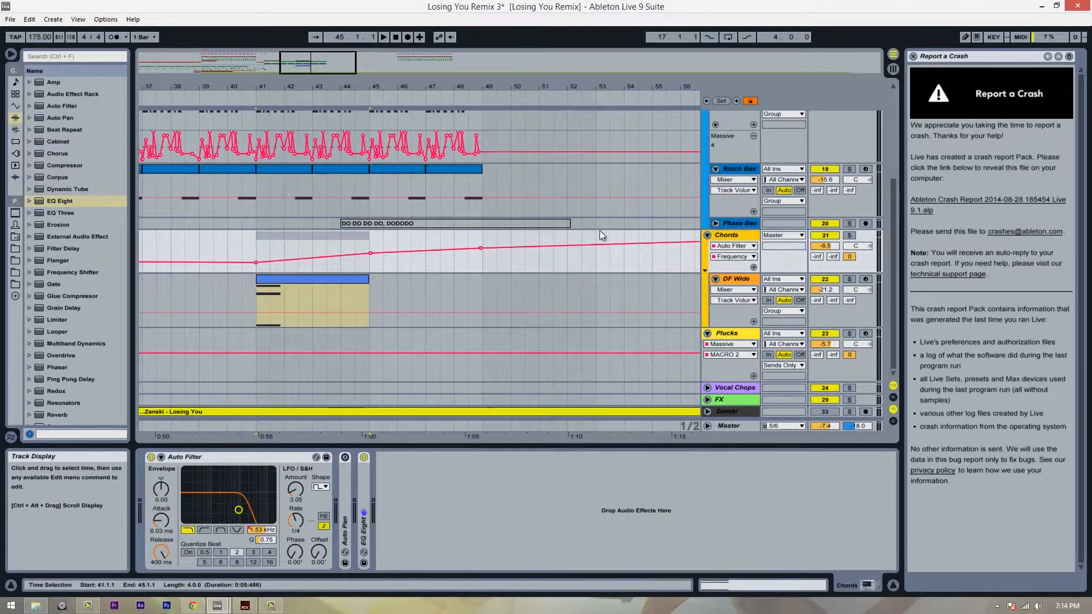
left_click_drag(303, 87, 415, 86)
left_click(411, 280)
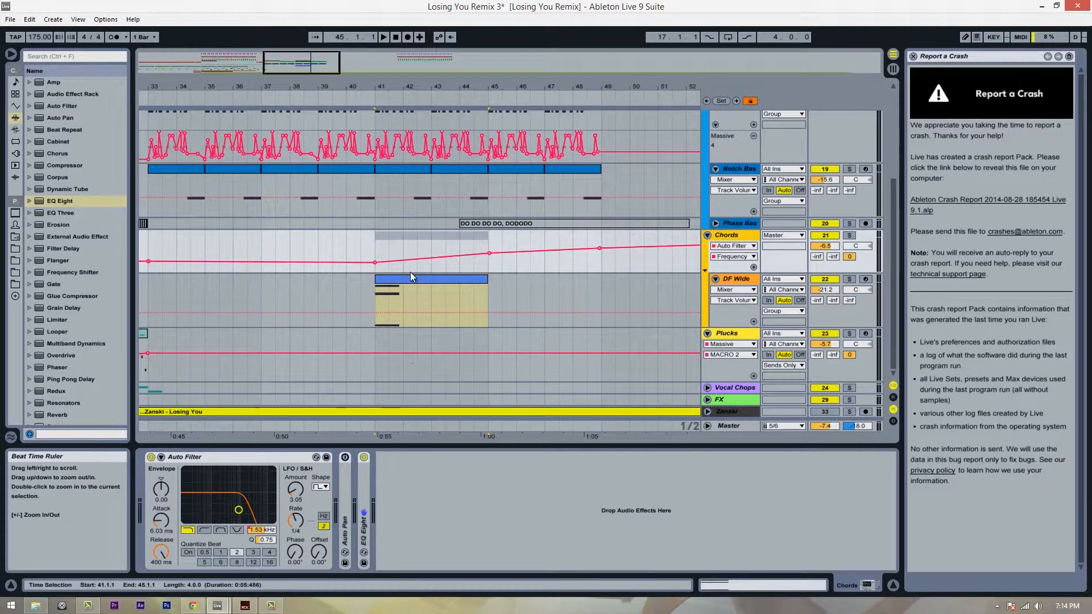
Step: Reopen the DF Wide clip and copy its three-note opening chord to start at 2.2.1
double_click(412, 282)
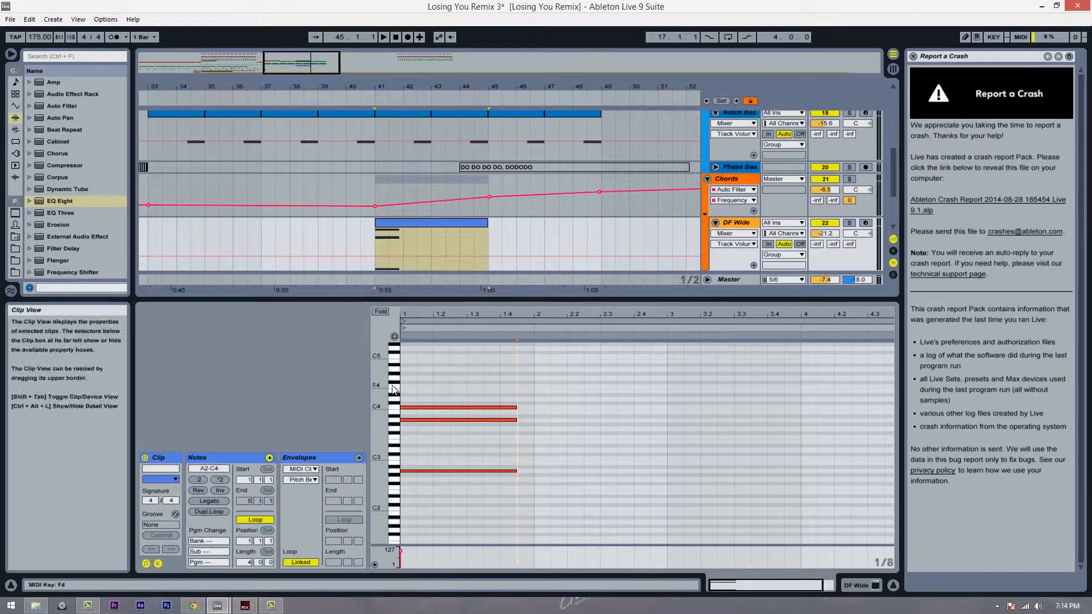
left_click_drag(387, 390, 408, 390)
scroll(490, 389, "down", 3)
left_click_drag(543, 360, 574, 473)
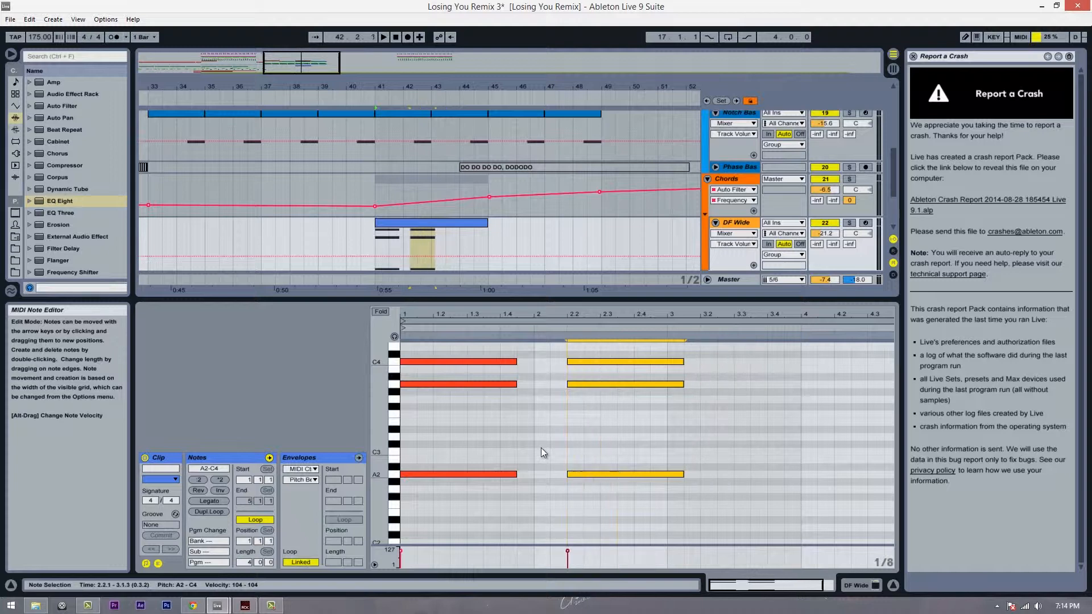
Step: Move the copied chord's upper two notes to start at 2.1.1, transposed down to G3 and A#3
left_click(519, 445)
scroll(555, 434, "up", 3)
left_click_drag(597, 400, 576, 498)
scroll(575, 498, "down", 3)
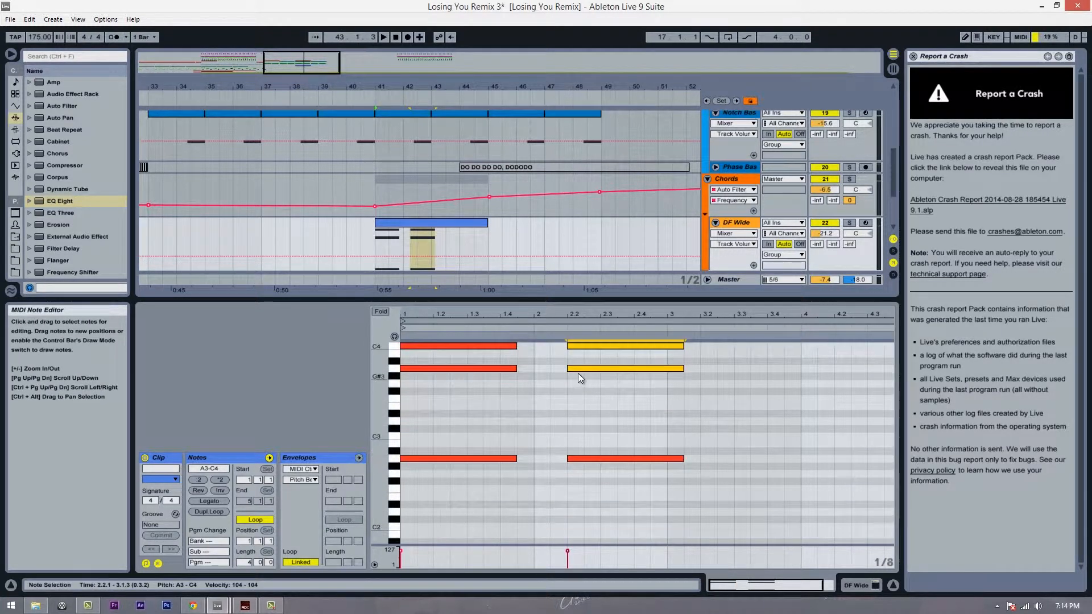
left_click_drag(579, 370, 544, 374)
scroll(545, 375, "up", 2)
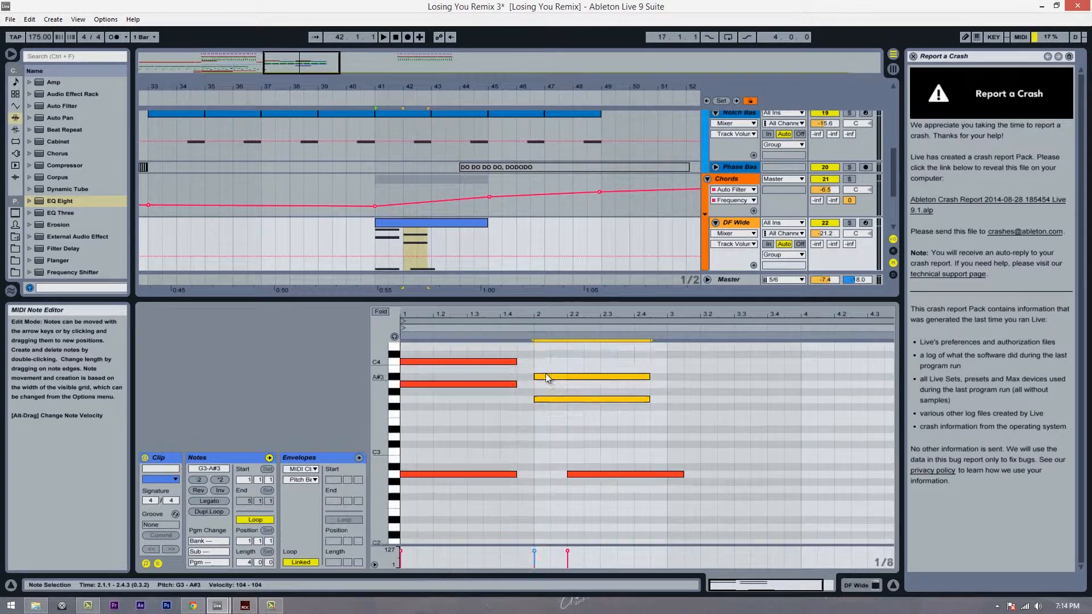
Step: Try F3 for the second chord's lower note, change it to F#3, and shift both upper notes to start at 1.4.3
left_click(548, 386)
left_click_drag(552, 417, 552, 429)
key("space")
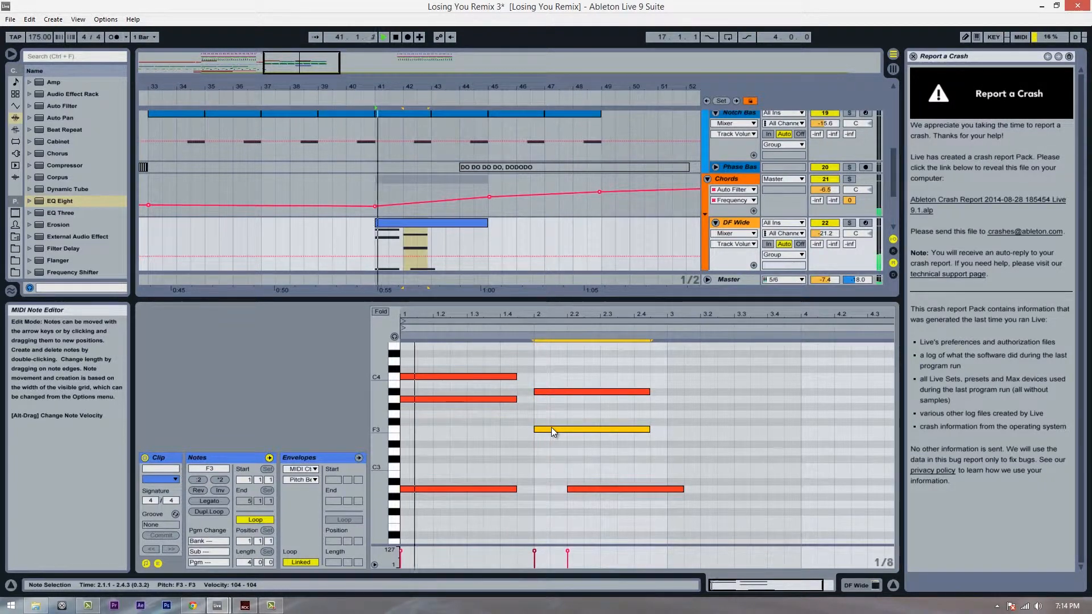
key("space")
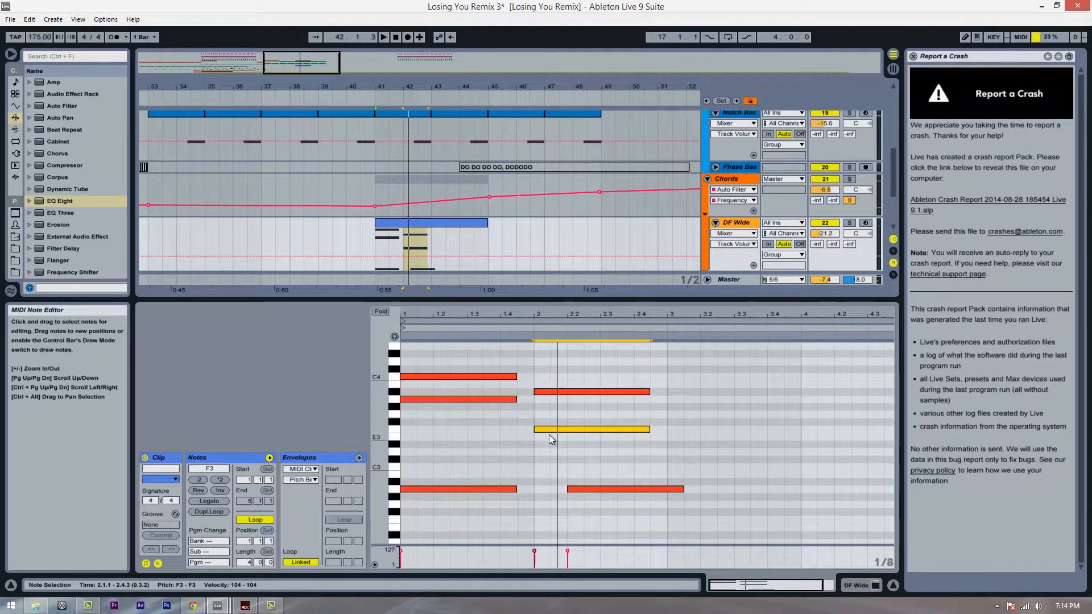
mouse_move(548, 430)
left_mouse_down()
mouse_move(551, 421)
mouse_move(531, 421)
left_mouse_up()
key("space")
left_click(549, 392)
left_click(549, 421, "shift")
Step: Raise the Chords group's Auto Filter Frequency breakpoint at bar 41 to 2.28 kHz
double_click(735, 179)
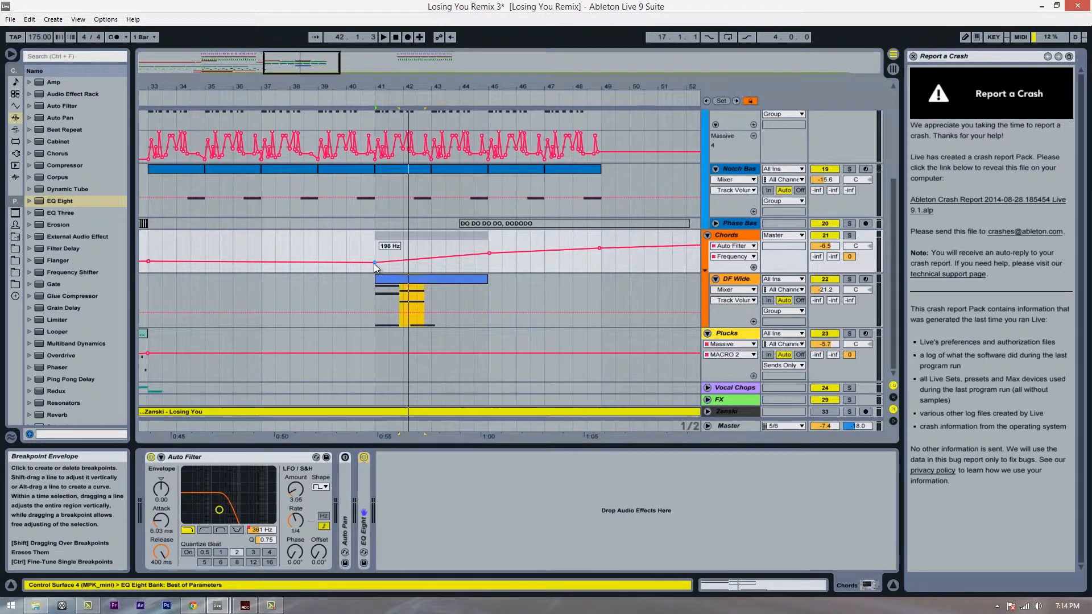
left_click_drag(375, 263, 375, 251)
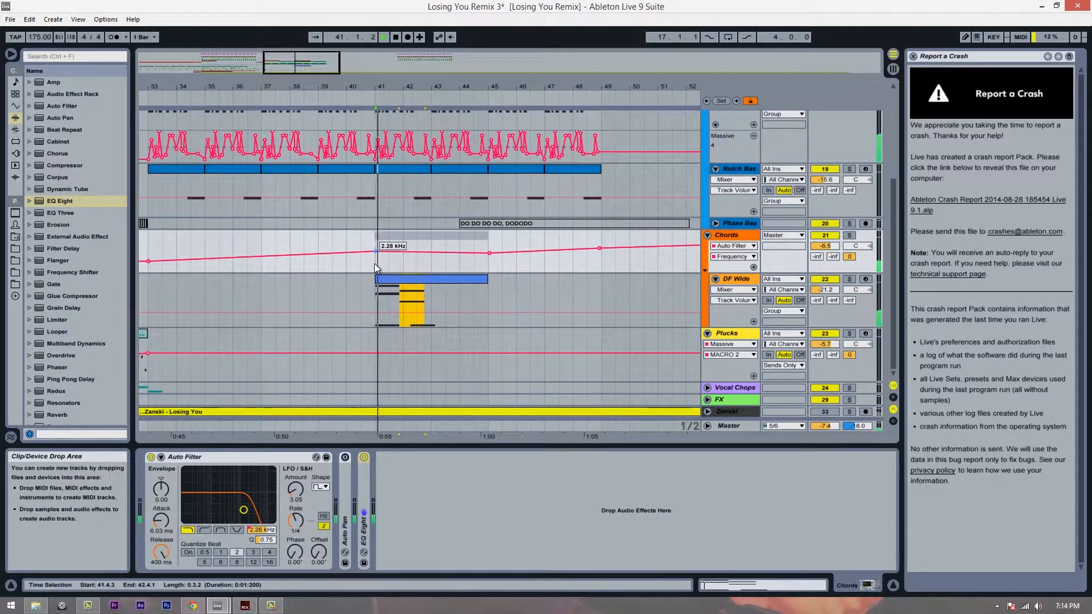
key("space")
Step: Remove the copied A2 bass note, set the second chord to G3 and B3, and audition it
double_click(427, 279)
left_click_drag(553, 391, 684, 493)
key("space")
key("space")
key("ctrl+z")
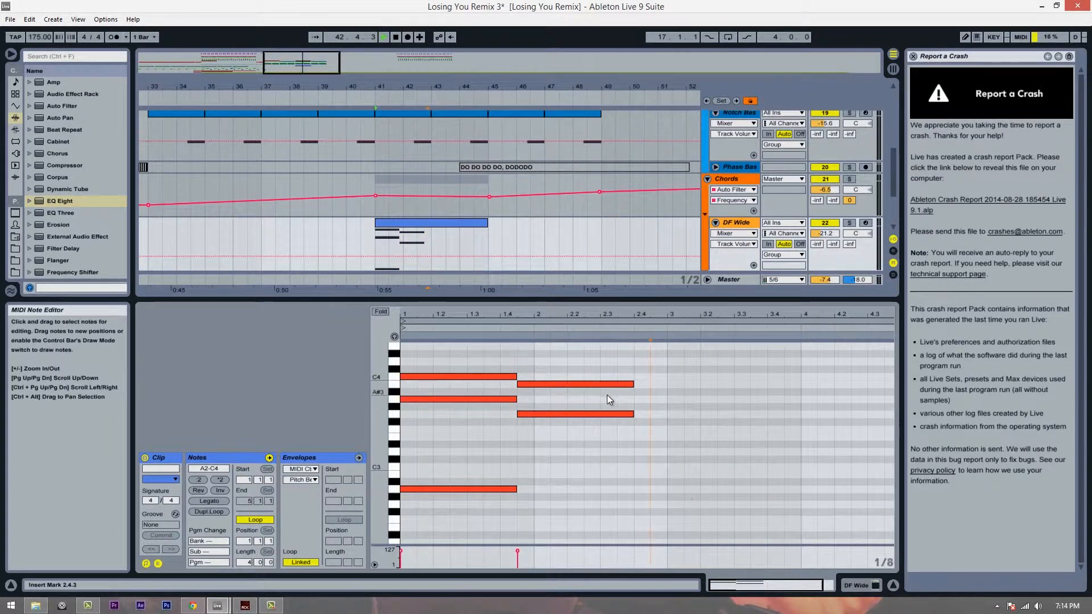
key("space")
left_click(532, 421)
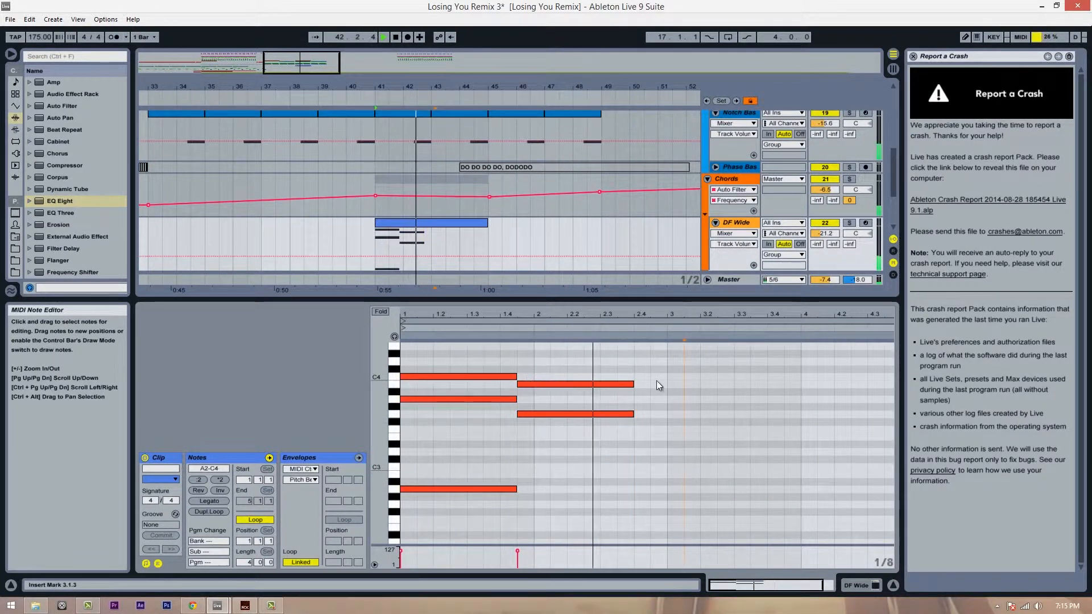
key("space")
Step: Copy the two-note second chord to start at 2.4.1, transposed down to D3 and F3, and audition it
left_click_drag(497, 368, 654, 454)
key("space")
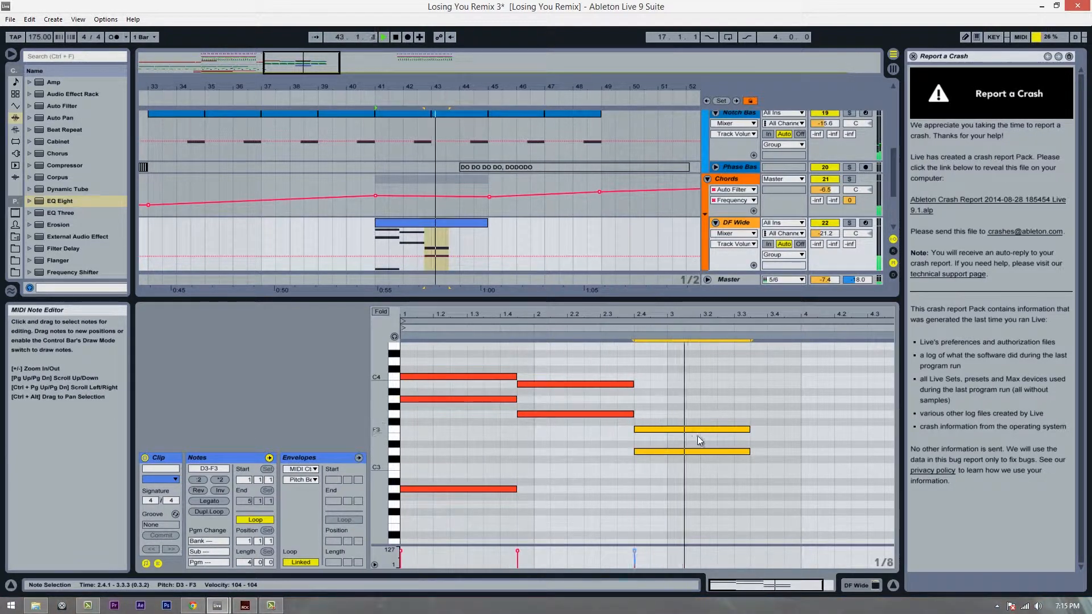
key("space")
Step: Try F#3 for the third chord's upper note, compare it with the earlier top notes, and set it to E3
left_click(650, 457)
left_click_drag(663, 430, 664, 424)
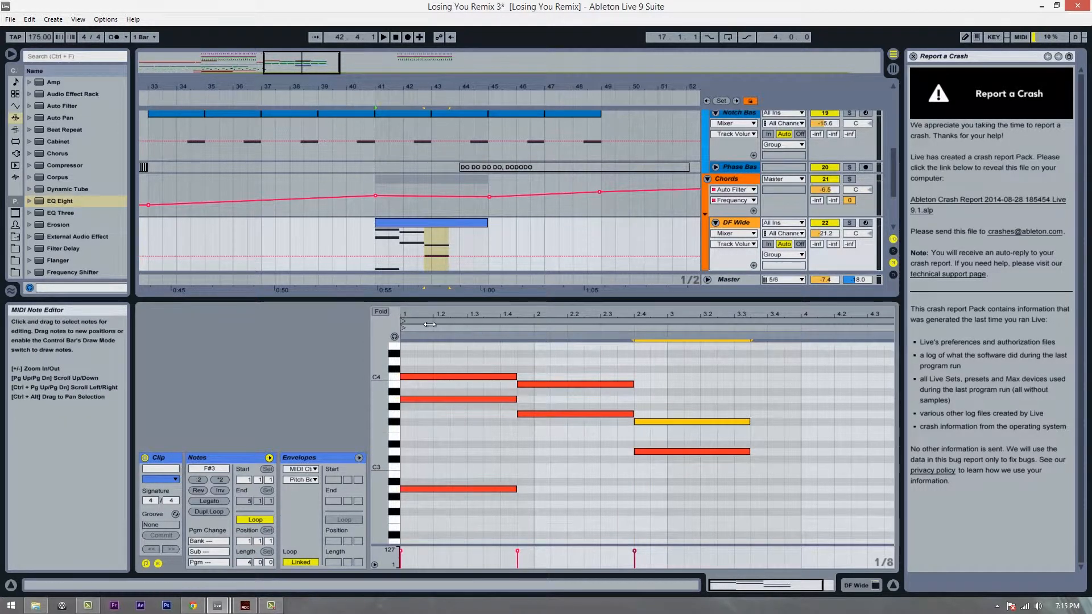
left_click(504, 378)
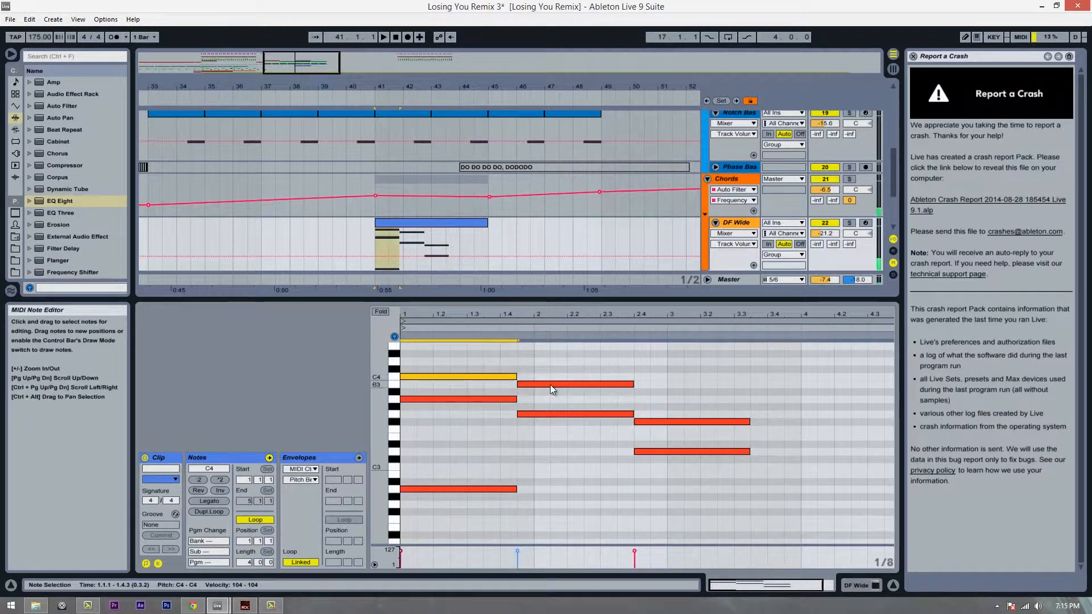
left_click(551, 385)
mouse_move(664, 425)
left_mouse_down()
mouse_move(661, 415)
mouse_move(661, 435)
left_mouse_up()
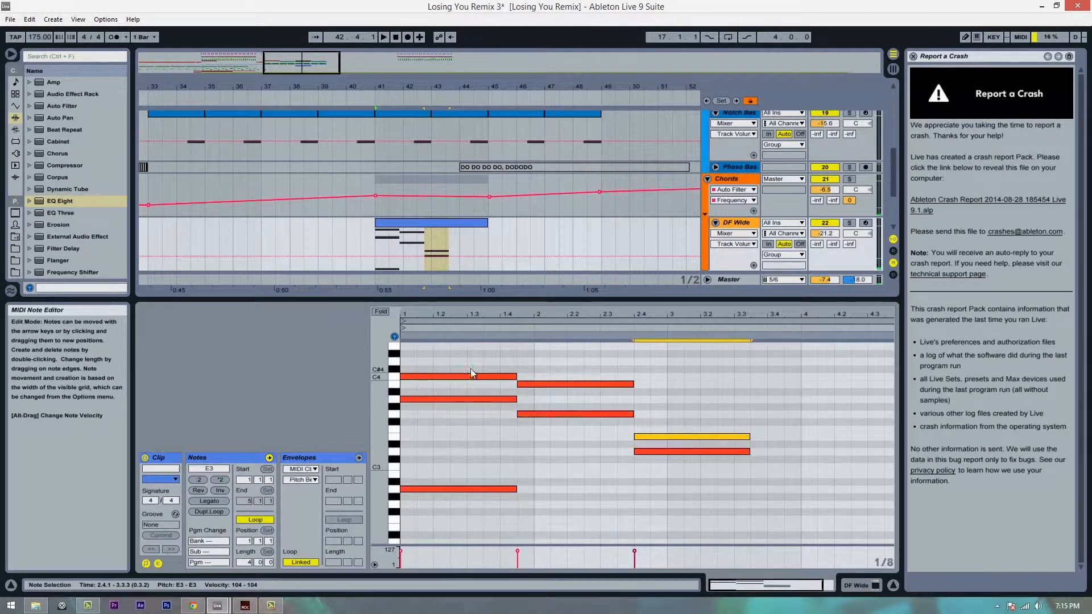
Step: Compare the chords' top notes, lower the third chord's D3 to C3, and audition the result
left_click(470, 376)
left_click(571, 386)
left_click(664, 435)
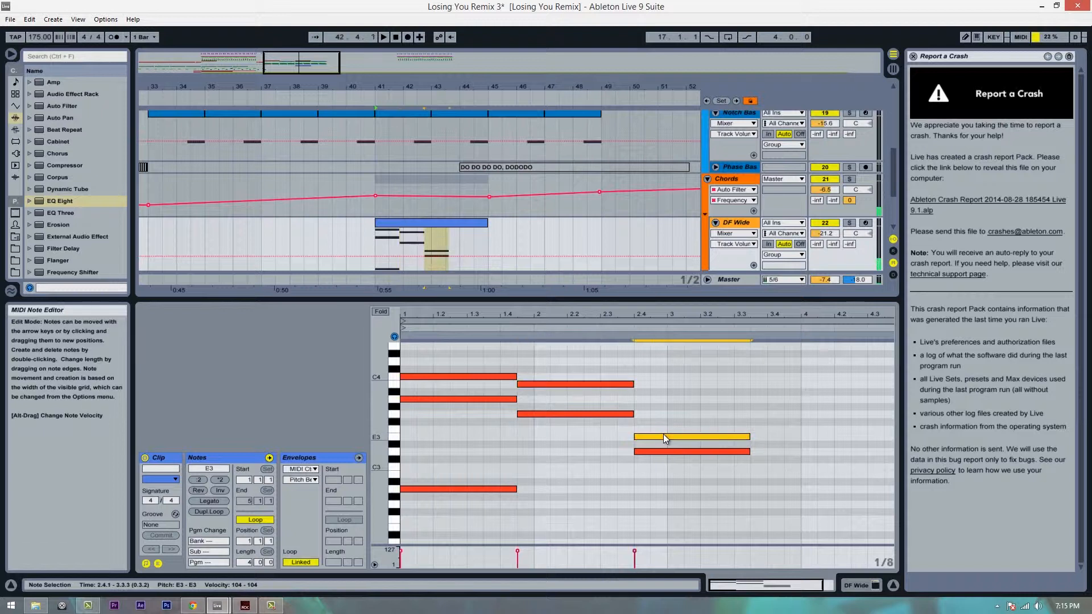
mouse_move(663, 449)
left_mouse_down()
mouse_move(780, 451)
mouse_move(658, 452)
mouse_move(660, 466)
left_mouse_up()
left_click(634, 376)
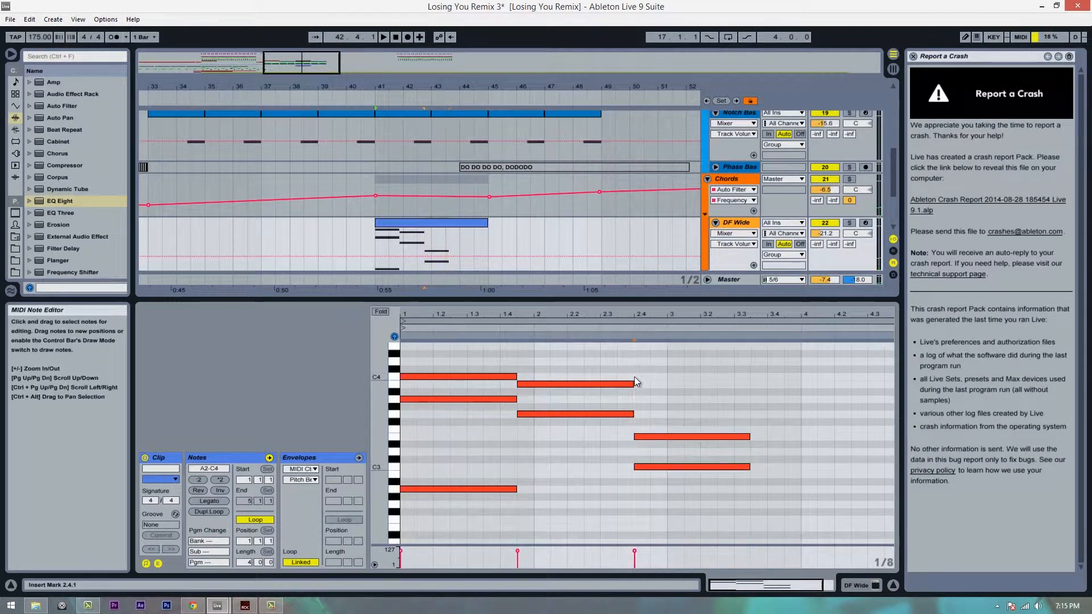
key("space")
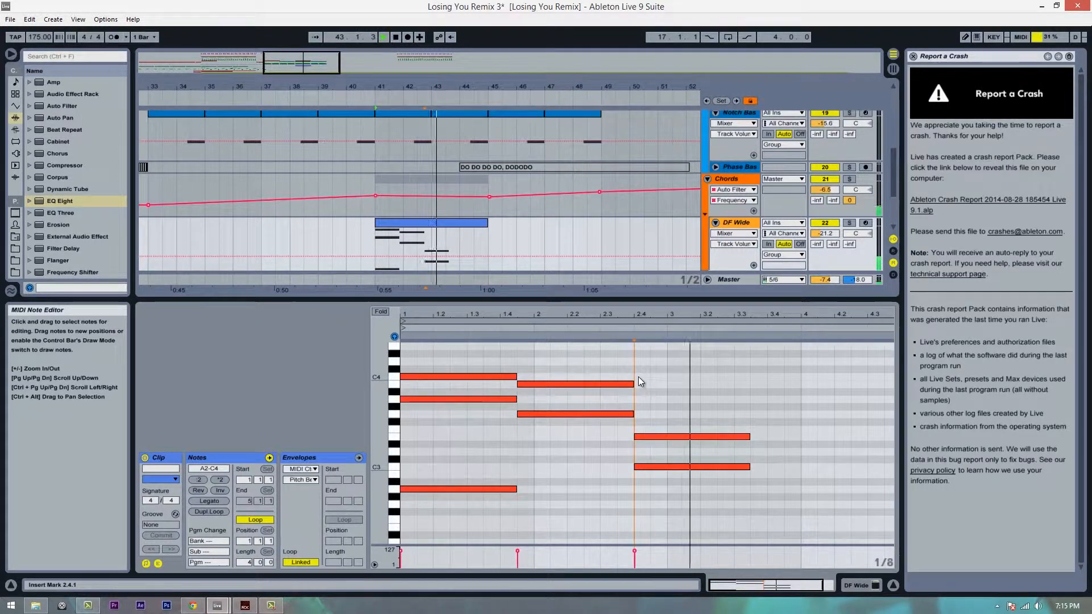
left_click_drag(709, 320, 709, 317)
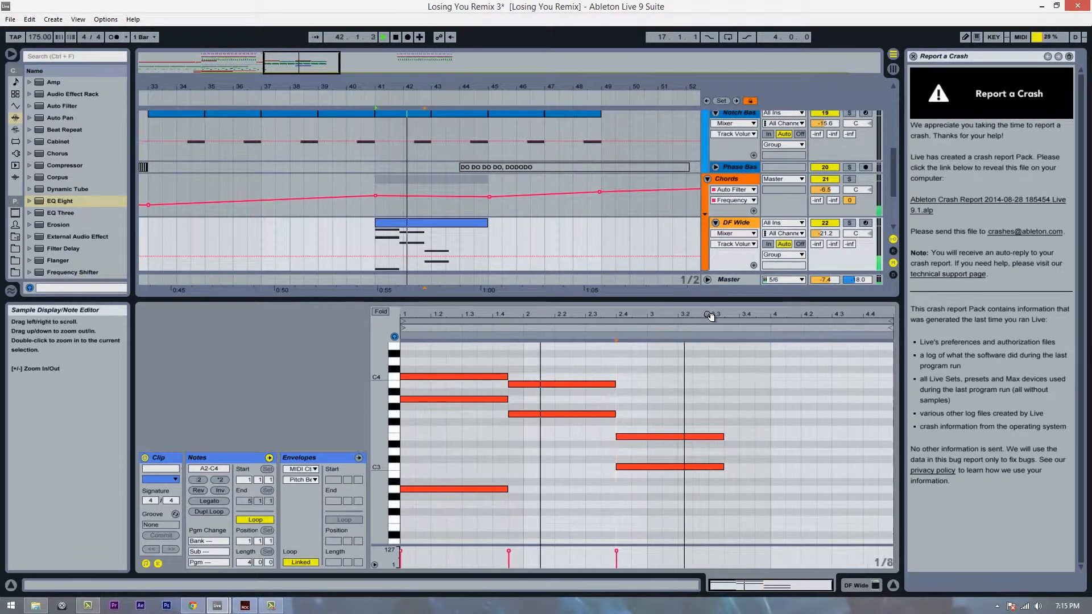
key("space")
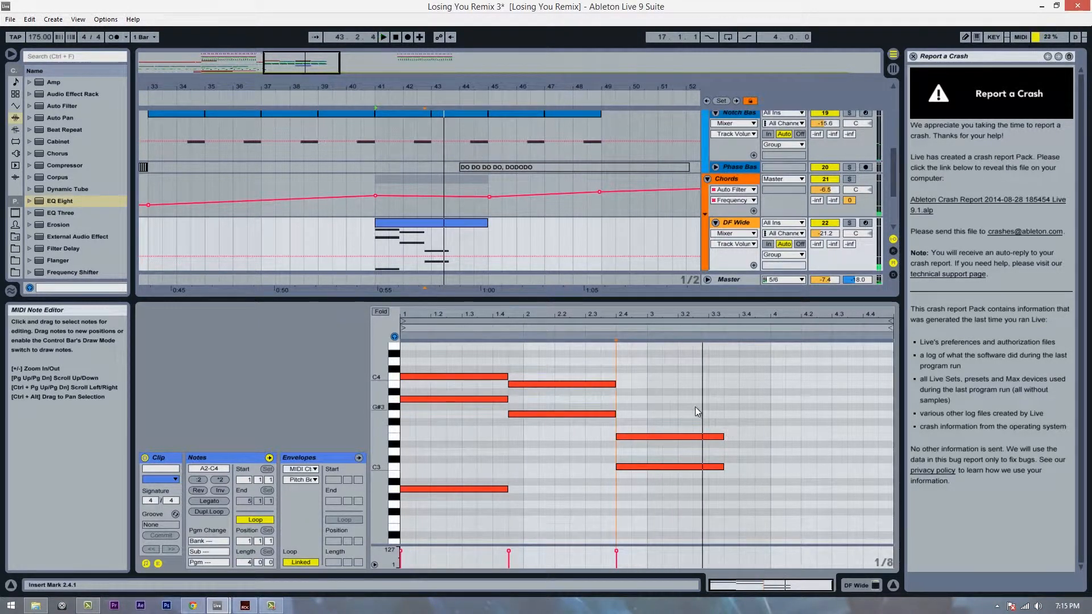
Step: Extend the second chord's G3 and B3 to end at 2.4.3, and delete the two-note third chord
left_click_drag(682, 407, 648, 464)
left_click_drag(614, 373, 623, 413)
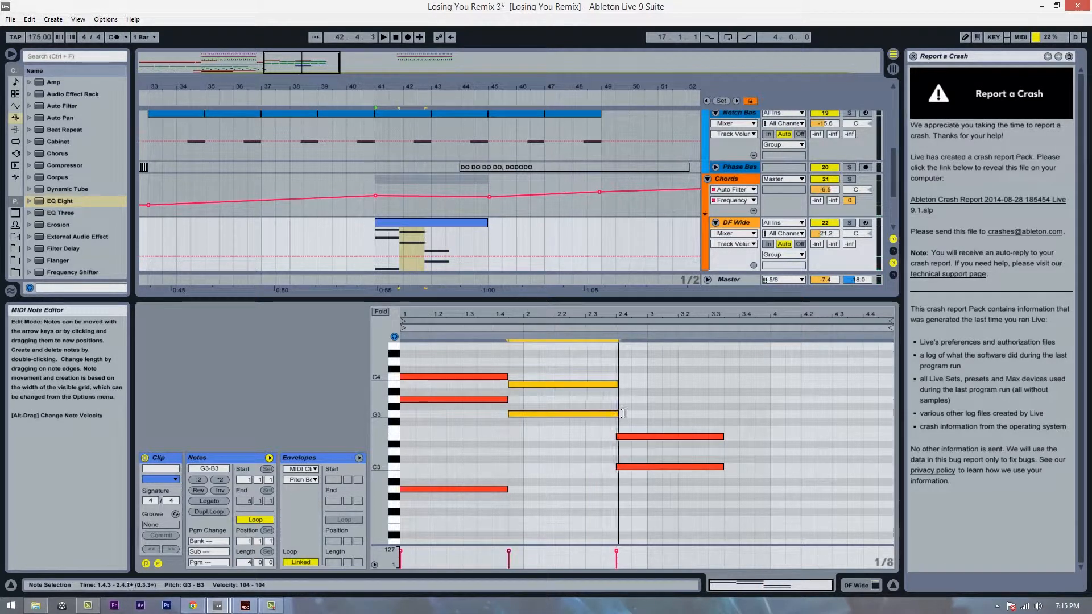
left_click_drag(683, 398, 679, 469)
left_click_drag(745, 392, 702, 464)
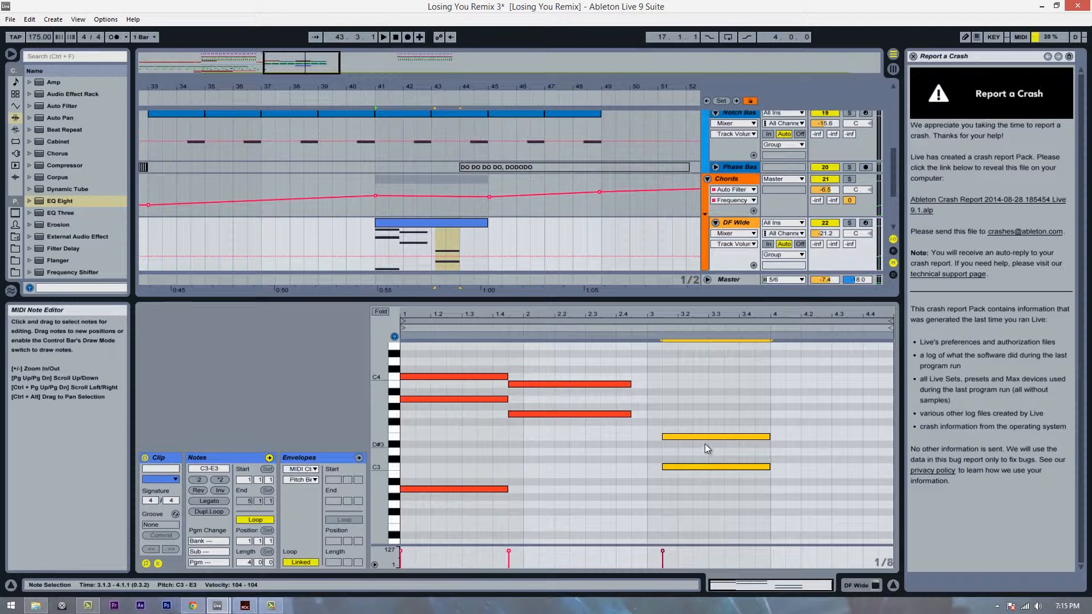
key("Delete")
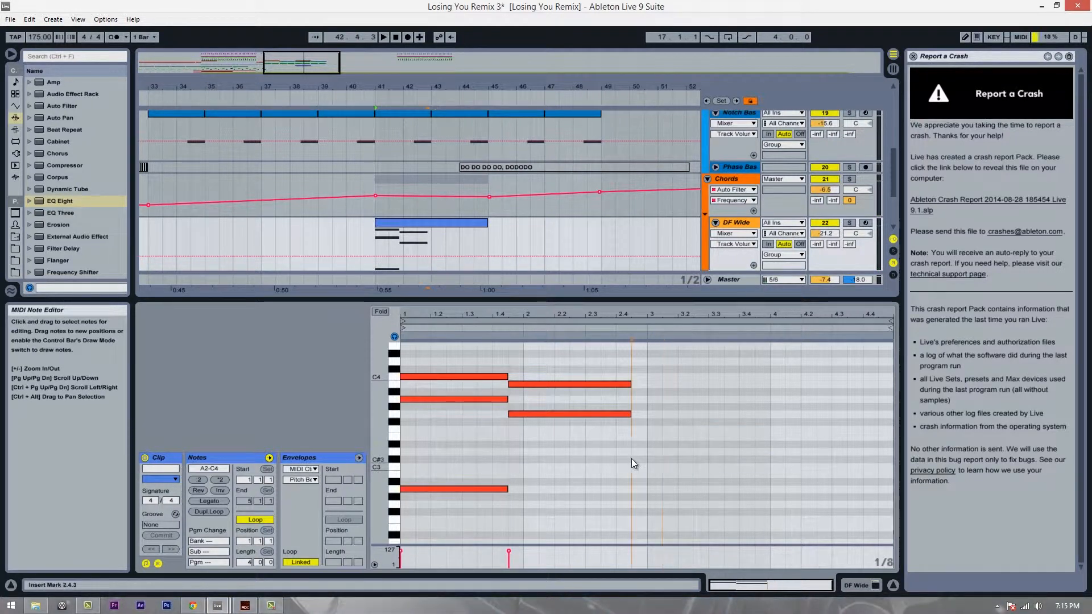
Step: Copy the A2 bass note under the second chord as G2 starting at 1.4.3, lengthen it to 2.4.3, and audition it
left_click(444, 488)
left_click_drag(416, 491, 524, 503)
key("space")
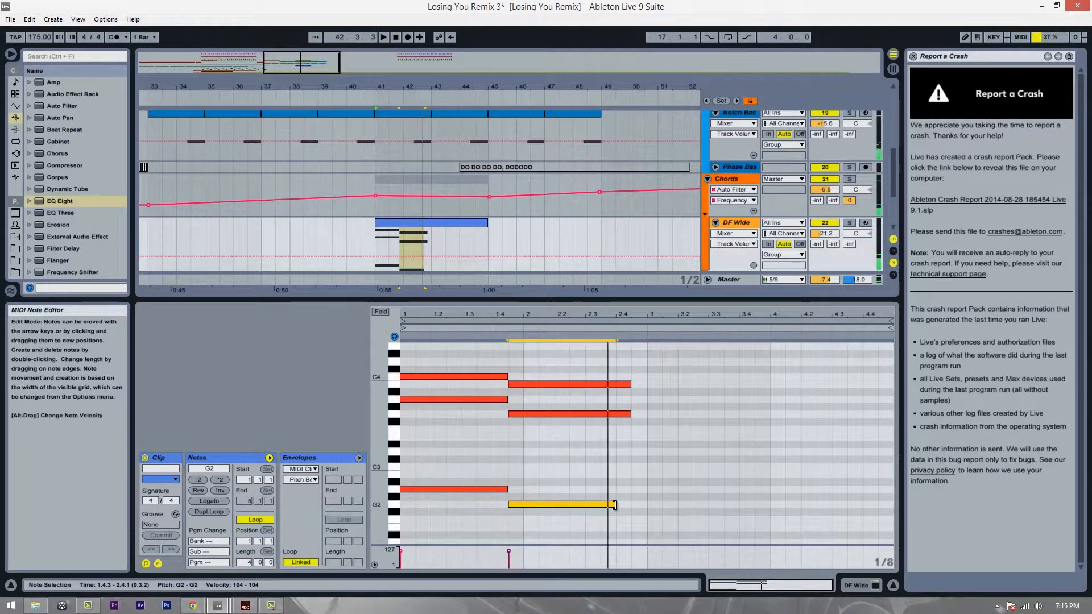
Step: Continue the bass line with copied notes E2 at 2.4.3 and G2 at 3.4.3, and audition it
scroll(608, 492, "down", 2)
left_click_drag(531, 473, 656, 497)
key("space")
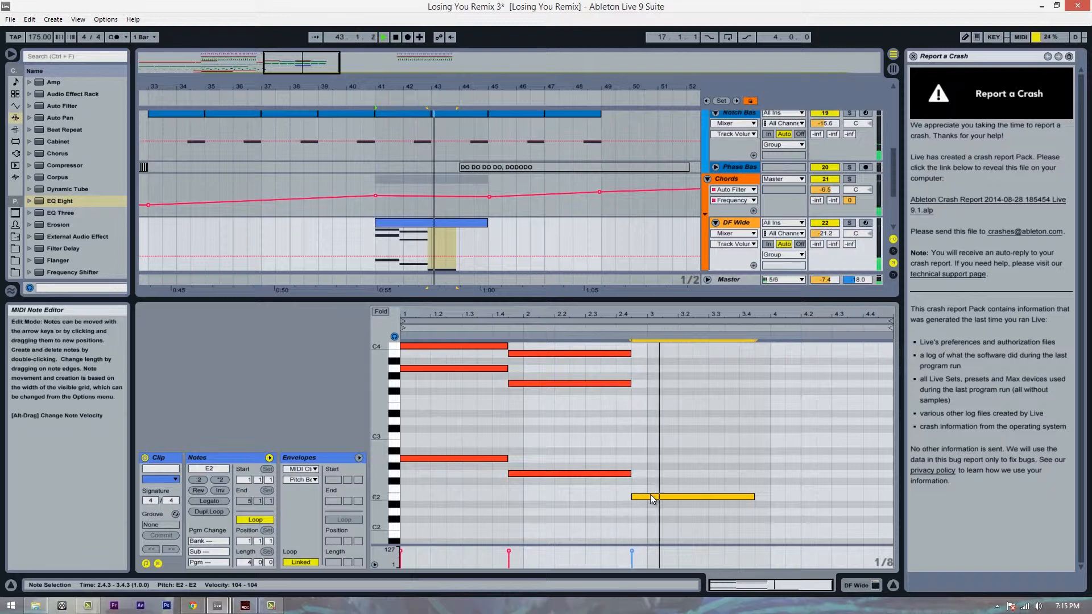
left_click_drag(651, 497, 785, 470)
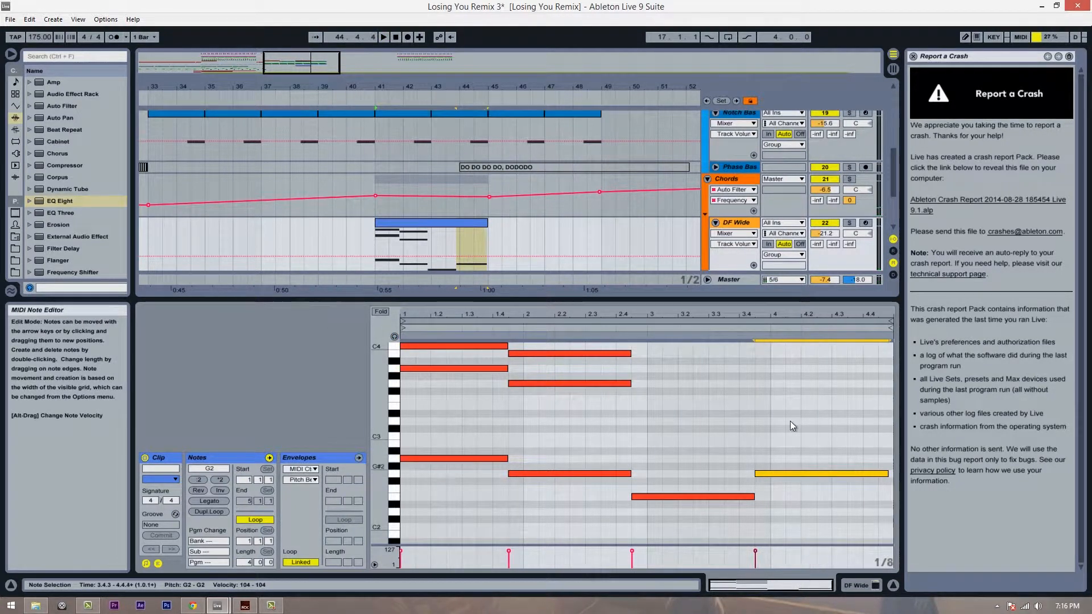
scroll(789, 420, "up", 1)
left_click(709, 371)
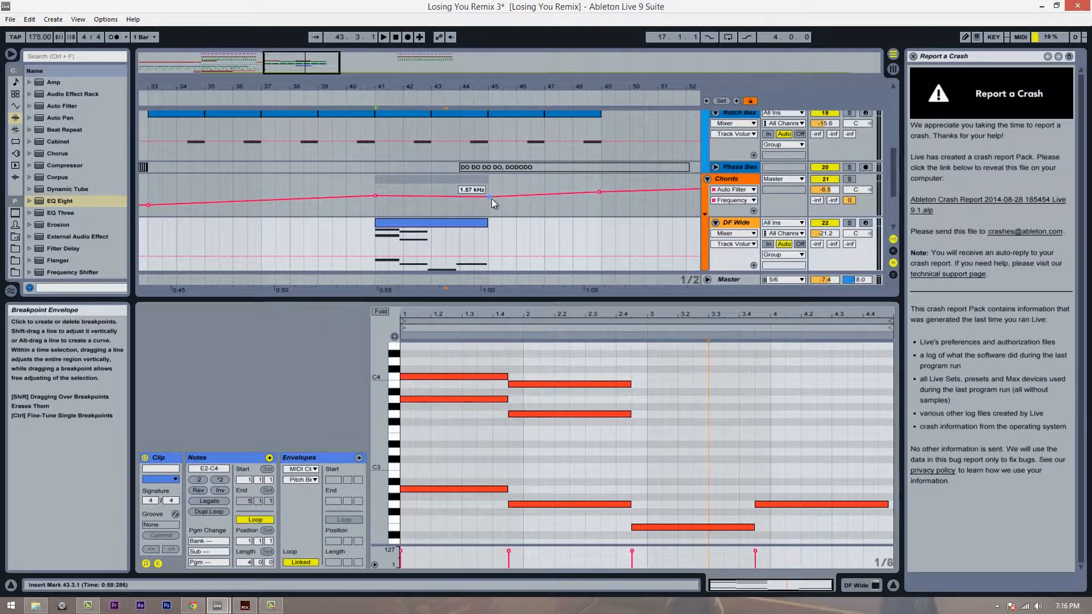
Step: Solo the DF Wide track, place the playback start at bar 41, and switch the solo to the Chords group
scroll(637, 406, "up", 2)
left_click(850, 223)
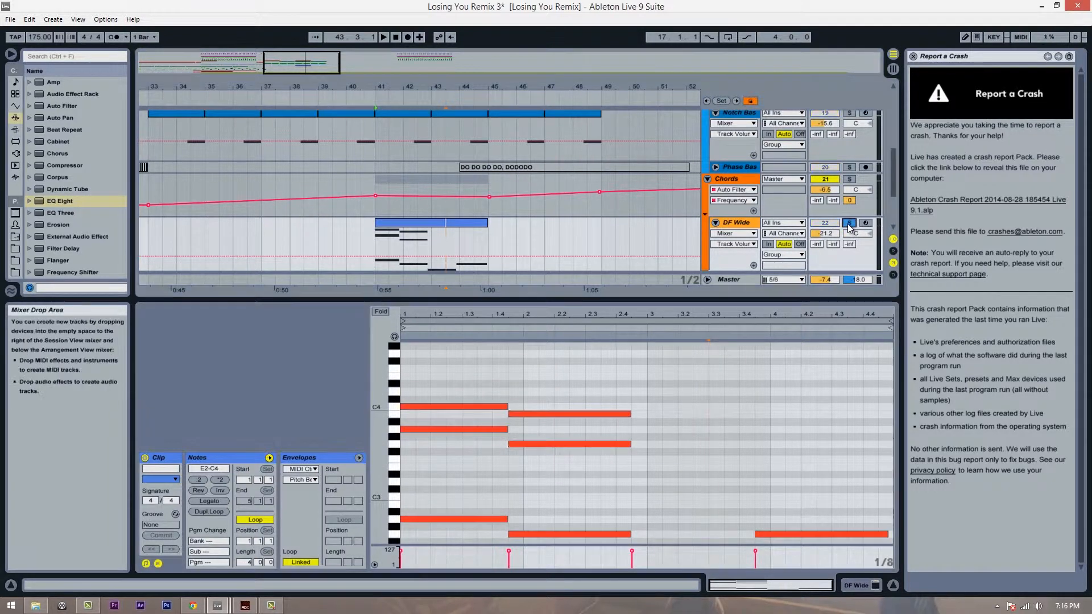
scroll(545, 226, "down", 1)
left_click(400, 211)
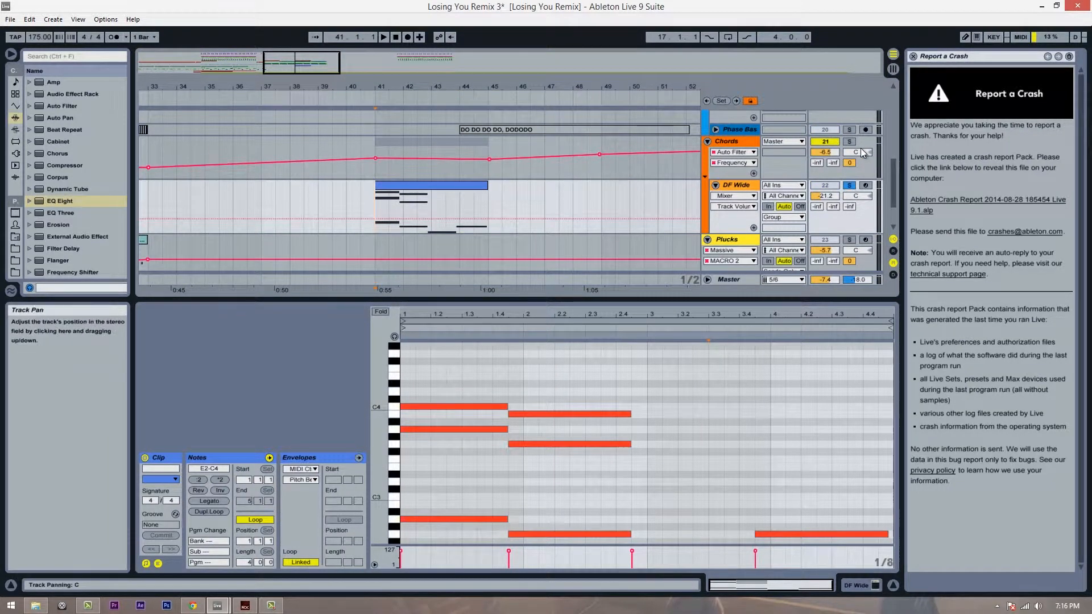
left_click(854, 139)
right_click(853, 139)
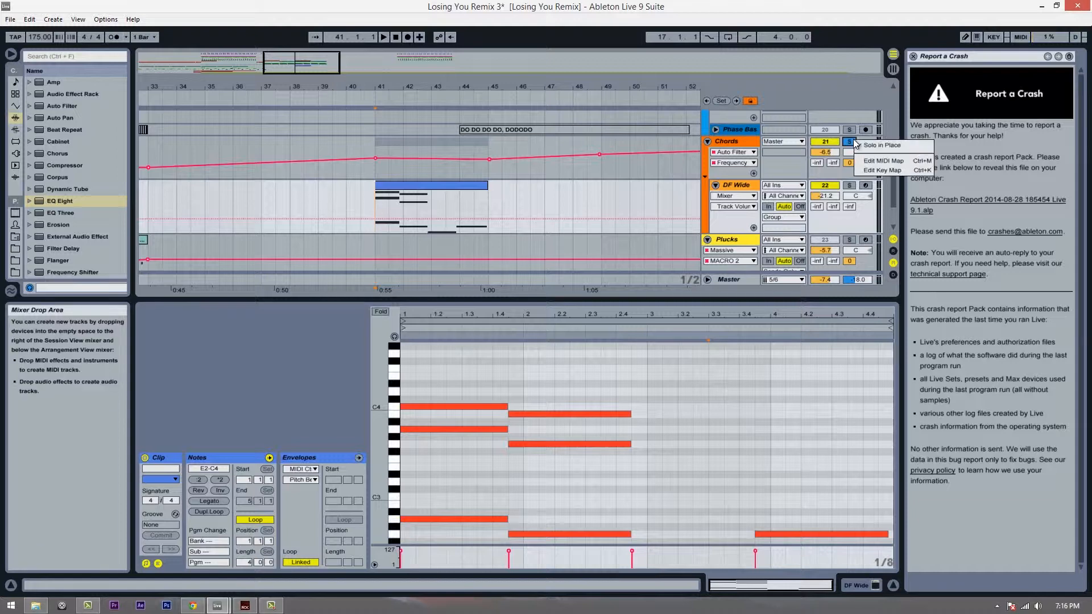
Step: Play the soloed chords from bar 41 and check the track levels in Session View, returning to the arrangement
left_click(734, 142)
key("Tab")
key("space")
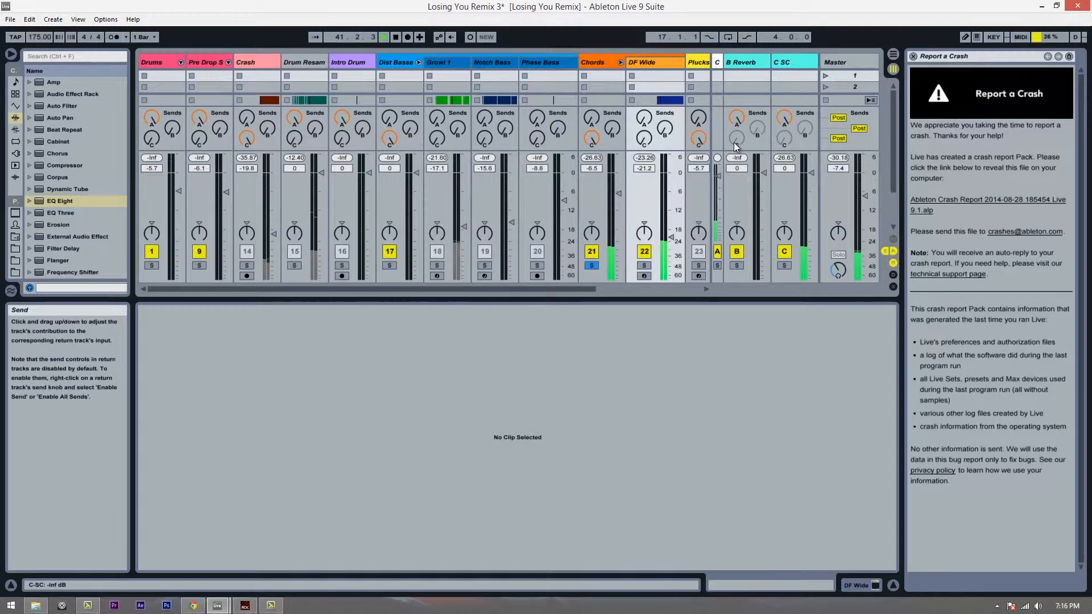
key("Tab")
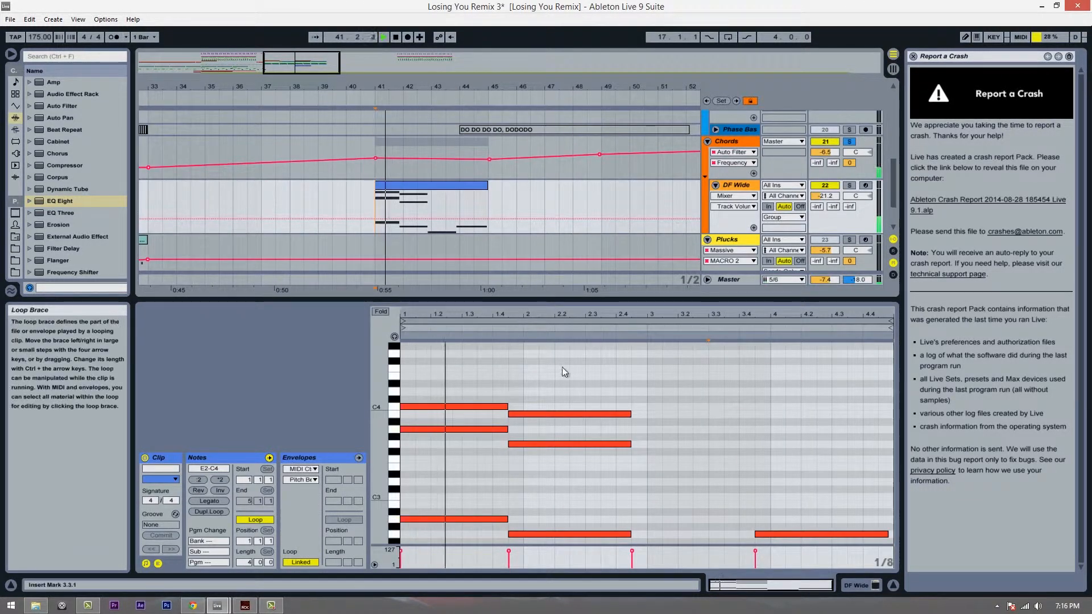
Step: Open the Chords group's Auto Filter and audition its LFO Amount, lowering it to near zero and raising it again
left_click(729, 141)
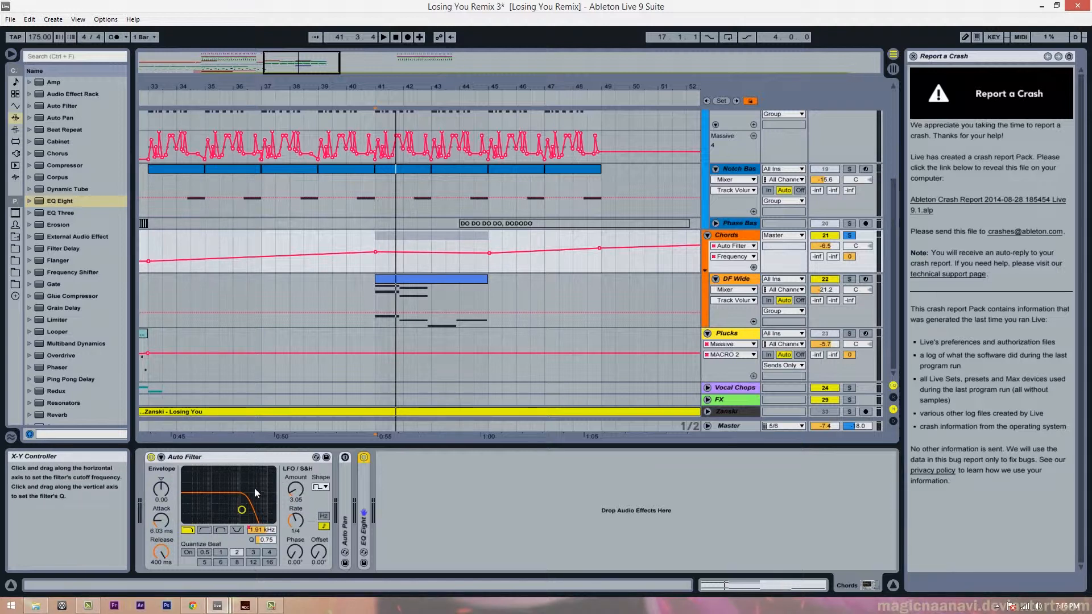
left_click_drag(305, 491, 305, 484)
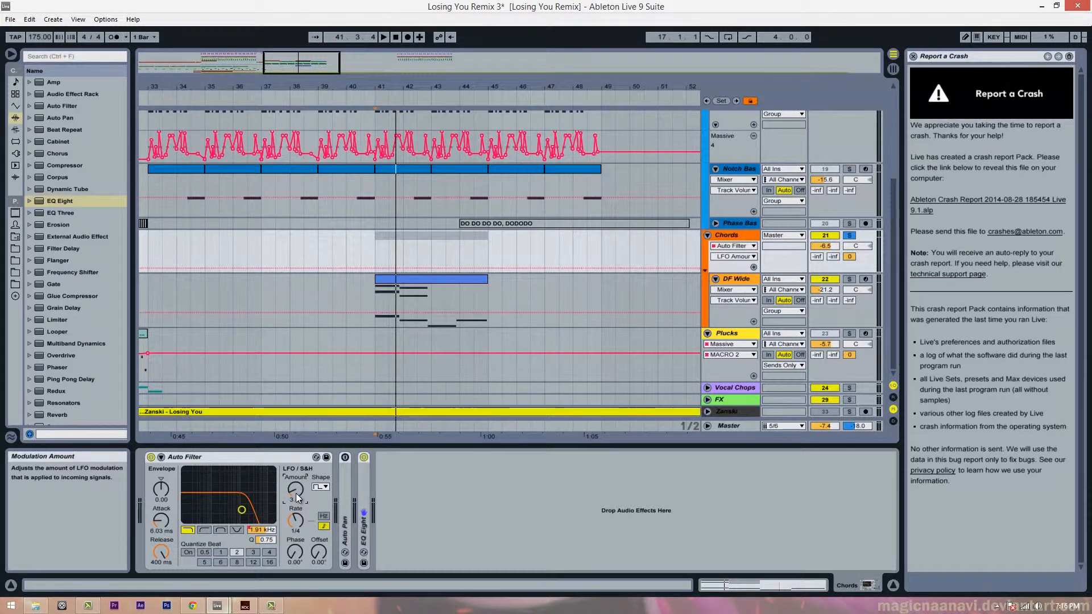
key("space")
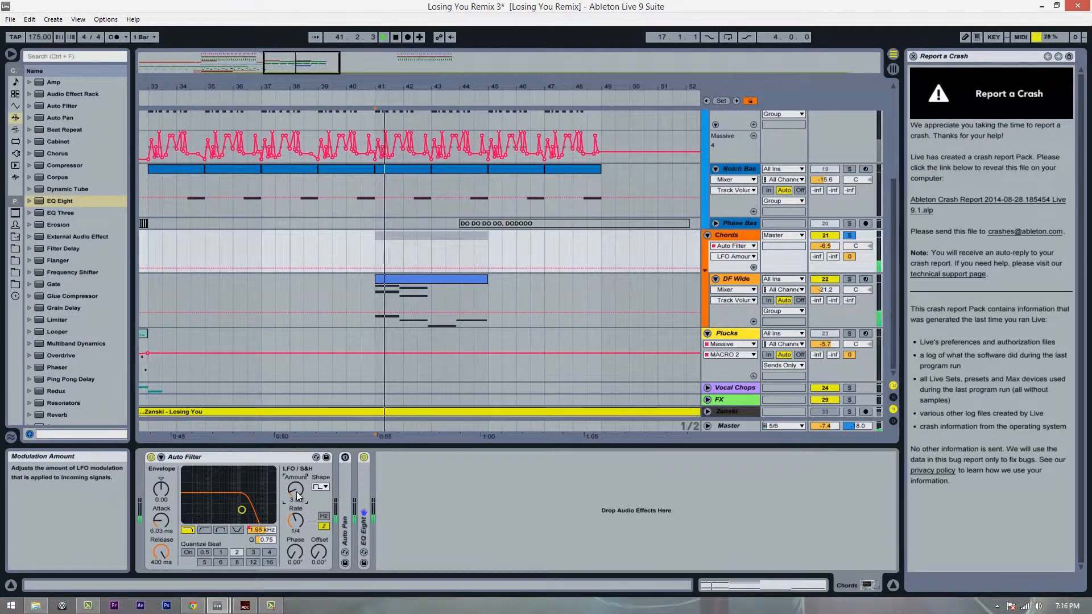
left_click_drag(297, 496, 297, 512)
key("space")
key("space")
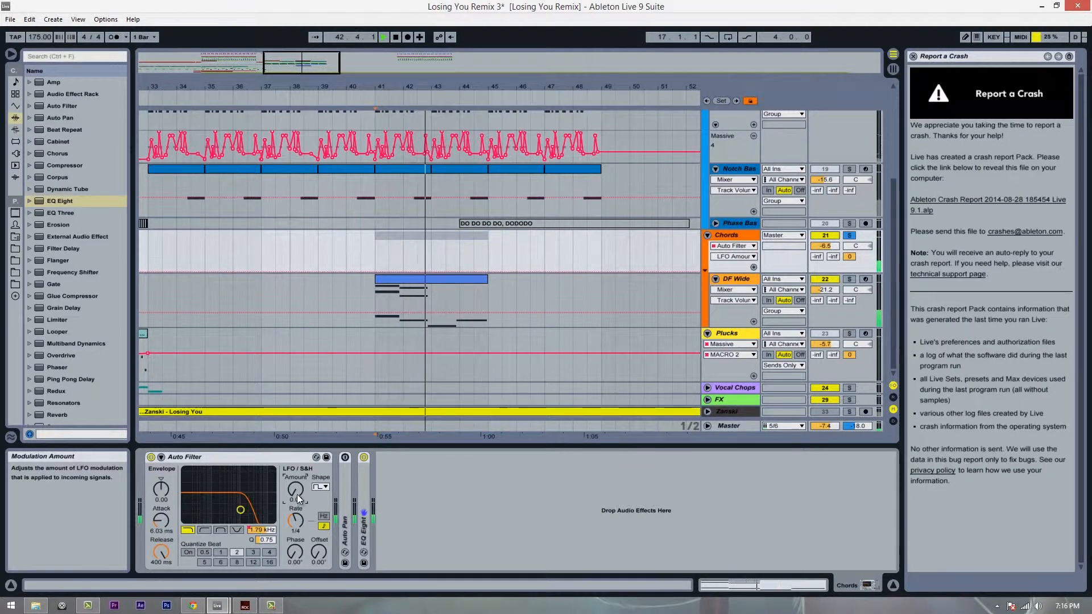
left_click_drag(297, 495, 297, 479)
key("space")
key("space")
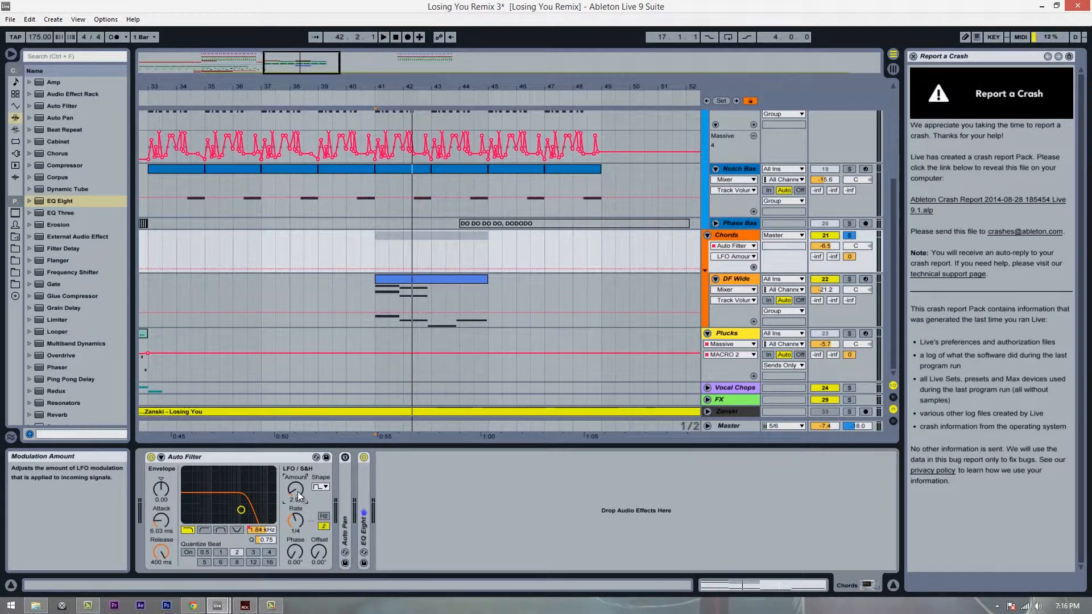
Step: Copy the first chord's A3 and C4 in the DF Wide clip to 2.4.3 and lengthen them to end at 3.4.3
double_click(452, 281)
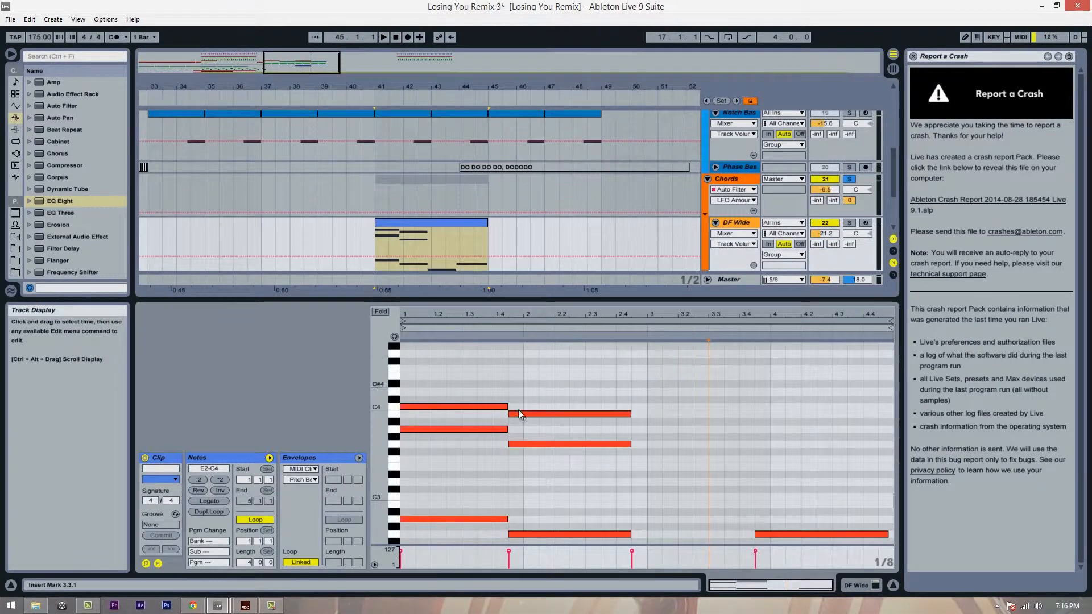
left_click(791, 390)
scroll(698, 402, "down", 2)
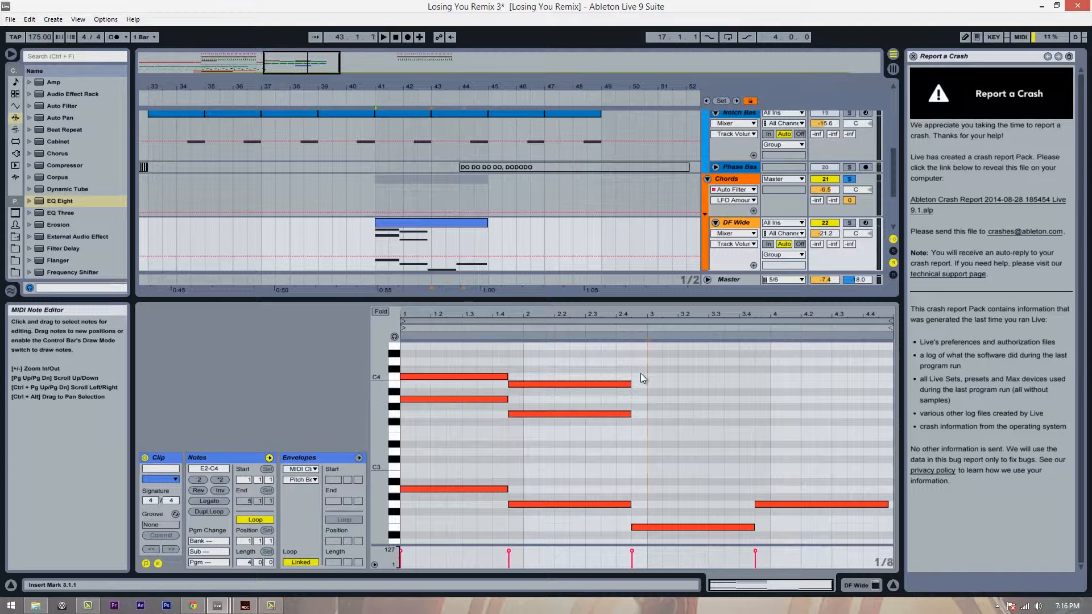
left_click_drag(461, 366, 663, 400)
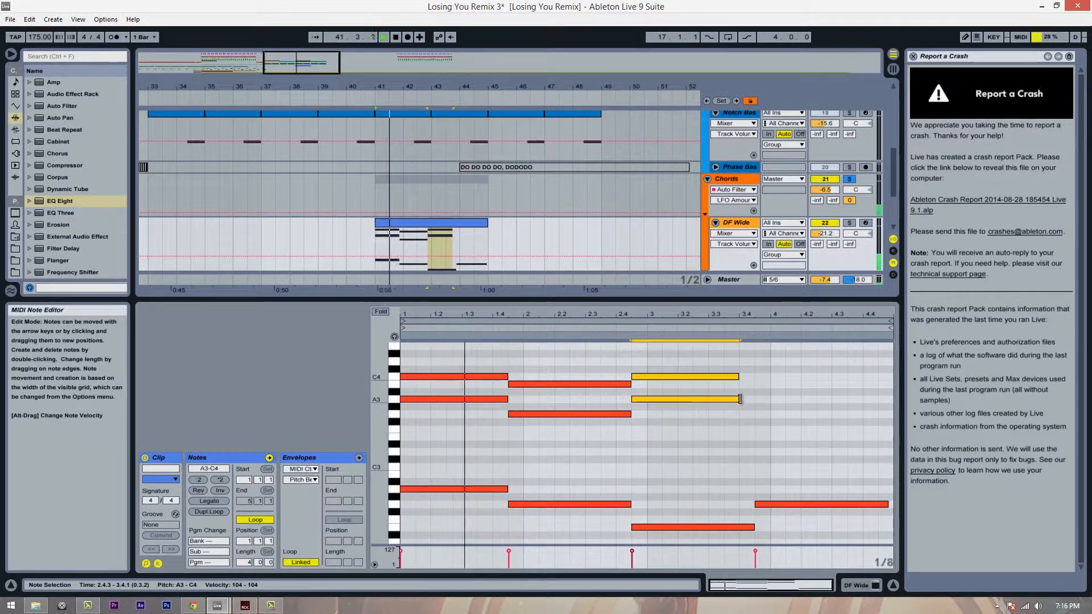
mouse_move(741, 398)
left_mouse_down()
mouse_move(695, 406)
mouse_move(685, 371)
mouse_move(754, 398)
left_mouse_up()
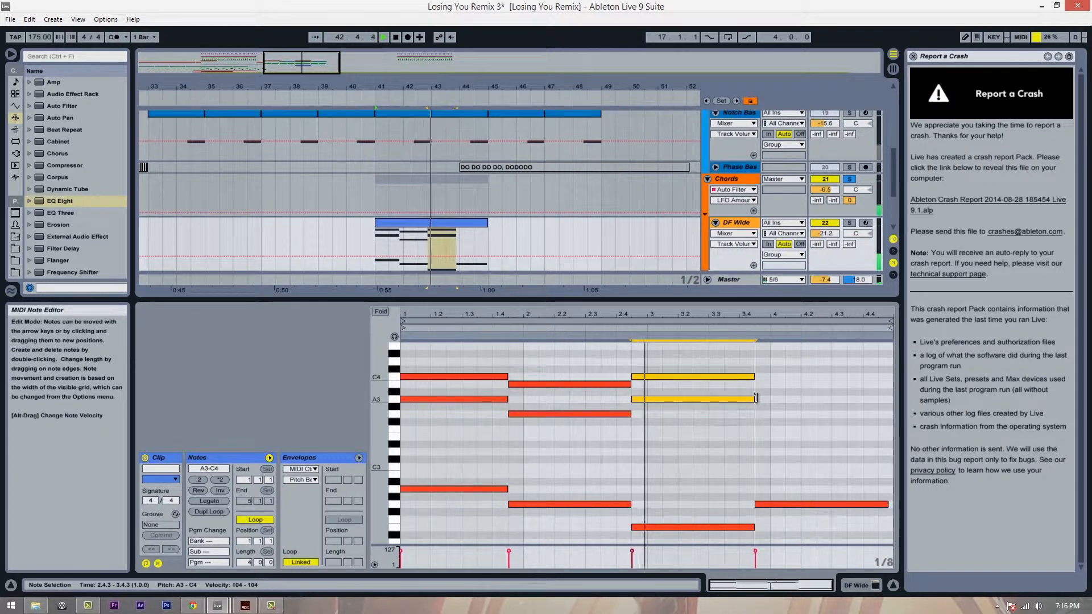
Step: Copy the second chord's G3 and B3 to 3.4.3 as the fourth chord's upper notes and audition the progression
left_click_drag(610, 365, 790, 415)
key("space")
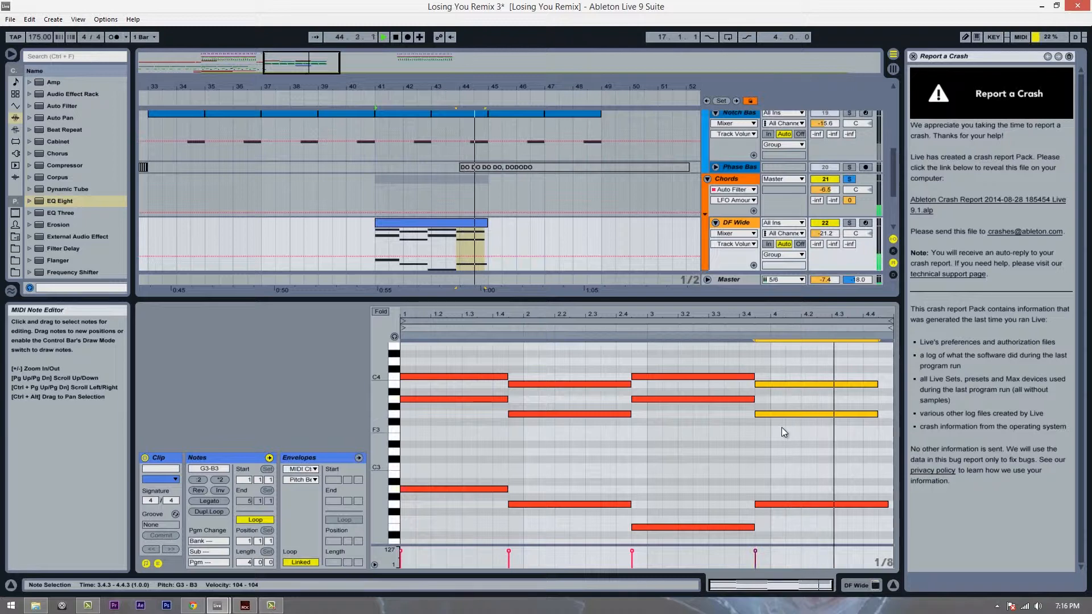
key("space")
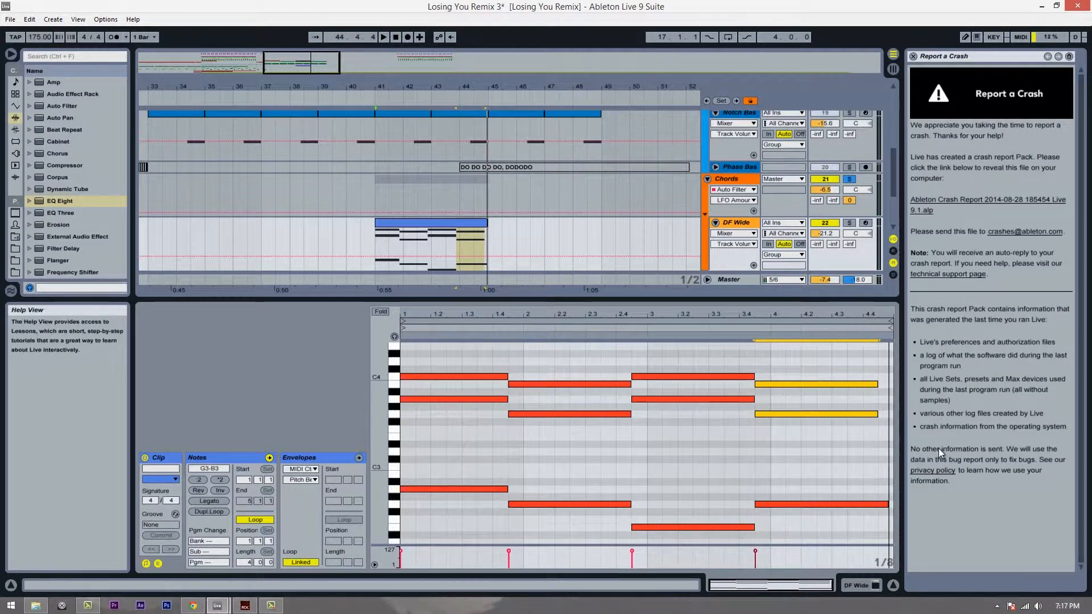
Step: Trim the last G2 bass note to 4.4.3 to match its chord, and extend all three fourth-chord notes to the clip's end
left_click(887, 504)
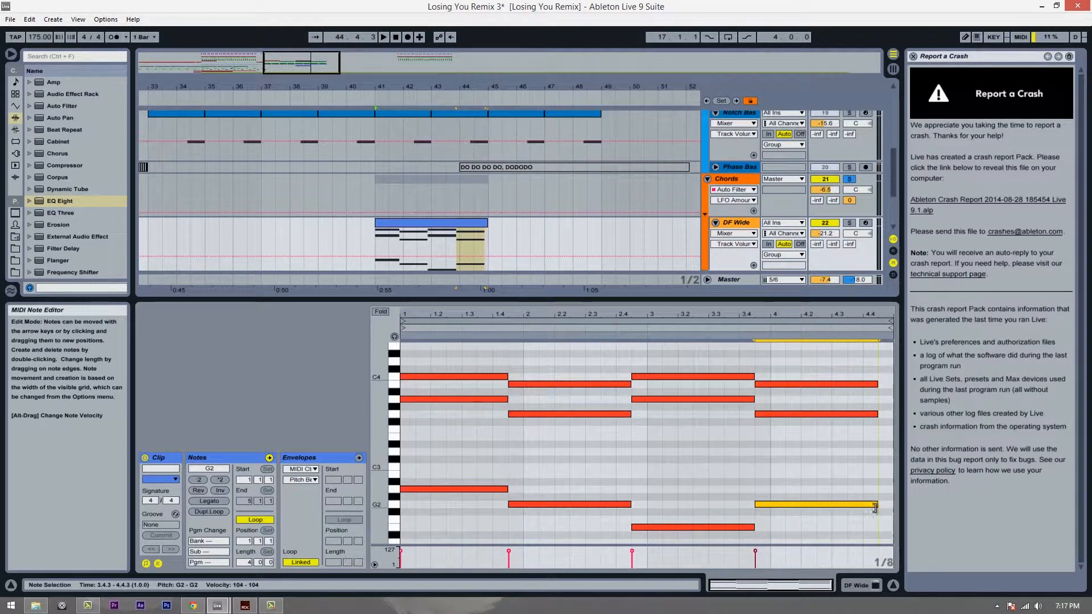
left_click_drag(888, 505, 874, 506)
left_click(886, 465)
left_click_drag(888, 380, 843, 515)
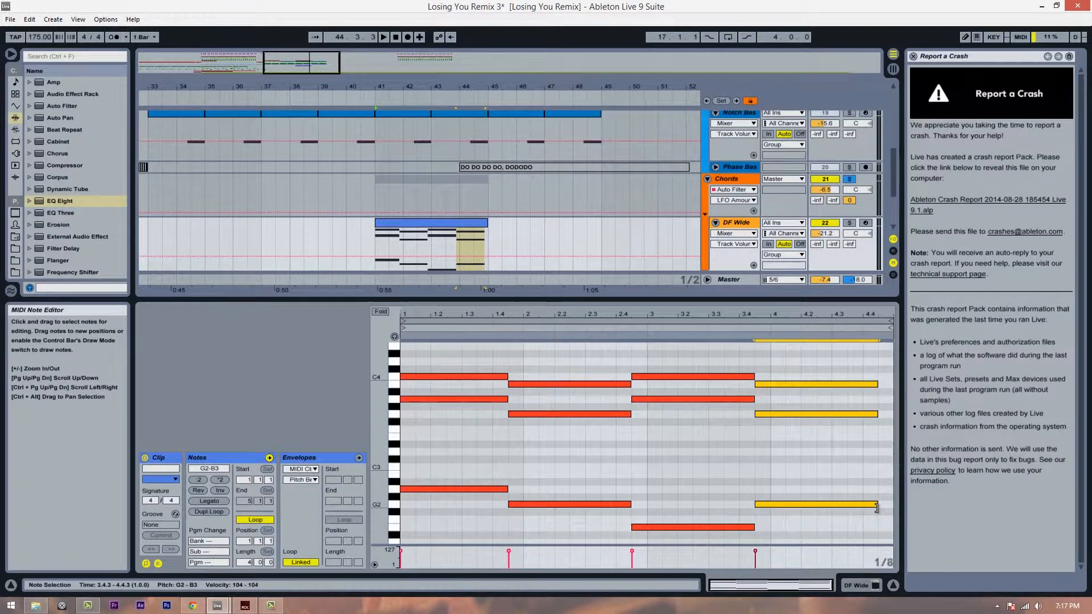
left_click_drag(959, 500, 820, 505)
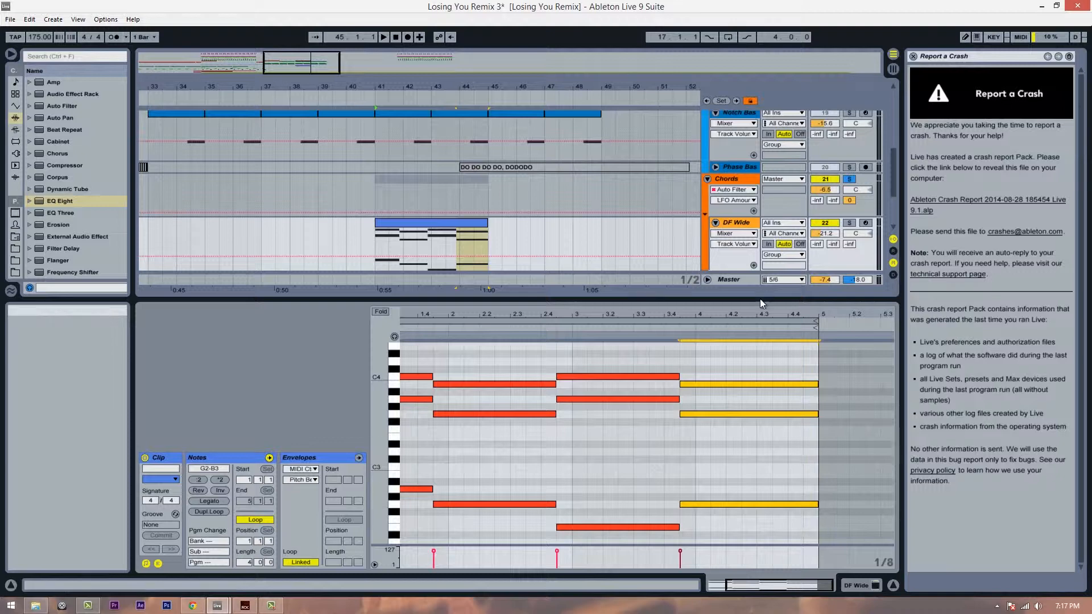
left_click_drag(760, 315, 760, 313)
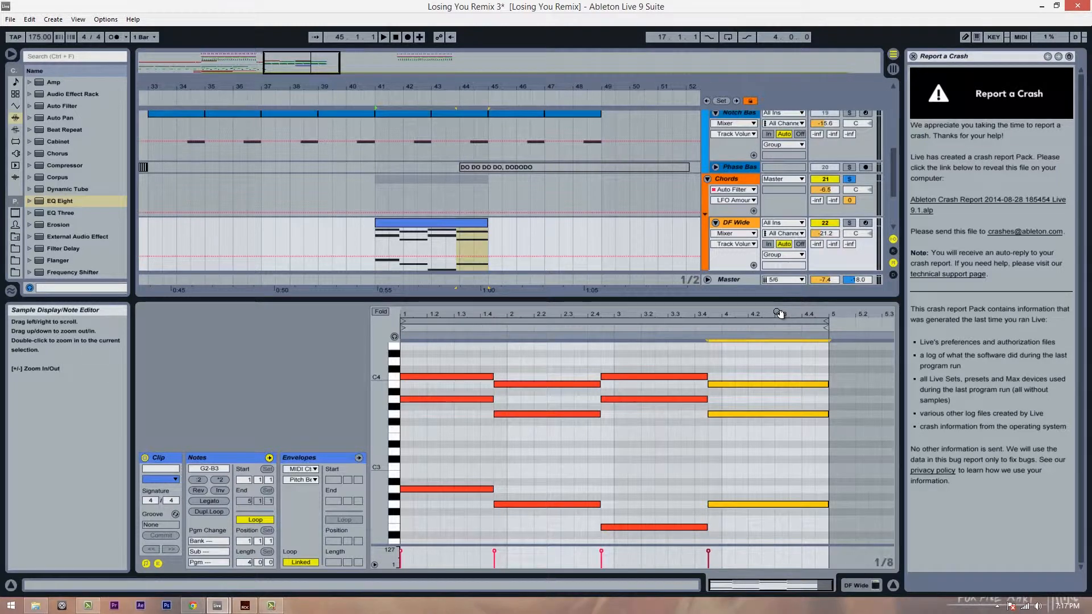
left_click(787, 452)
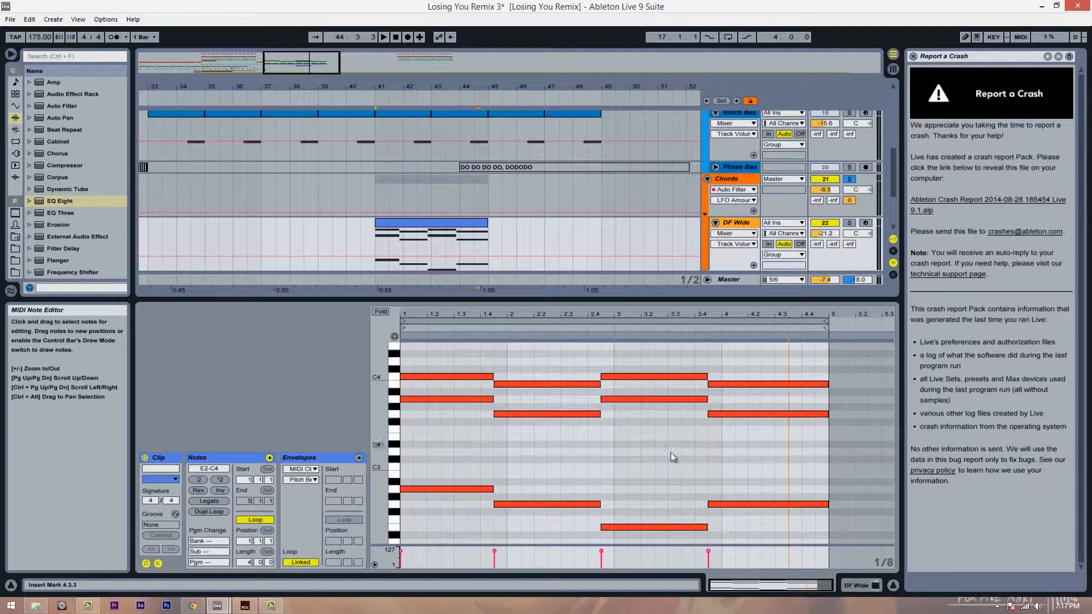
left_click(603, 451)
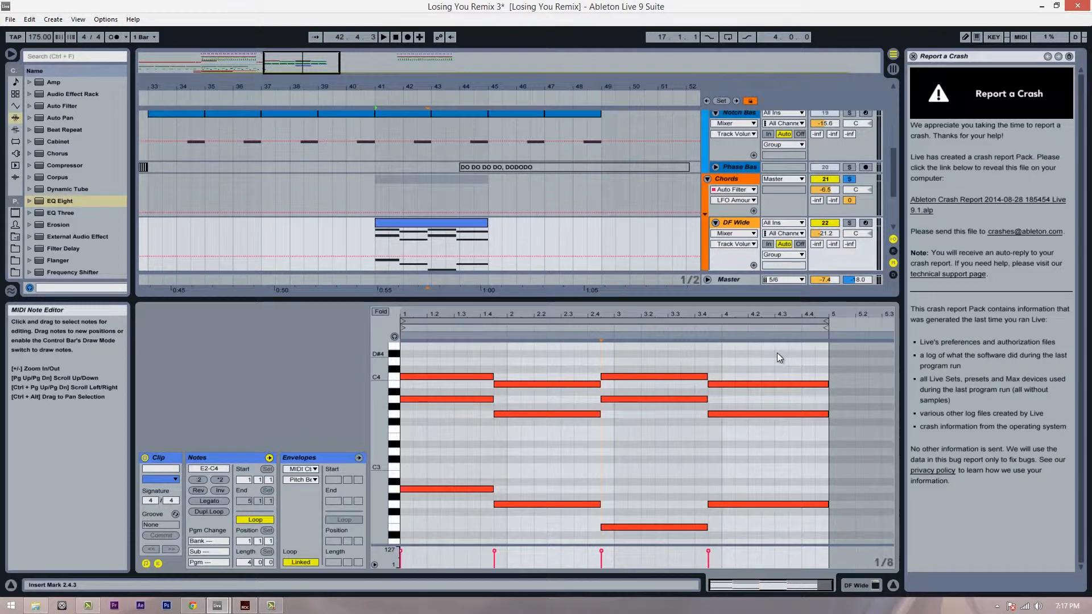
left_click(706, 362)
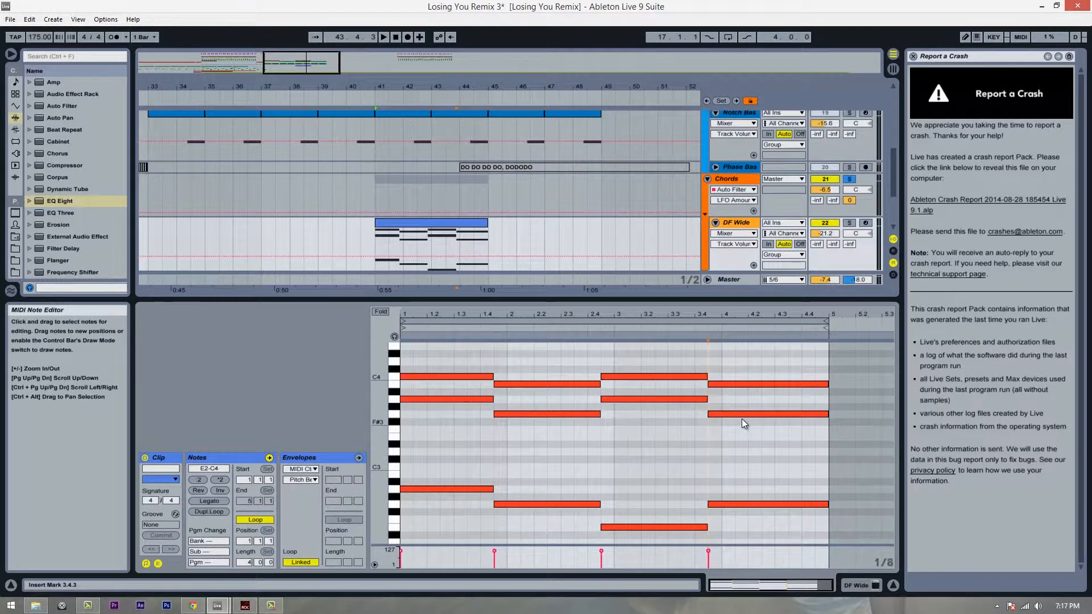
Step: Duplicate the four-bar chord clip on the DF Wide track so a copy starts at bar 45
left_click_drag(754, 315, 754, 316)
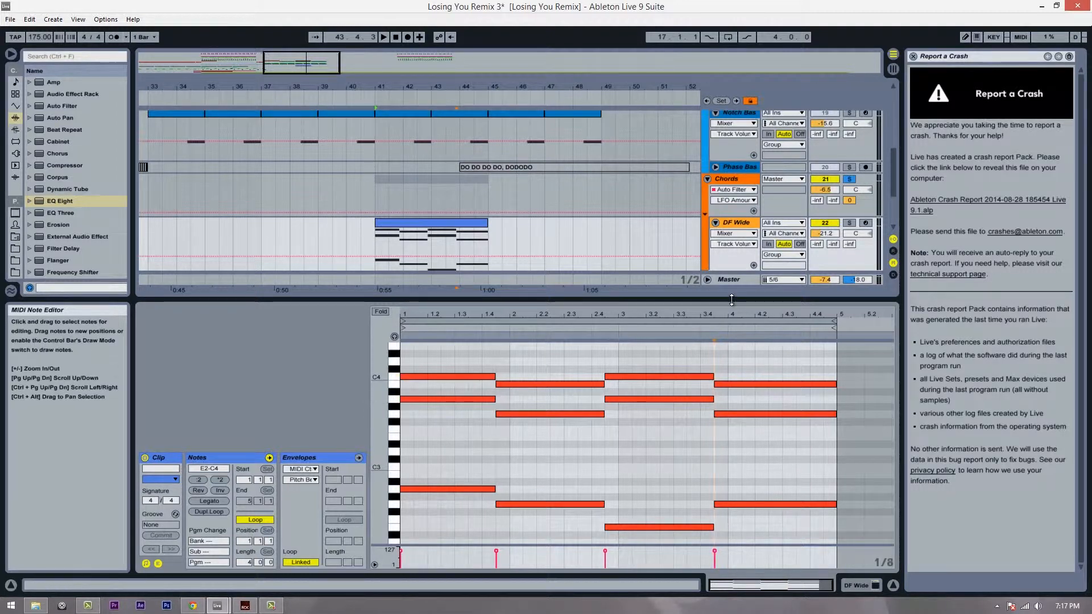
left_click(460, 225)
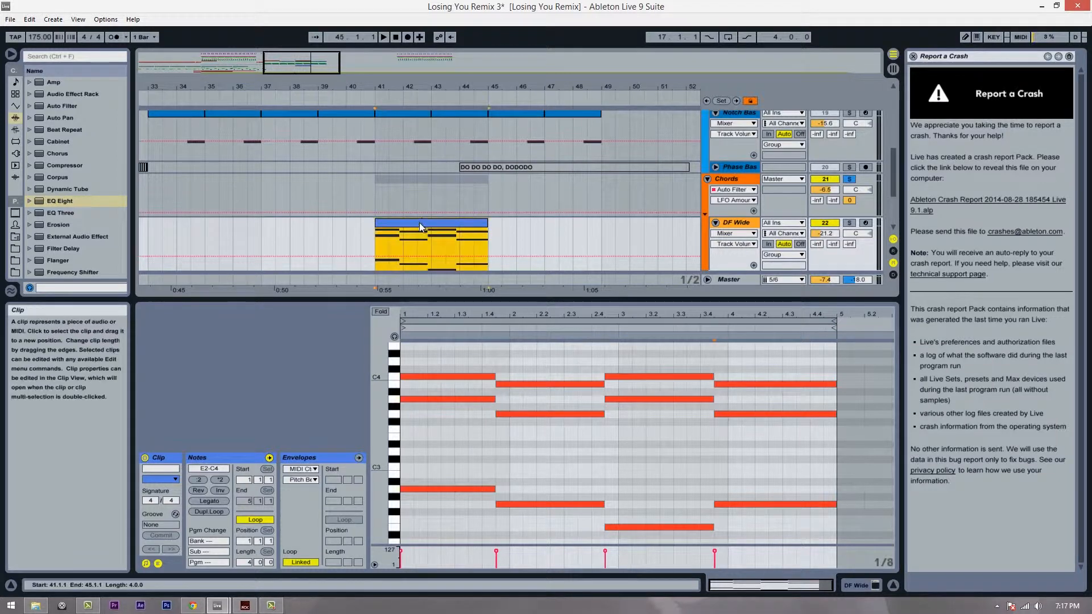
key("ctrl+d")
Step: Show the Chords group's Auto Filter Frequency automation and lower its breakpoint at bar 41
double_click(730, 179)
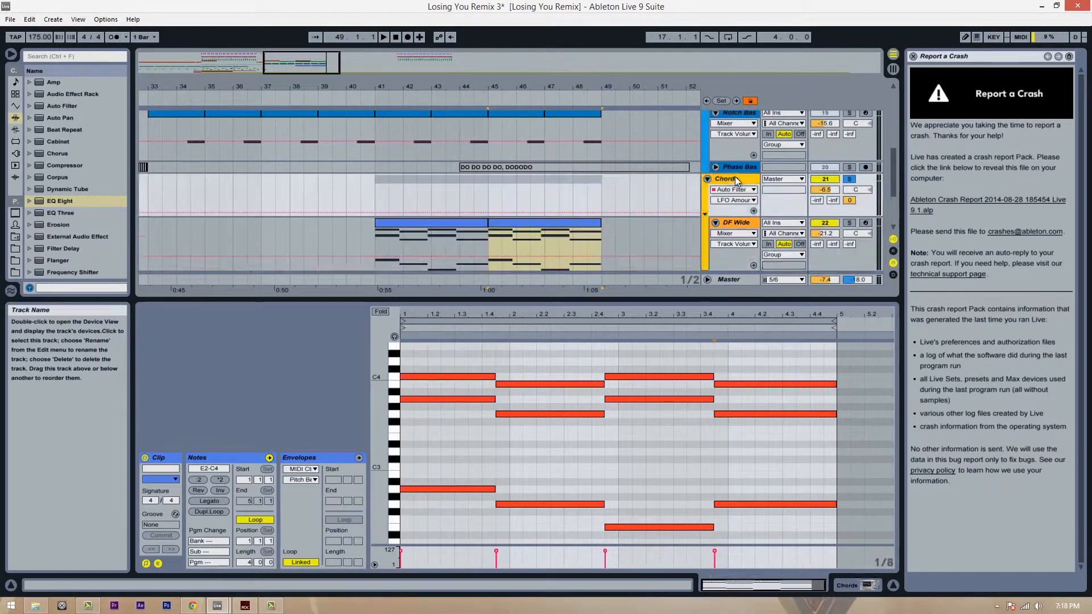
left_click(250, 506)
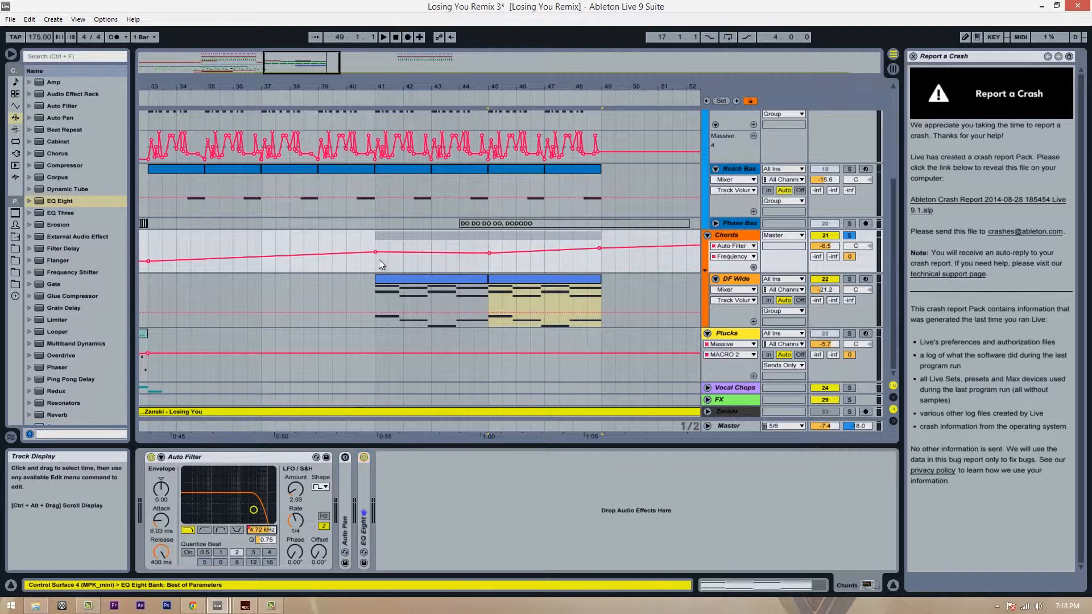
left_click_drag(374, 252, 374, 263)
Step: Turn off solo on the Chords group and audition the full arrangement from bar 34
left_click(199, 248)
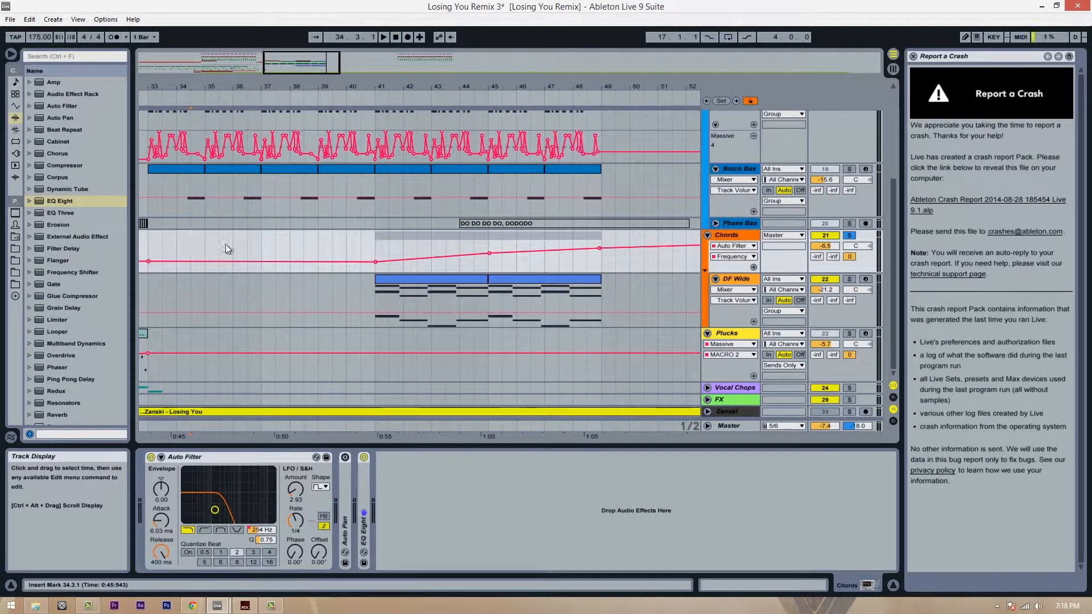
key("space")
key("space")
left_click(848, 235)
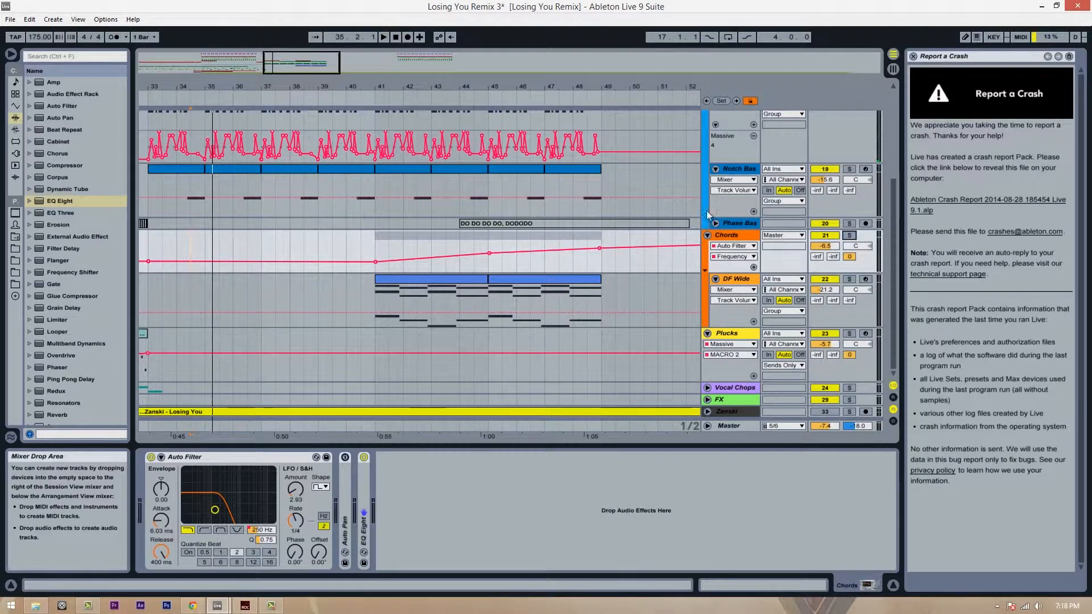
key("space")
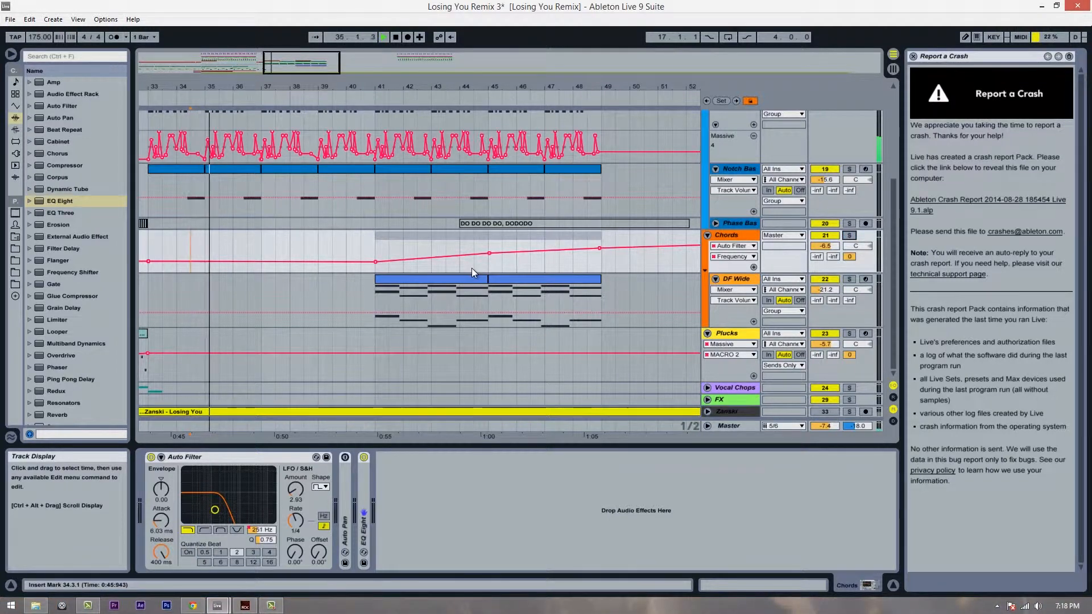
left_click(244, 607)
left_click(245, 607)
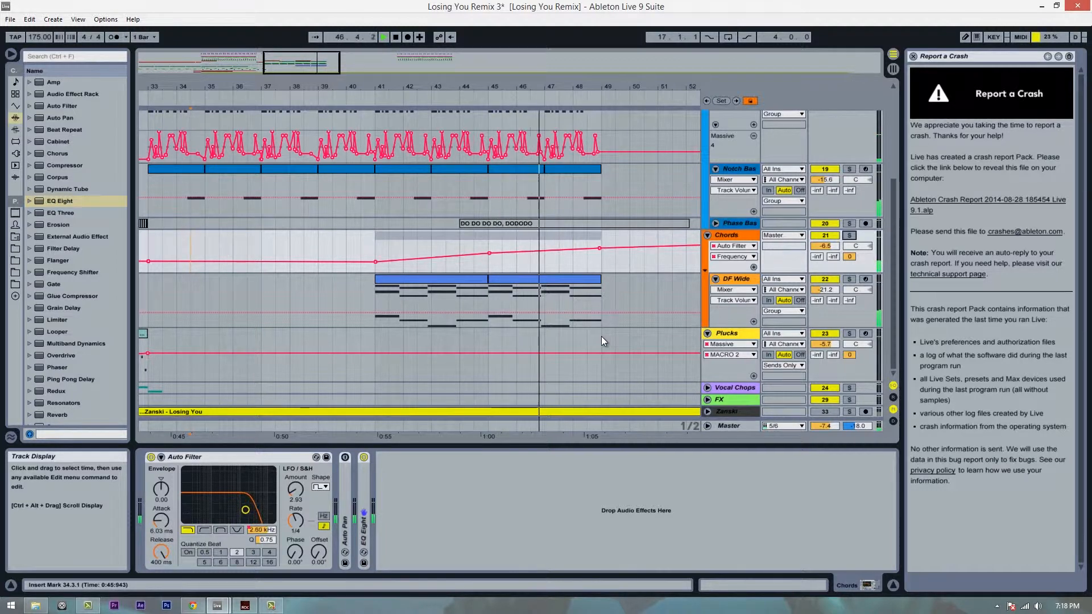
left_click_drag(625, 89, 601, 80)
key("space")
Step: Duplicate the second DF Wide chord clip twice to extend the progression to bar 57
scroll(545, 274, "up", 2)
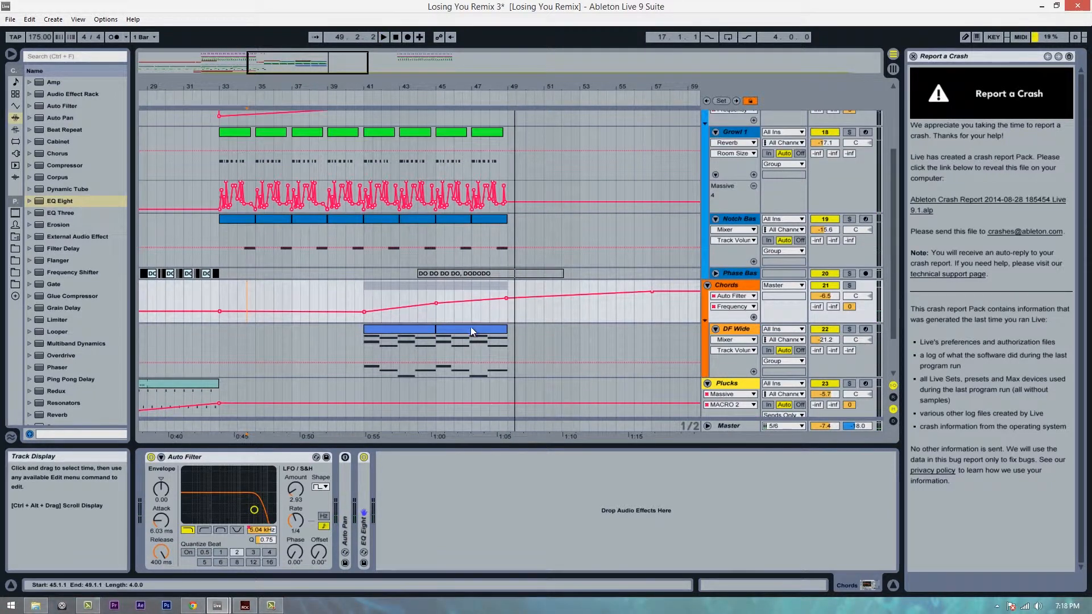
left_click(473, 328)
key("ctrl+d")
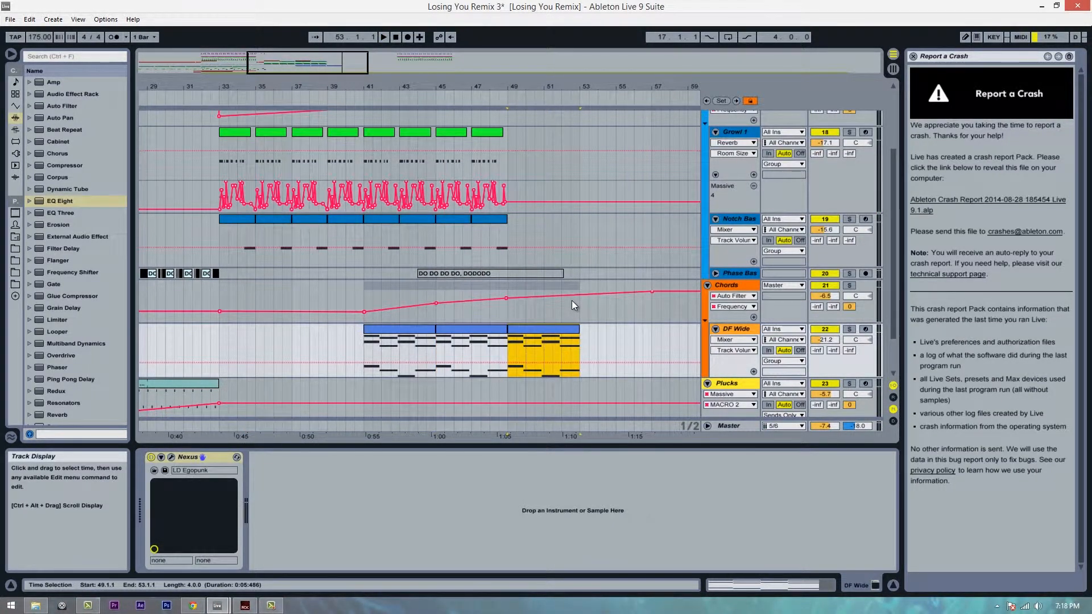
key("ctrl+d")
Step: Duplicate the Drum Resample, Growl 1 and Notch Bass clips from bars 41–49 to bar 49
scroll(567, 308, "up", 2)
scroll(514, 262, "up", 2)
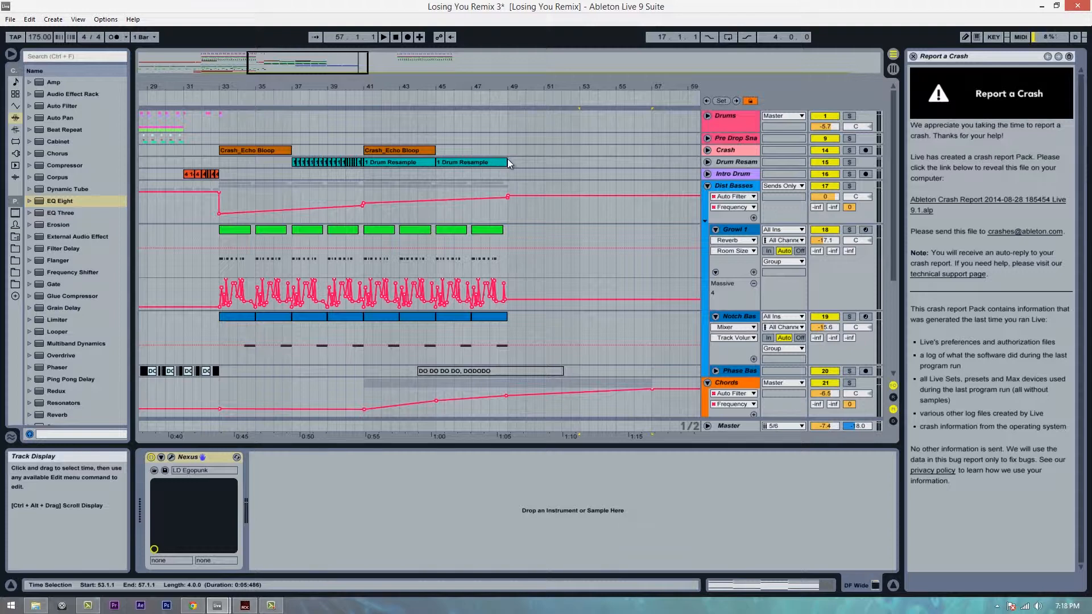
left_click_drag(508, 161, 367, 265)
scroll(537, 227, "down", 4)
key("ctrl+d")
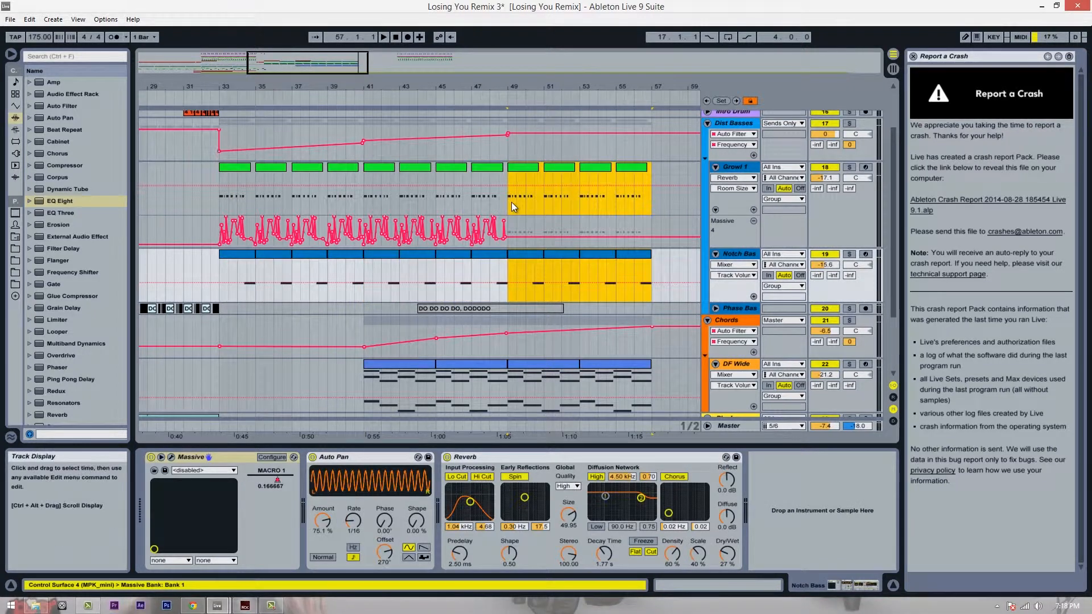
Step: Audition the copied section from bar 49 and undo the Growl 1 and Notch Bass duplication
left_click(510, 205)
key("space")
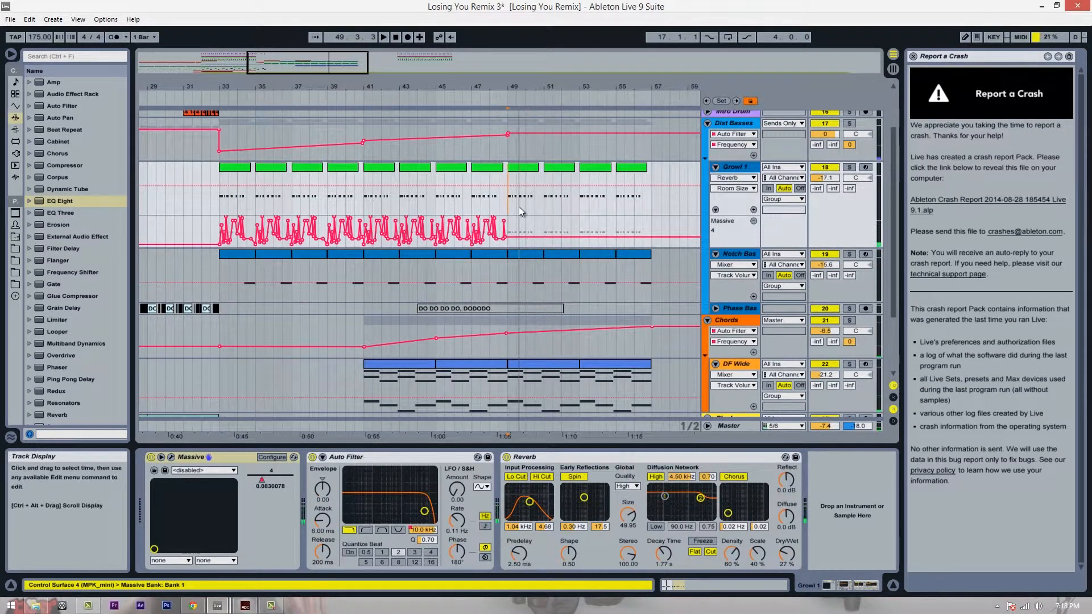
key("ctrl+z")
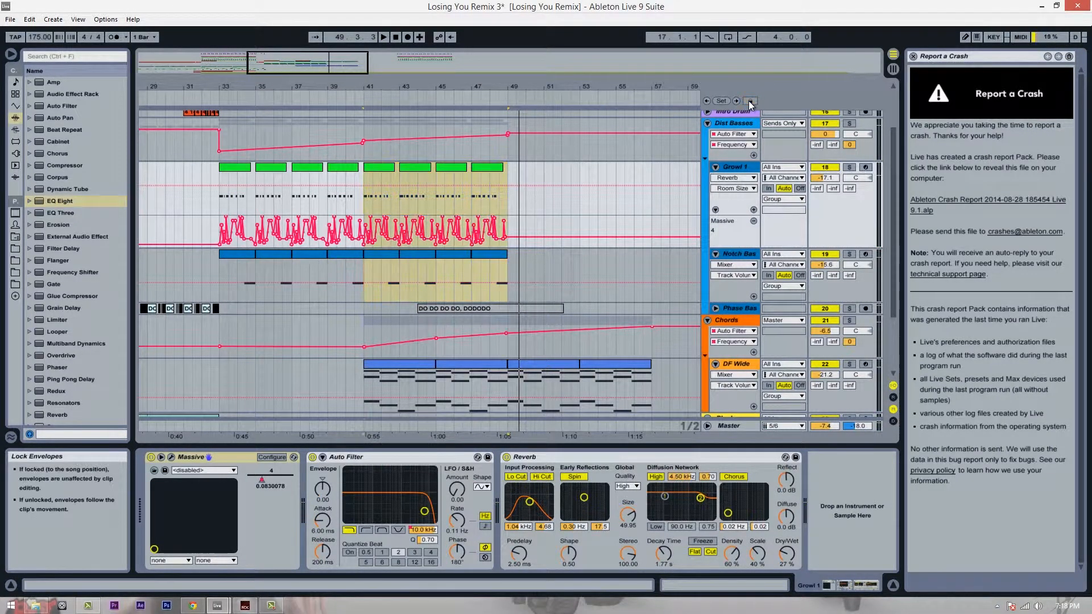
Step: With envelopes locked, duplicate the Growl 1 and Notch Bass clips from bars 41–49 to bar 49, along with Growl 1's Massive 4 automation
scroll(475, 182, "up", 2)
left_click(506, 186)
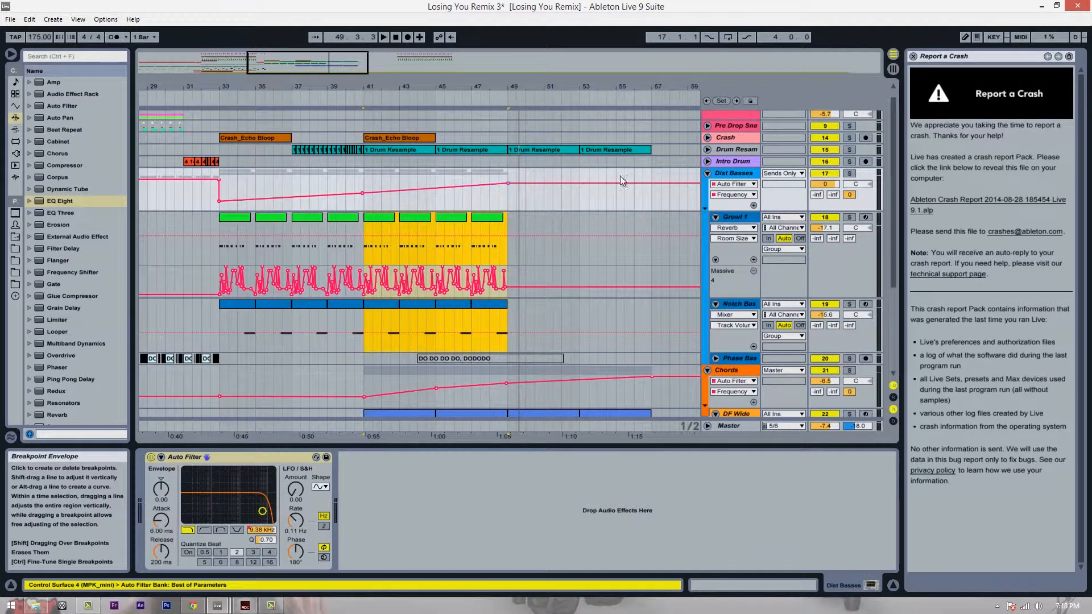
left_click(751, 101)
scroll(626, 148, "down", 2)
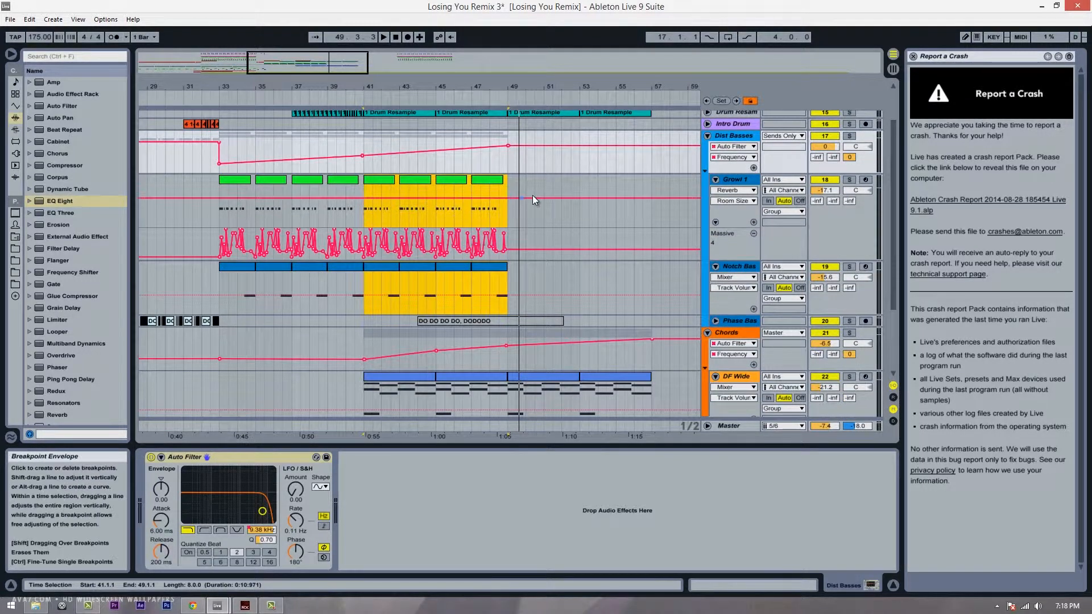
scroll(533, 196, "up", 2)
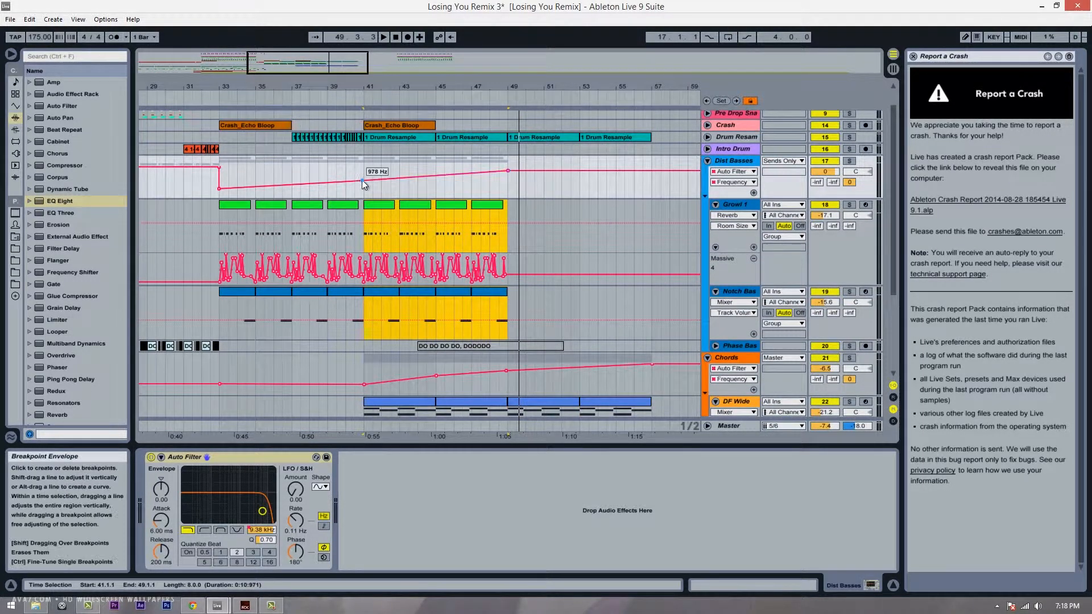
key("ctrl+d")
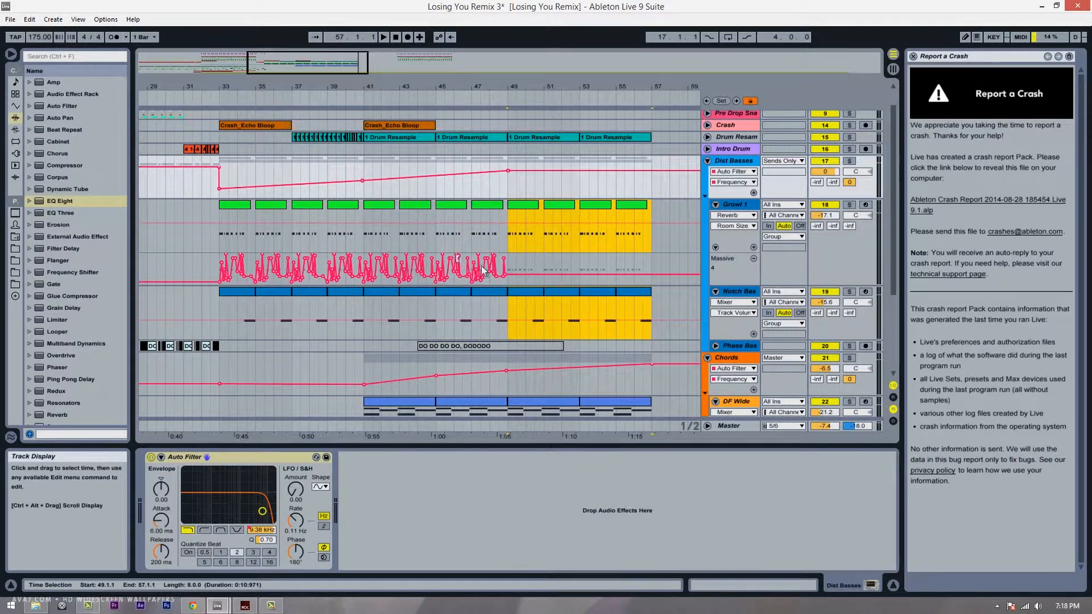
left_click_drag(510, 262, 370, 271)
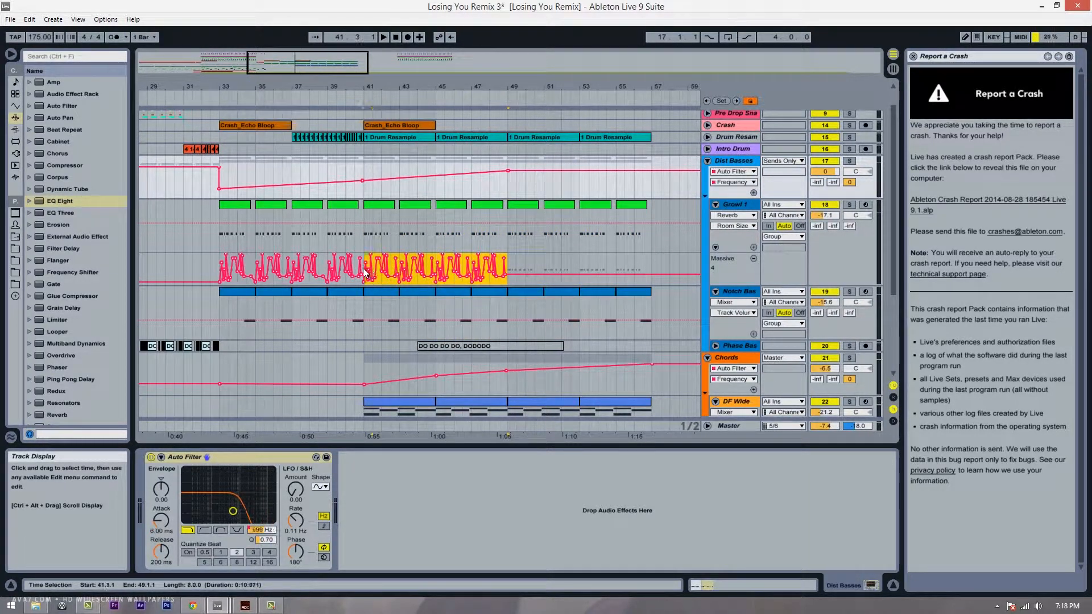
key("ctrl+d")
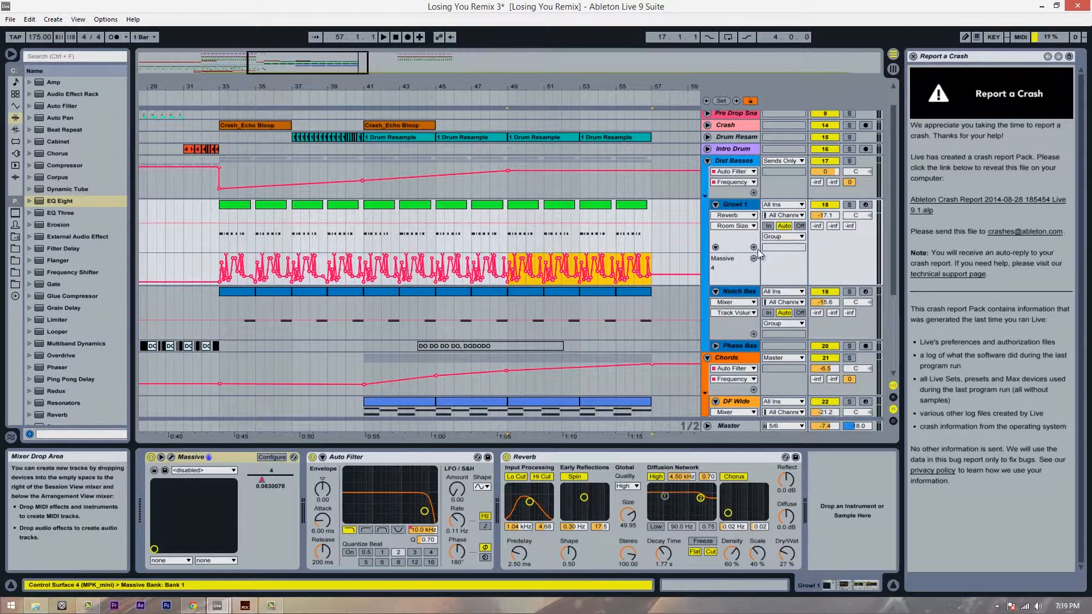
Step: Show Growl 1's Auto Filter Frequency automation in its own separate lane
left_click(754, 246)
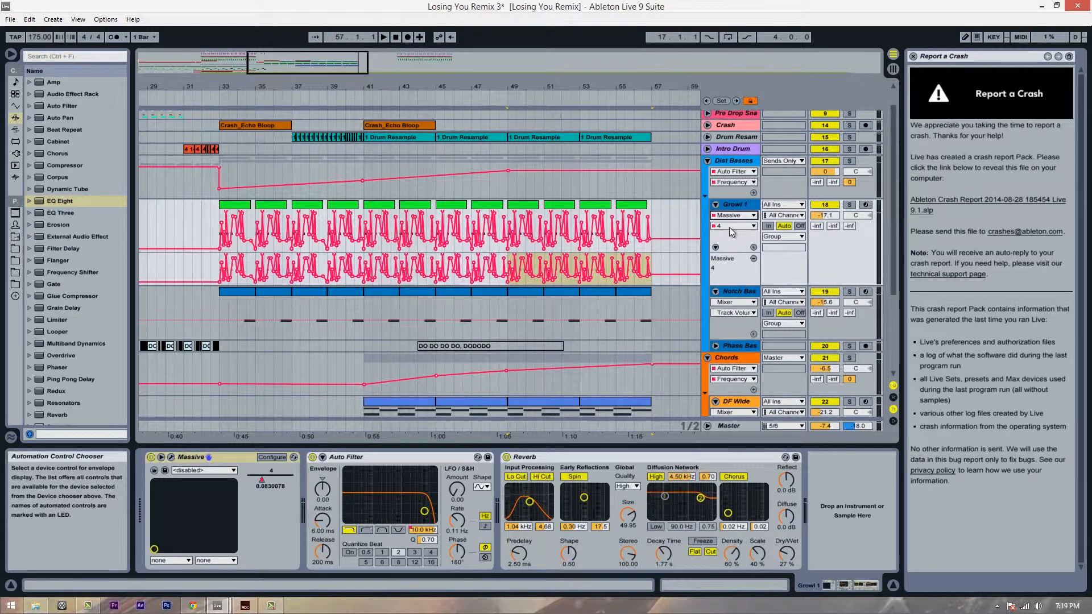
left_click(730, 227)
left_click(732, 216)
left_click(733, 216)
left_click(726, 242)
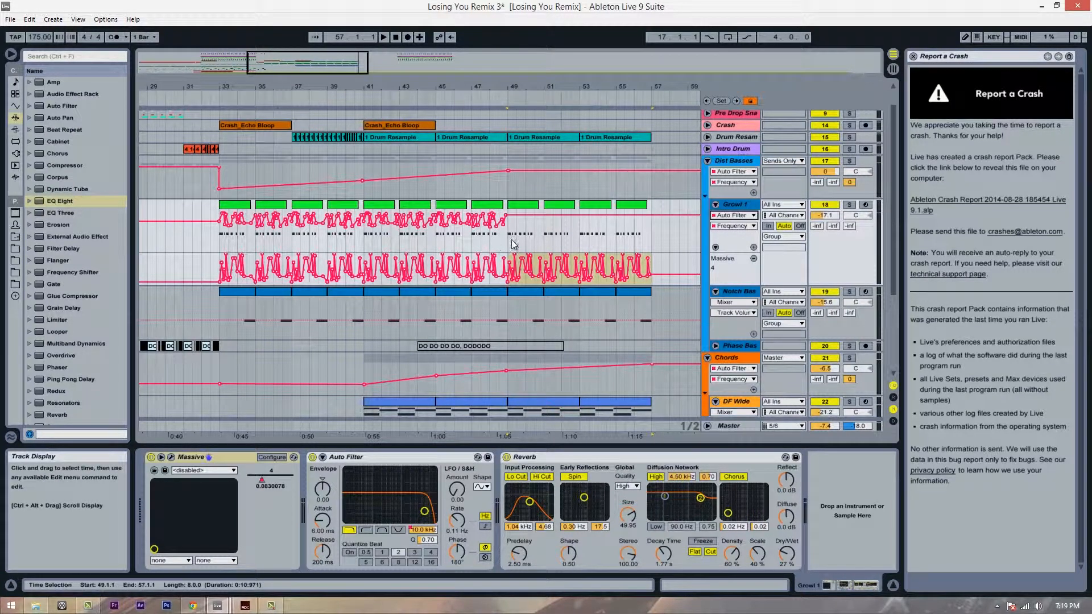
left_click(753, 248)
Step: Duplicate Growl 1's Auto Filter Frequency automation from bars 41–49 to bars 49–57
left_click(514, 259)
left_click_drag(511, 255, 428, 261)
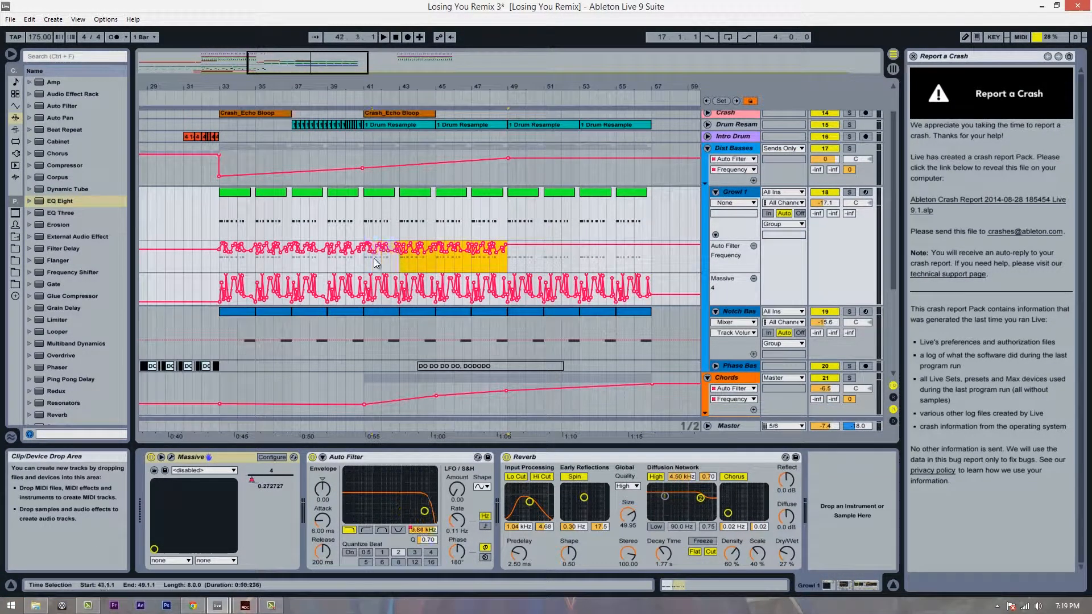
key("ctrl+d")
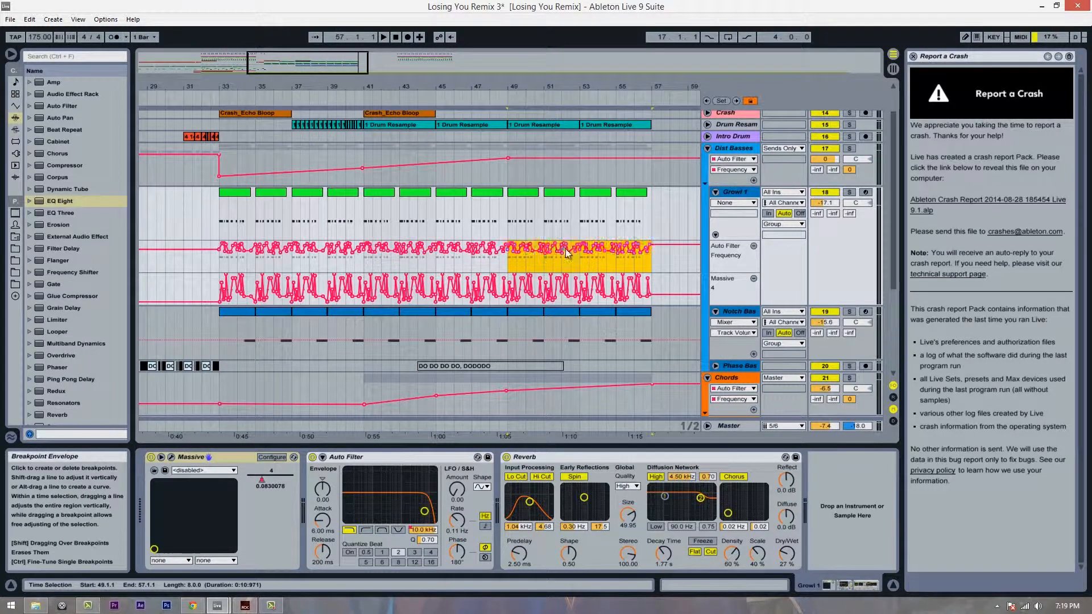
Step: Audition the transition into the duplicated section from just before bar 49
left_click(504, 222)
key("space")
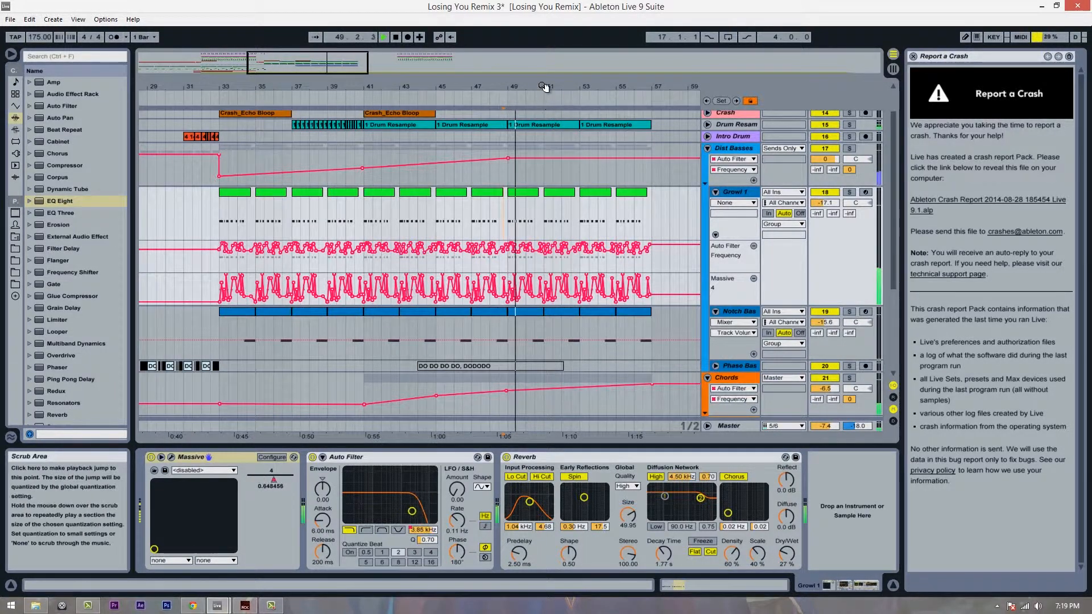
left_click_drag(547, 87, 532, 89)
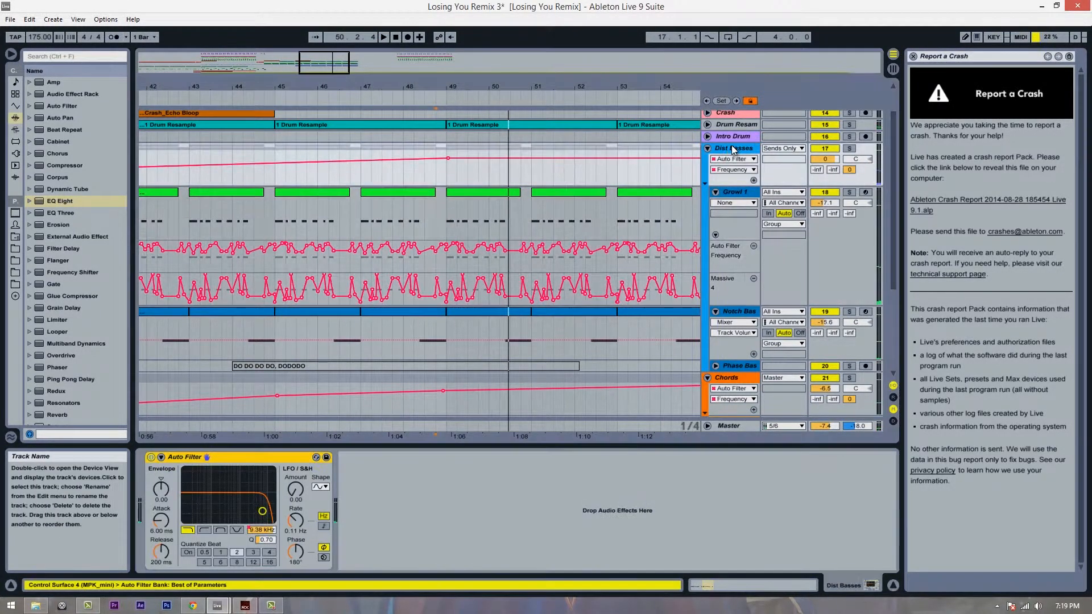
Step: Enlarge the Dist Basses lane, lower its Auto Filter Frequency breakpoint at bar 49 and add a higher one at bar 57
left_click(732, 147)
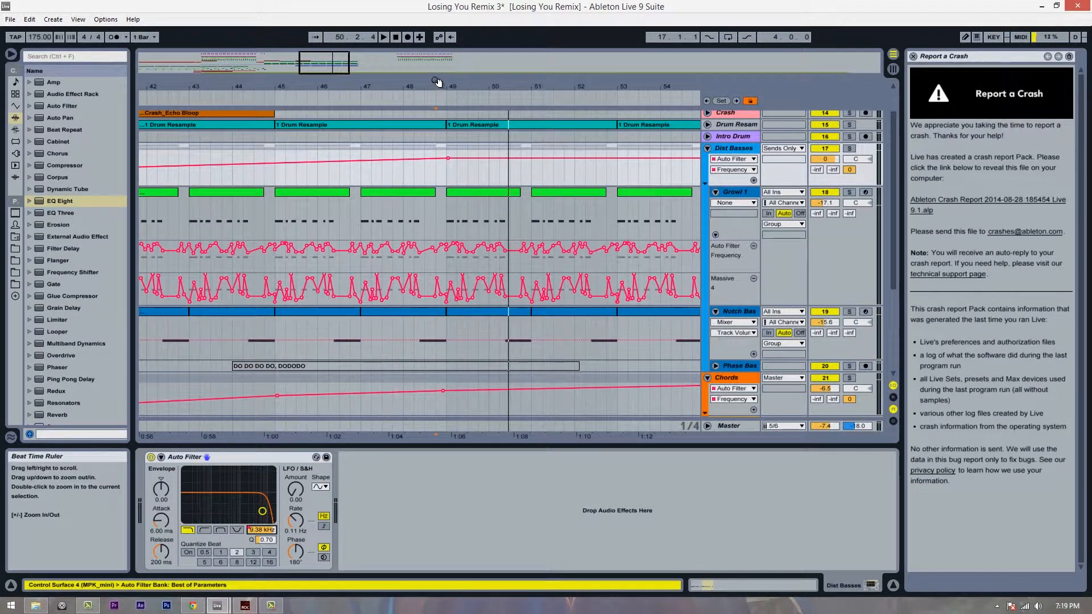
key("minus")
left_click_drag(726, 183, 725, 259)
left_click_drag(513, 166, 513, 174)
left_click(459, 217)
key("space")
left_click_drag(616, 173, 638, 168)
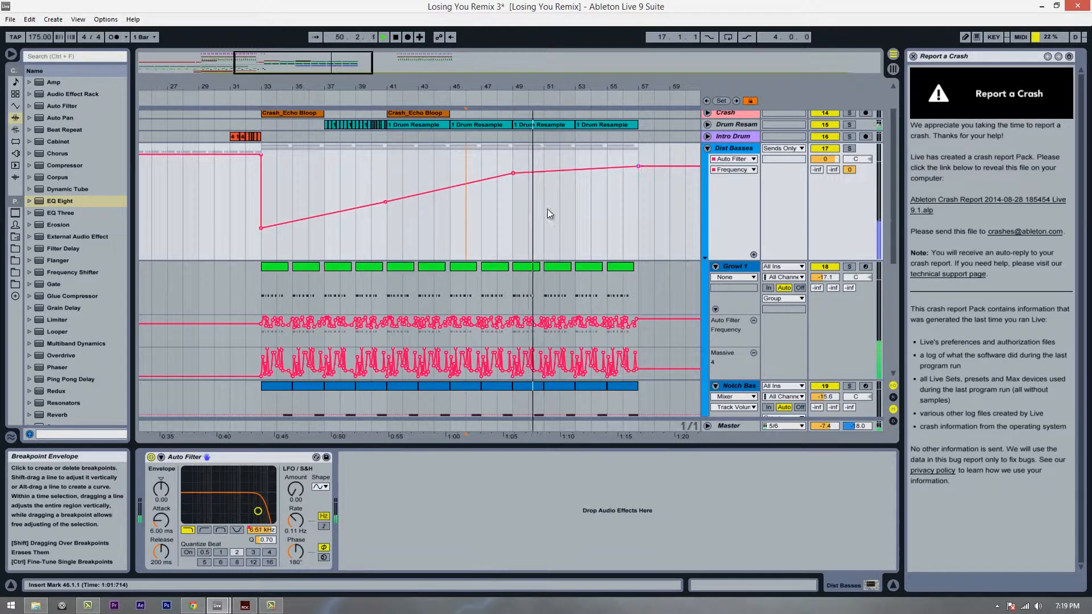
Step: Listen through bars 50–54 while reviewing the filter automation on the bass and Chords groups
scroll(569, 228, "down", 3)
scroll(586, 244, "up", 4)
scroll(587, 230, "down", 7)
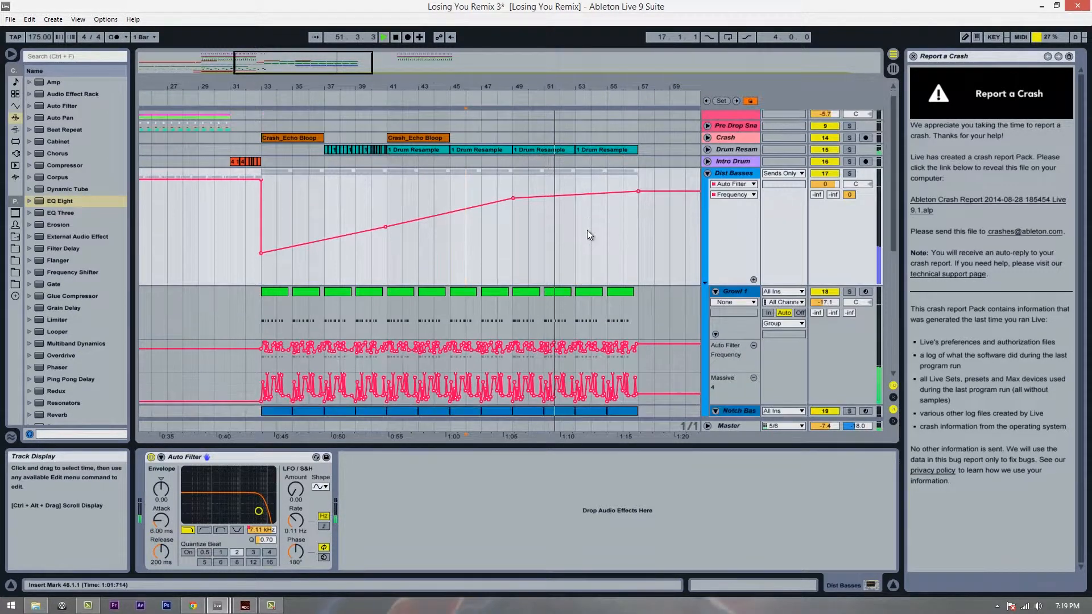
scroll(610, 233, "down", 3)
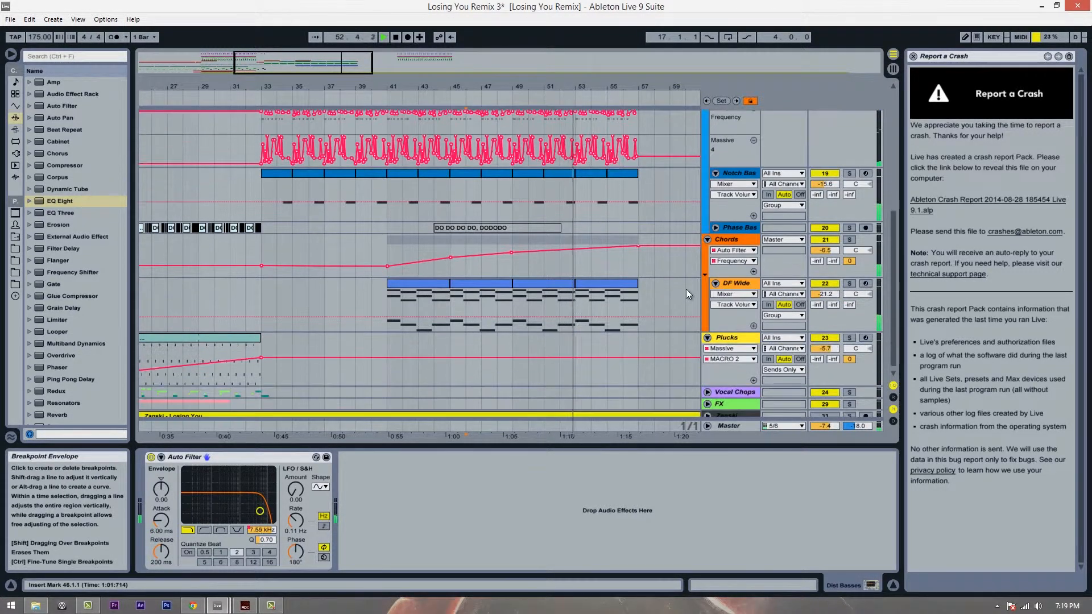
left_click(513, 254)
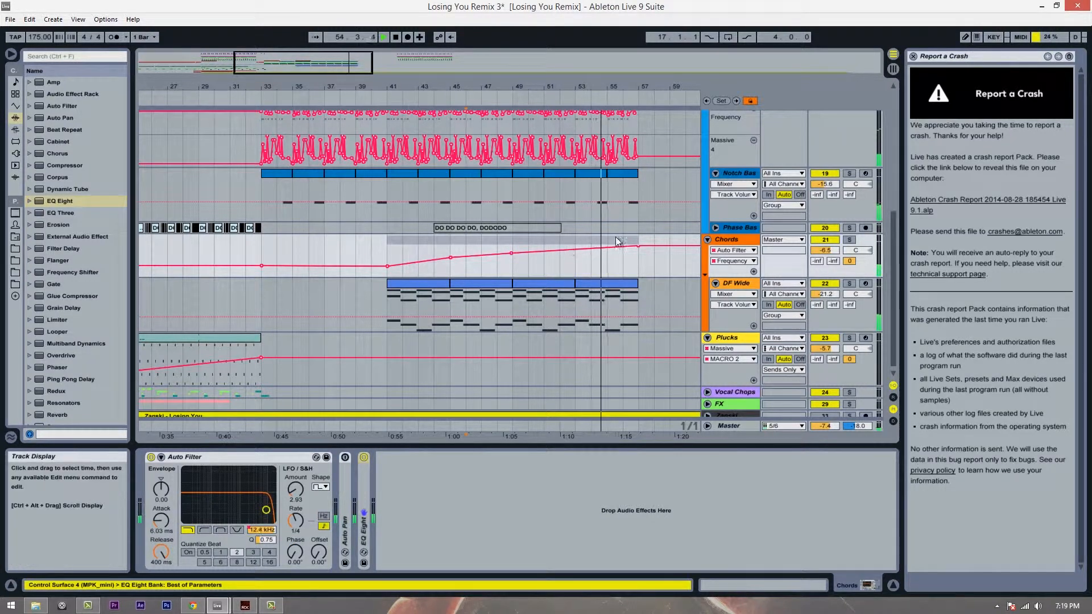
left_click_drag(572, 87, 575, 101)
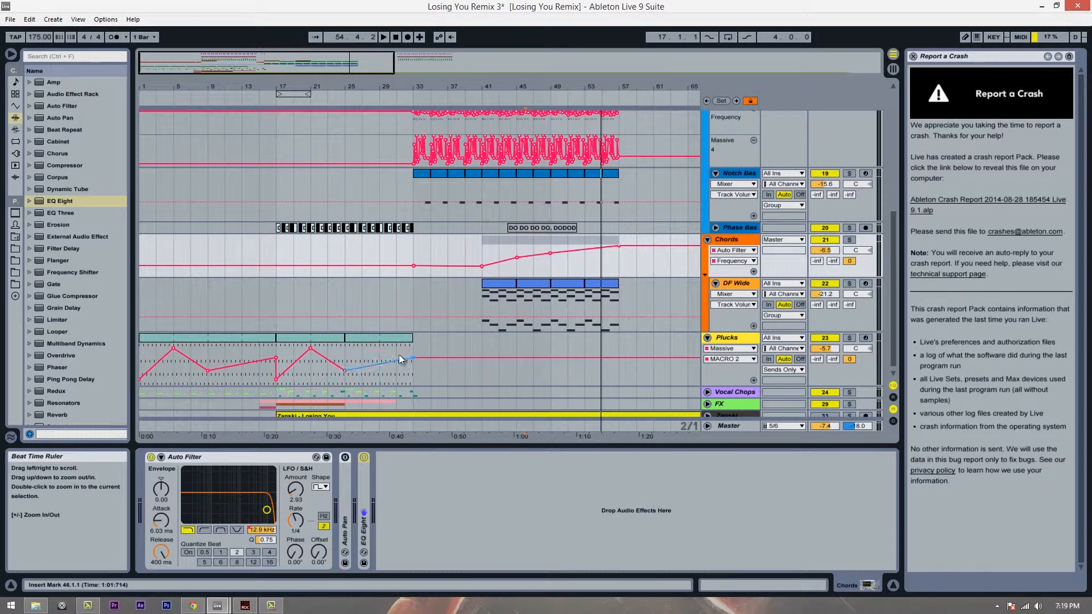
Step: Extend the Plucks clip that starts at bar 25 so it ends at bar 52
left_click(399, 344)
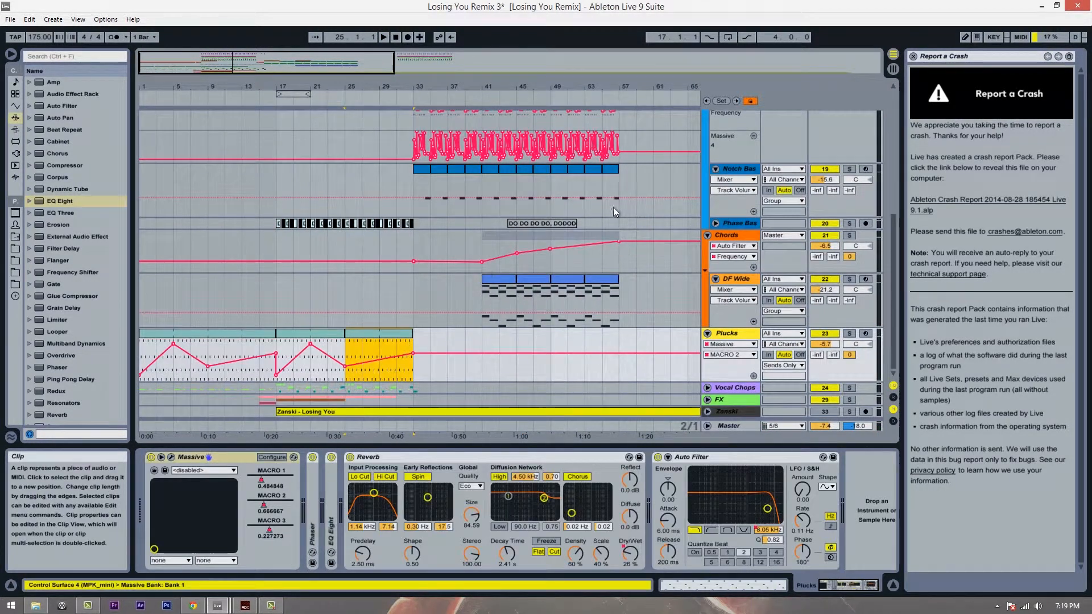
left_click(362, 300)
left_click(380, 340)
left_click_drag(374, 87, 373, 99)
left_click(405, 335)
left_click_drag(429, 335, 659, 337)
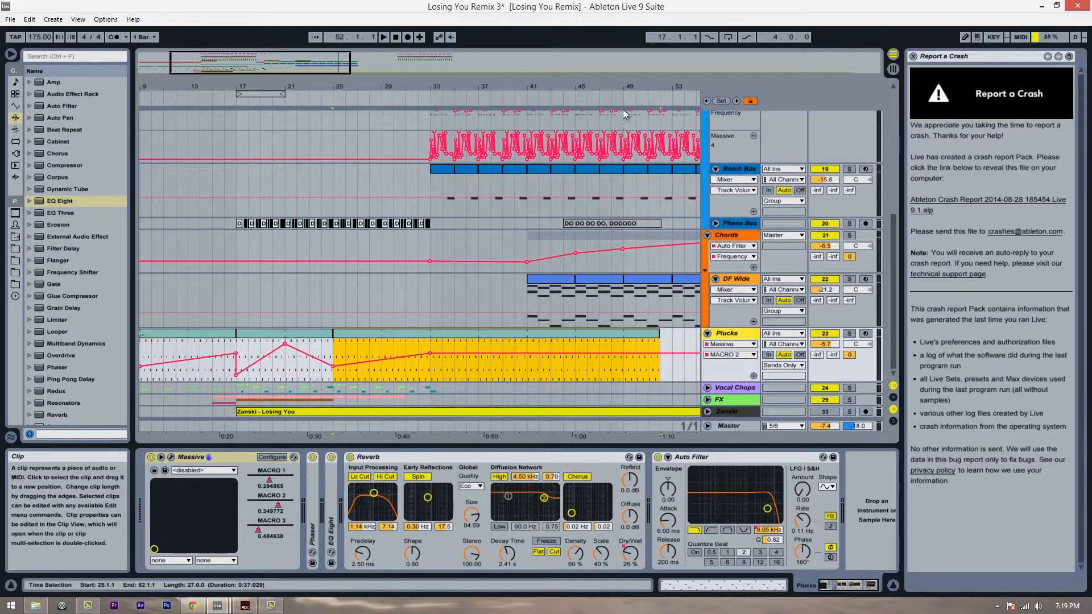
left_click_drag(588, 89, 471, 83)
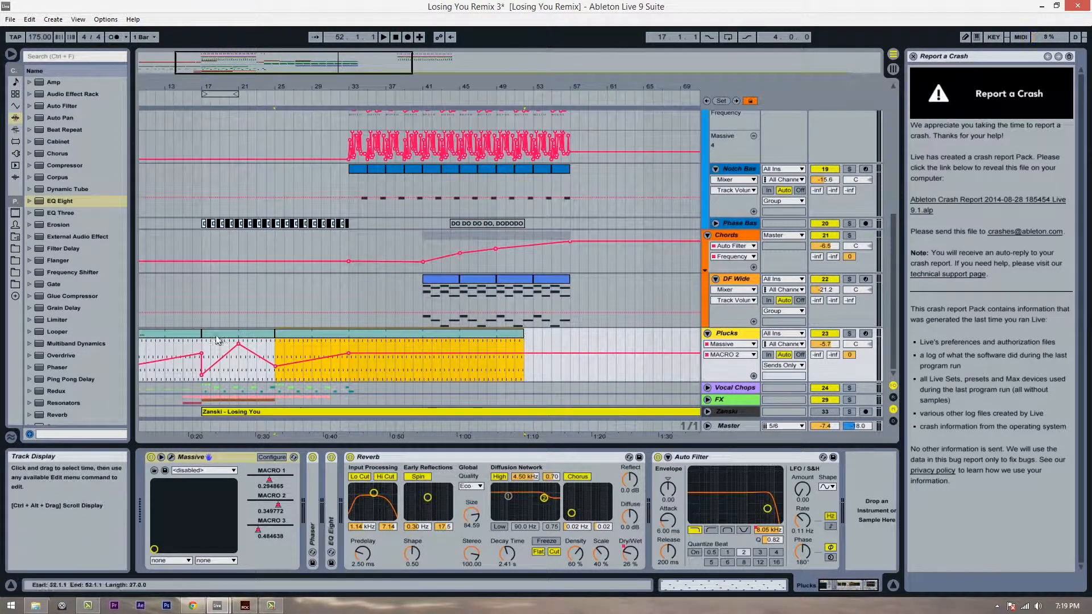
Step: Audition the extended Plucks clip from bar 25 through the drop
left_click(304, 339)
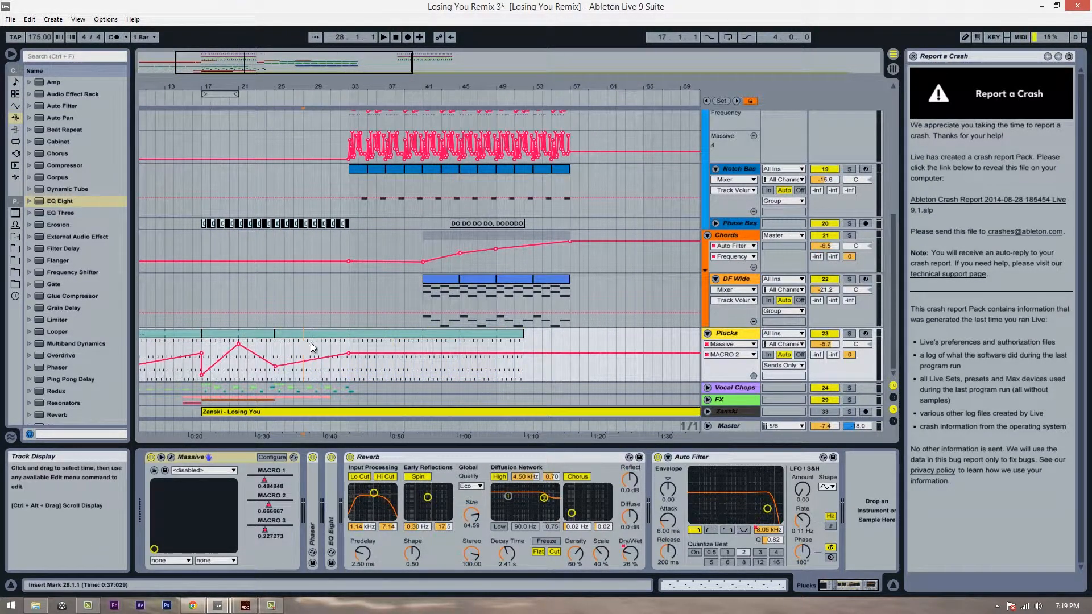
left_click(276, 349)
key("space")
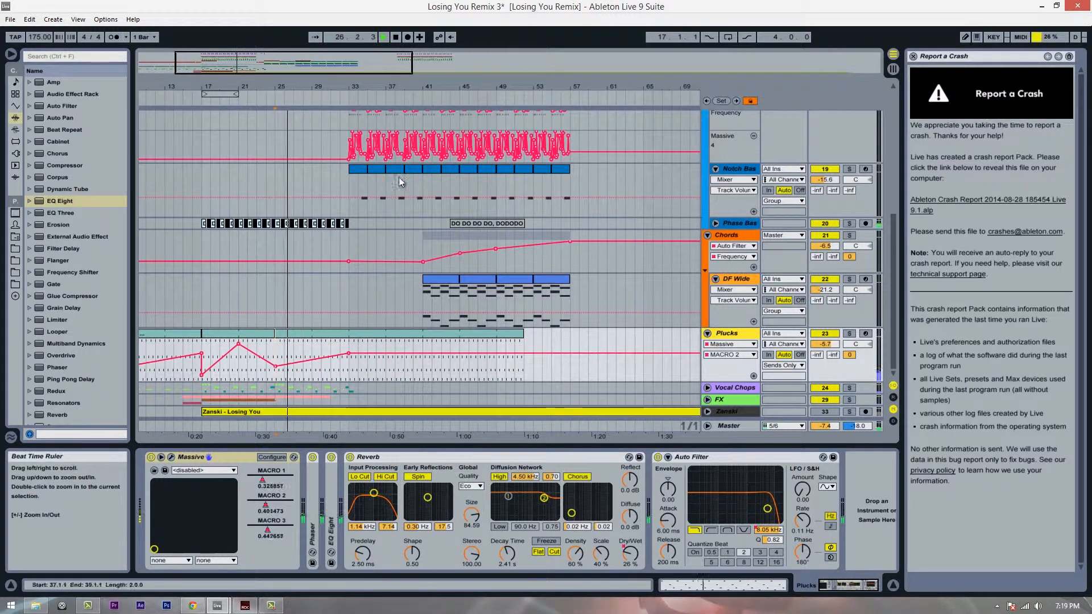
scroll(453, 258, "up", 2)
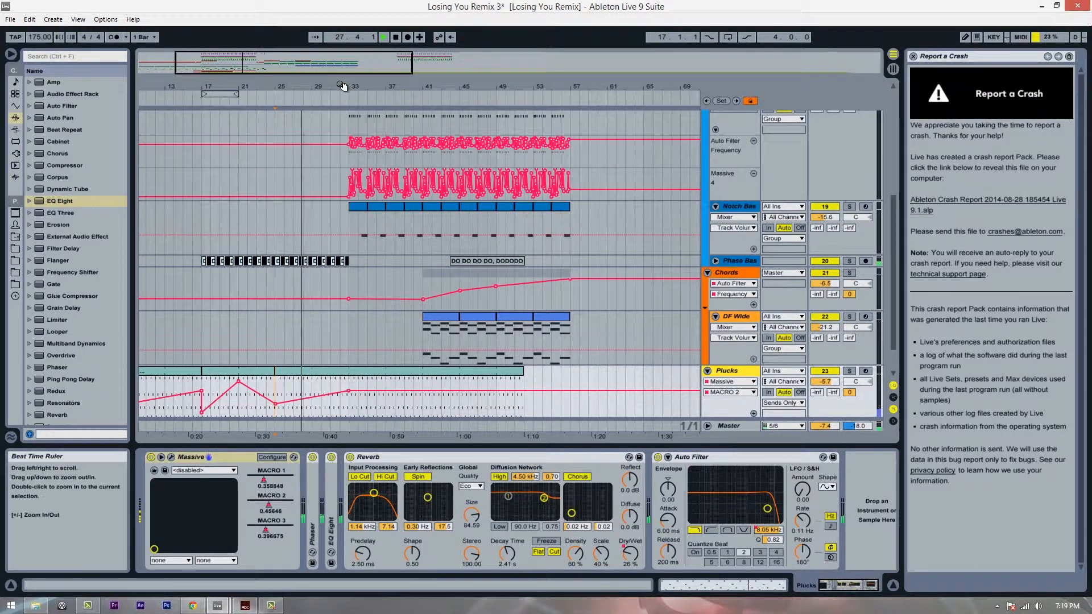
left_click_drag(343, 86, 428, 86)
scroll(358, 258, "down", 2)
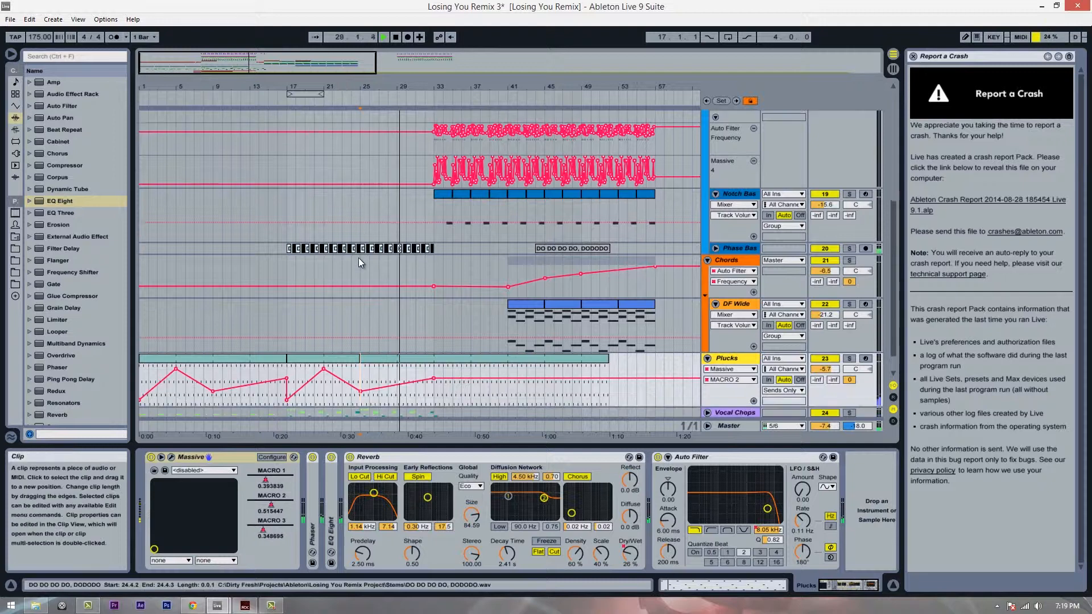
left_click(358, 261)
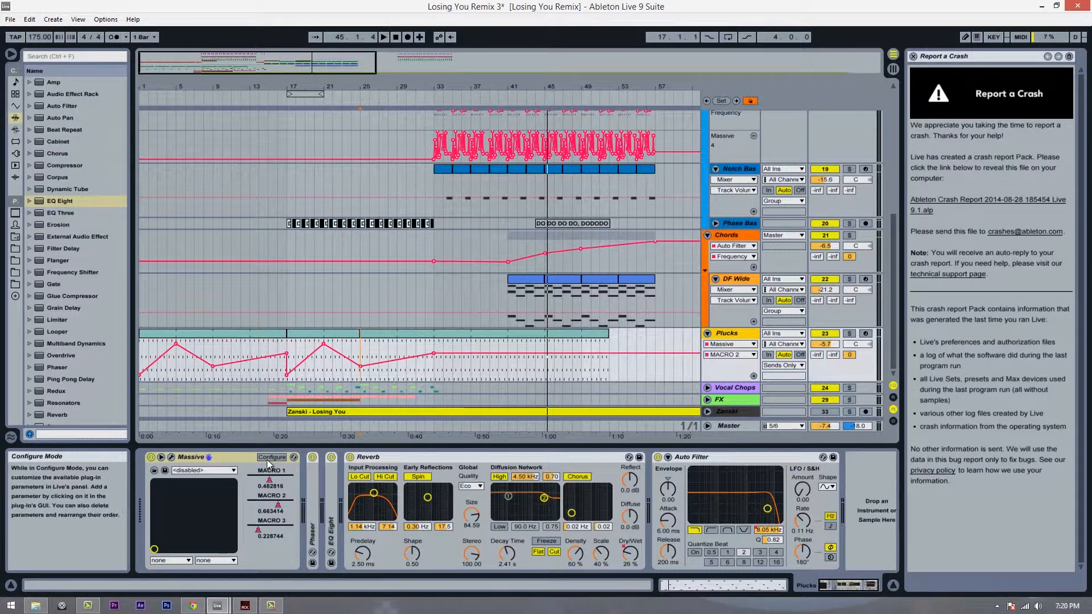
Step: Add a Plucks MACRO 1 automation breakpoint at bar 52 at about 0.17, making the envelope fall from bar 33
left_click_drag(431, 86, 432, 118)
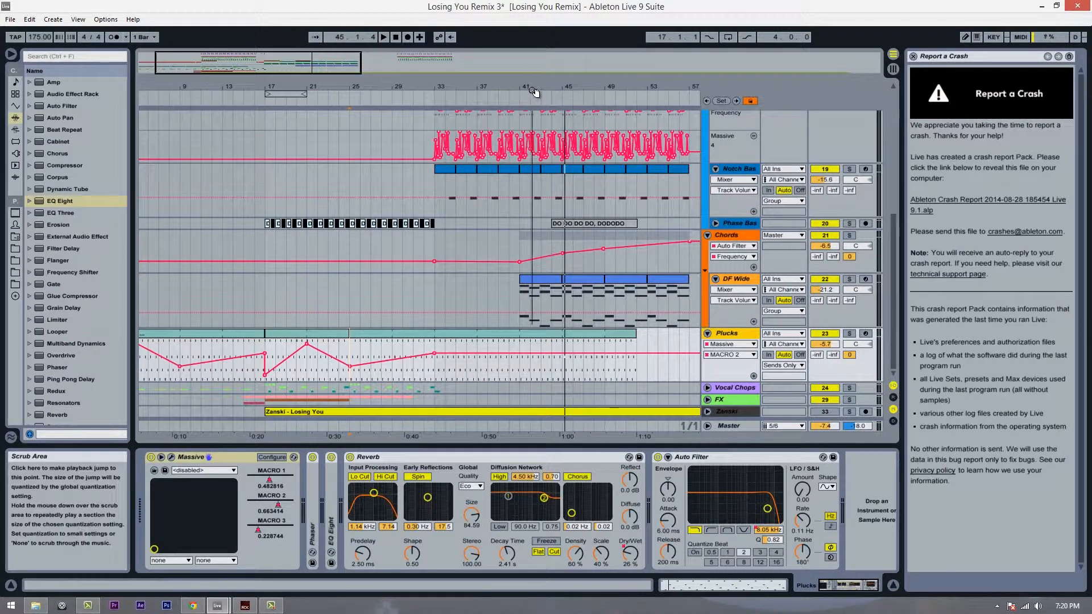
left_click_drag(531, 97, 440, 93)
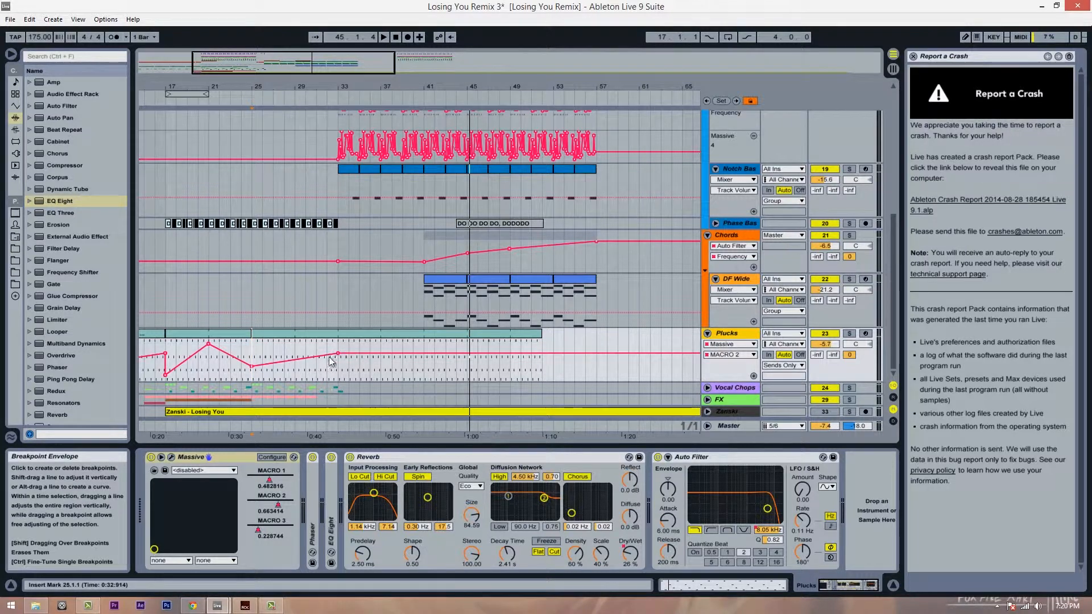
left_click(271, 484)
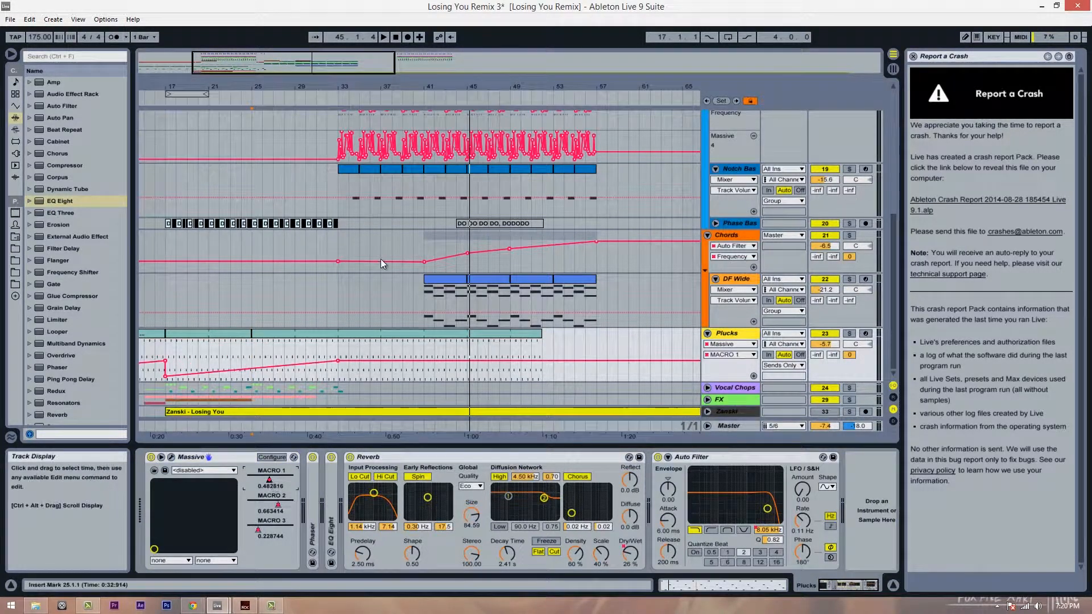
left_click_drag(228, 90, 327, 85)
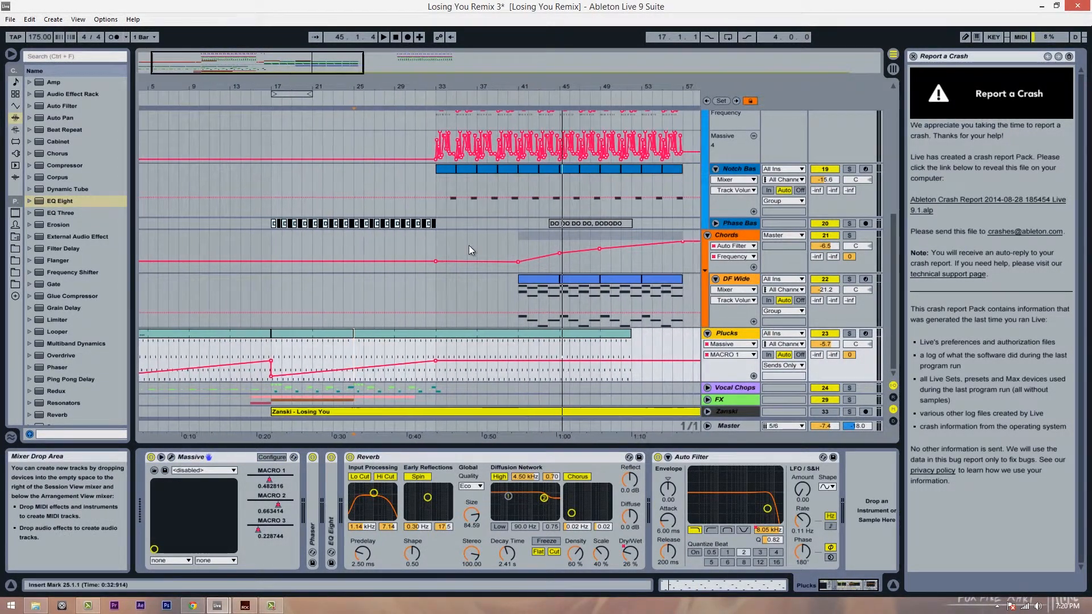
left_click_drag(478, 361, 631, 374)
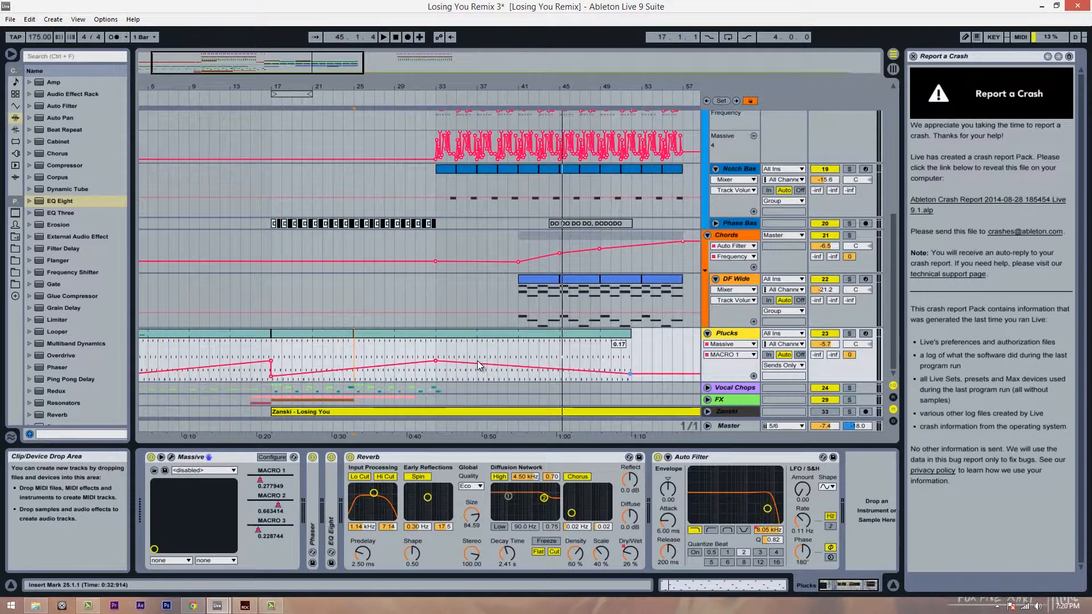
Step: Shape the Plucks MACRO 2 automation to dip between bars 42 and 43, rising to a breakpoint at bar 52
left_click_drag(569, 86, 439, 86)
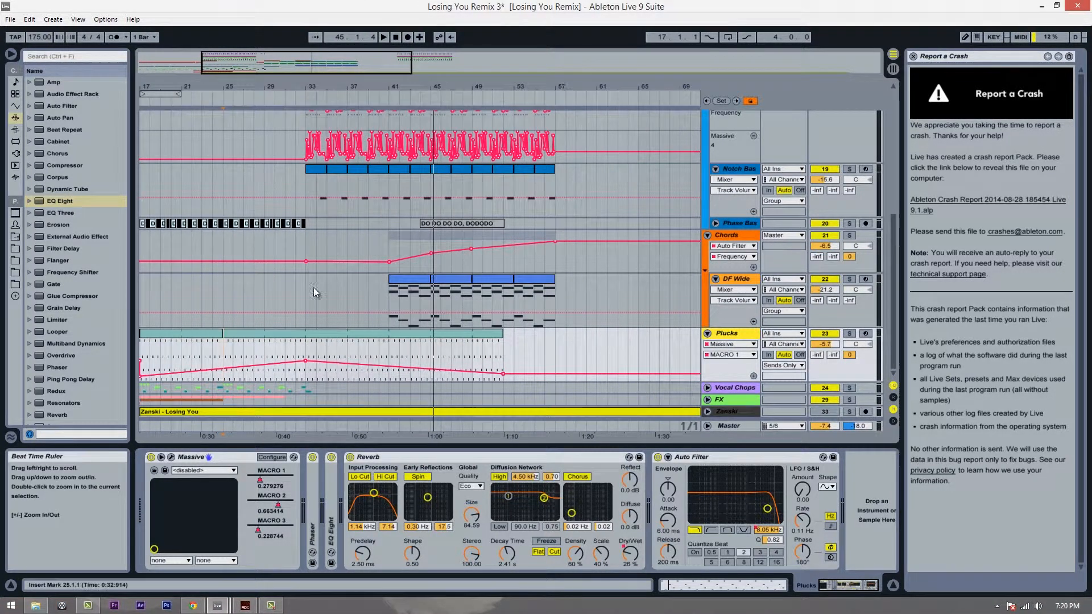
left_click(279, 505)
left_click_drag(322, 356, 503, 355)
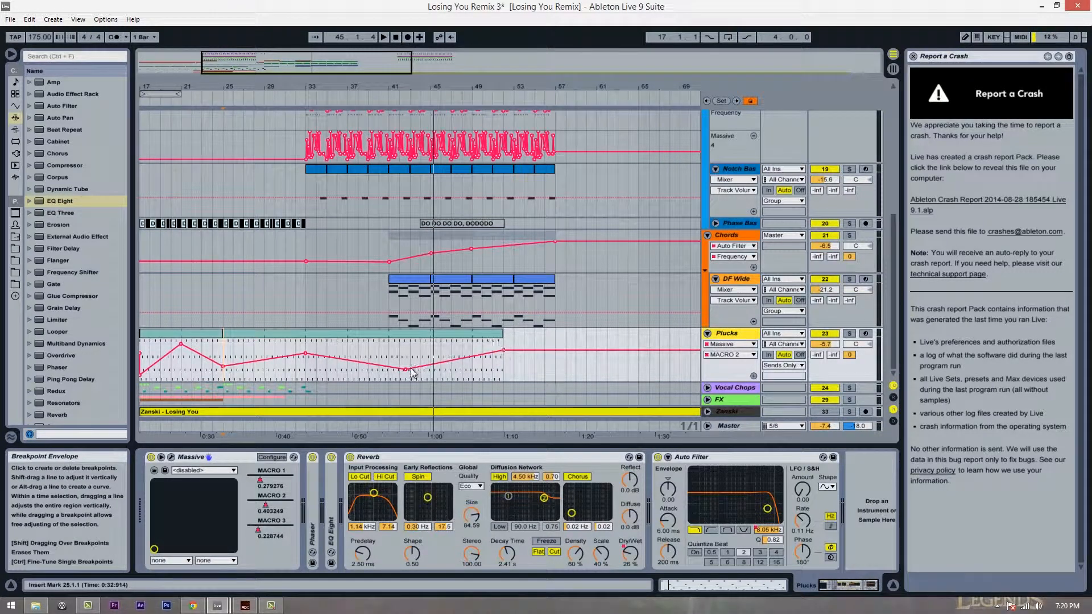
left_click_drag(405, 370, 409, 372)
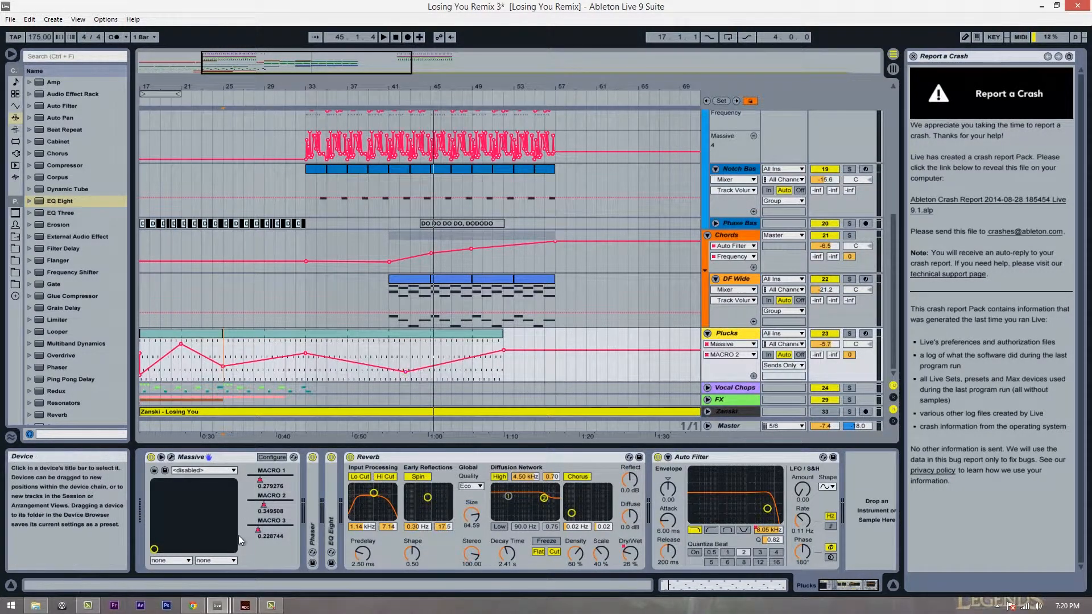
Step: Add Plucks MACRO 3 automation breakpoints at bars 42 and 52, forming a peak of about 0.56 at bar 42
left_click(256, 532)
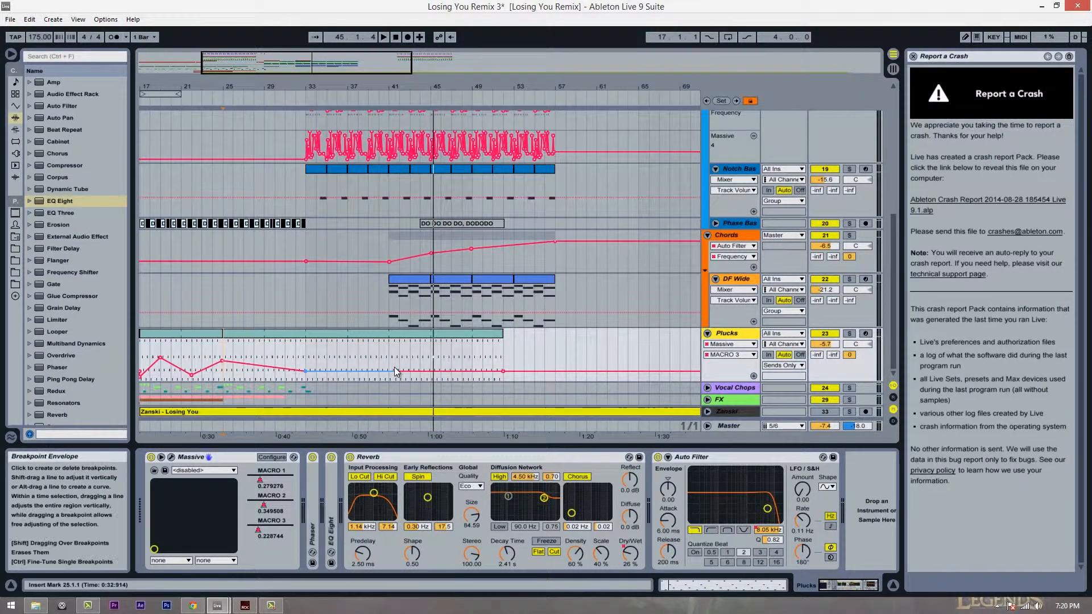
mouse_move(398, 370)
left_mouse_down()
mouse_move(414, 348)
mouse_move(403, 355)
left_mouse_up()
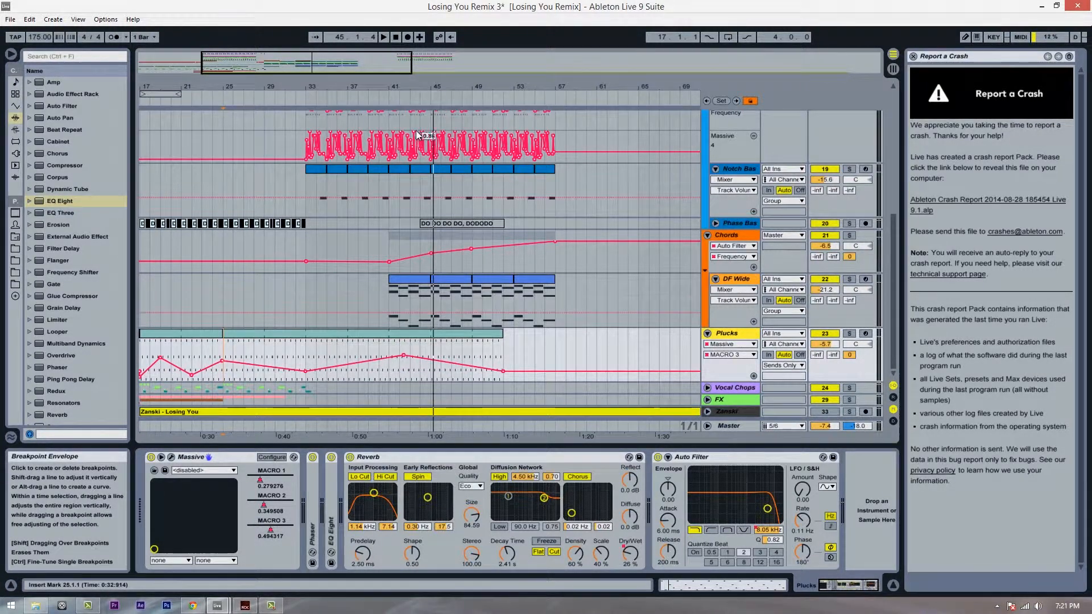
mouse_move(419, 85)
left_mouse_down()
mouse_move(416, 96)
mouse_move(474, 91)
mouse_move(420, 83)
left_mouse_up()
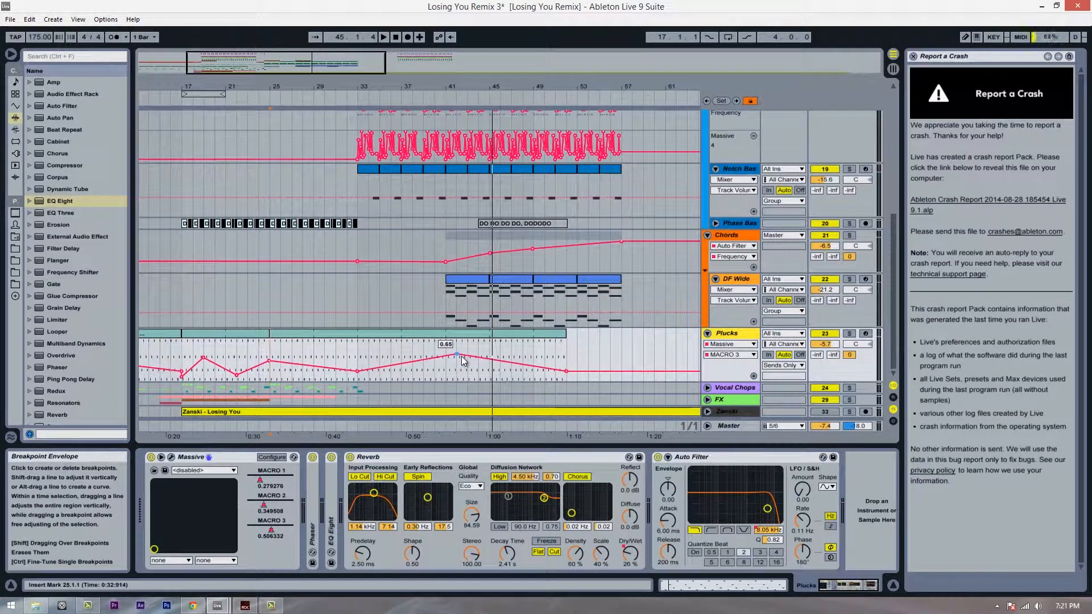
left_click_drag(462, 356, 458, 357)
Step: Place the insert marker at bar 33 and unfold the Phase Bass track
left_click(352, 350)
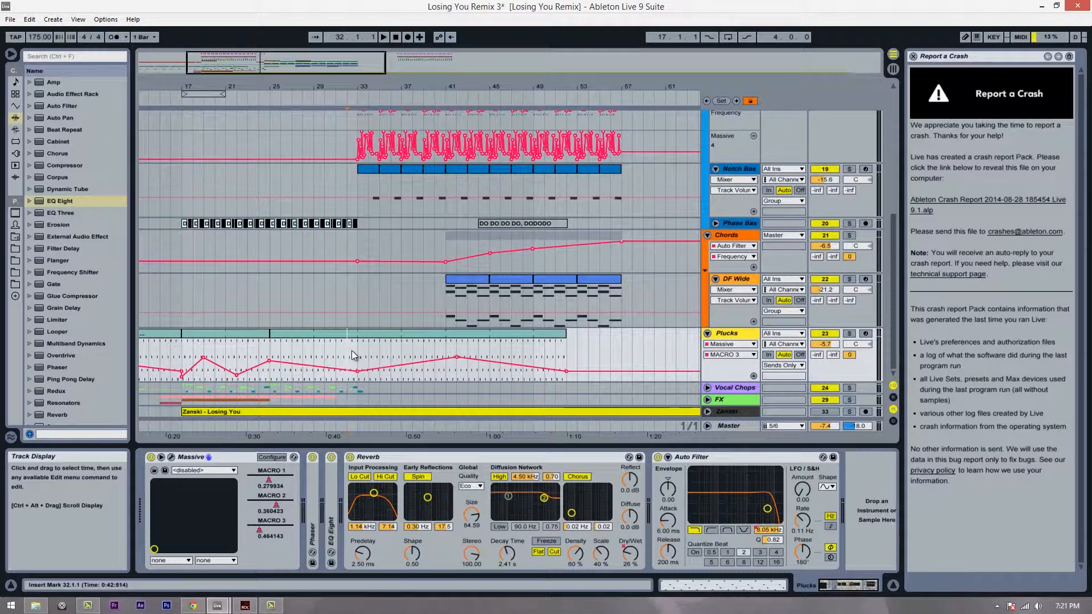
left_click_drag(482, 90, 483, 91)
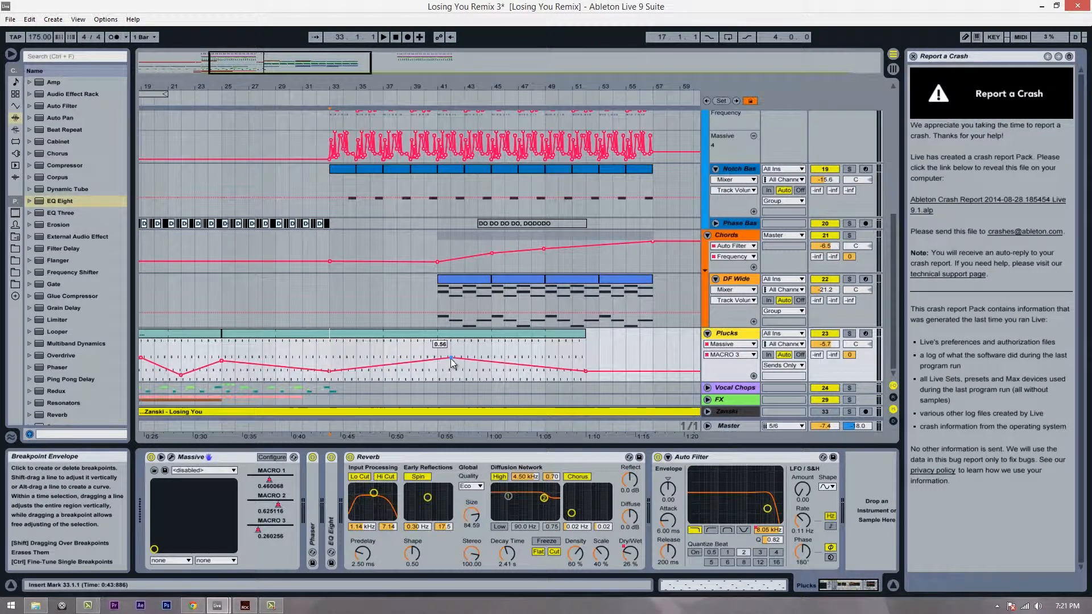
scroll(322, 322, "up", 2)
scroll(323, 319, "up", 2)
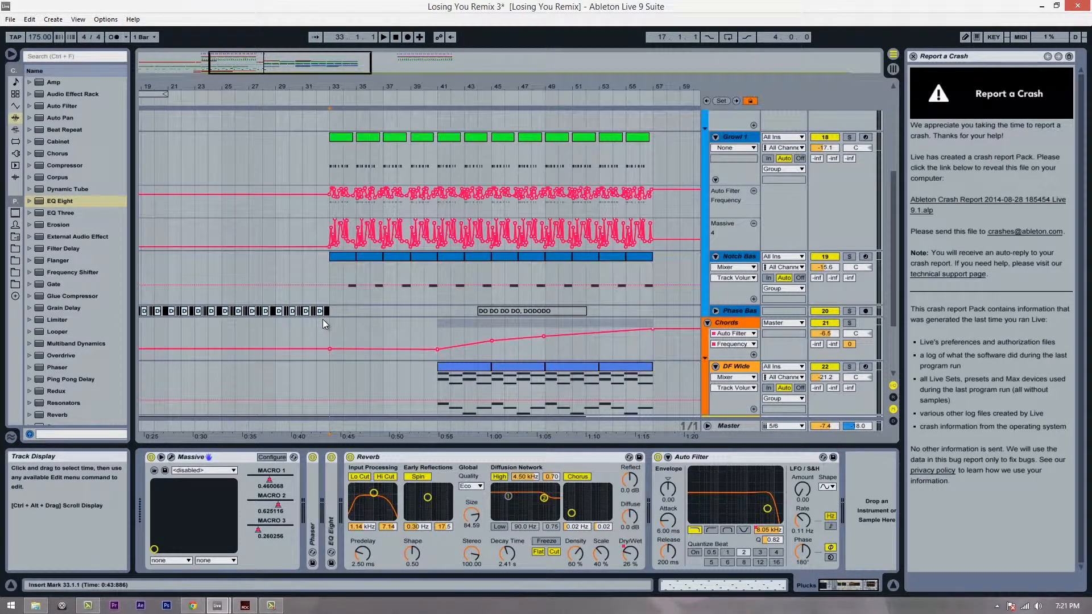
scroll(323, 319, "down", 4)
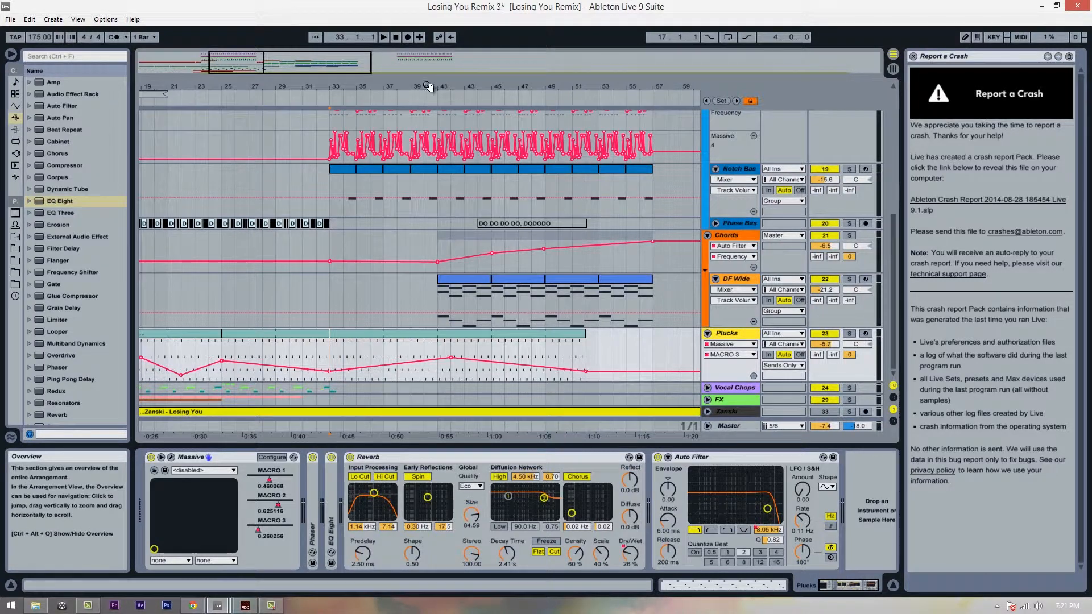
left_click_drag(430, 88, 499, 91)
left_click(715, 222)
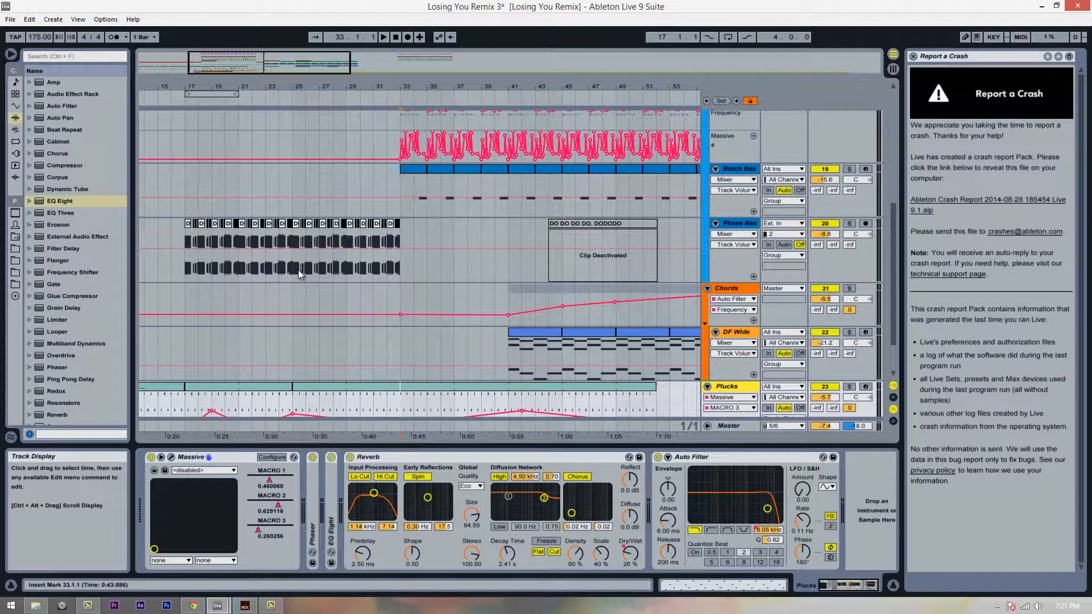
Step: Examine the Phase Bass audio clips between bars 25 and 33
left_click_drag(292, 274, 402, 273)
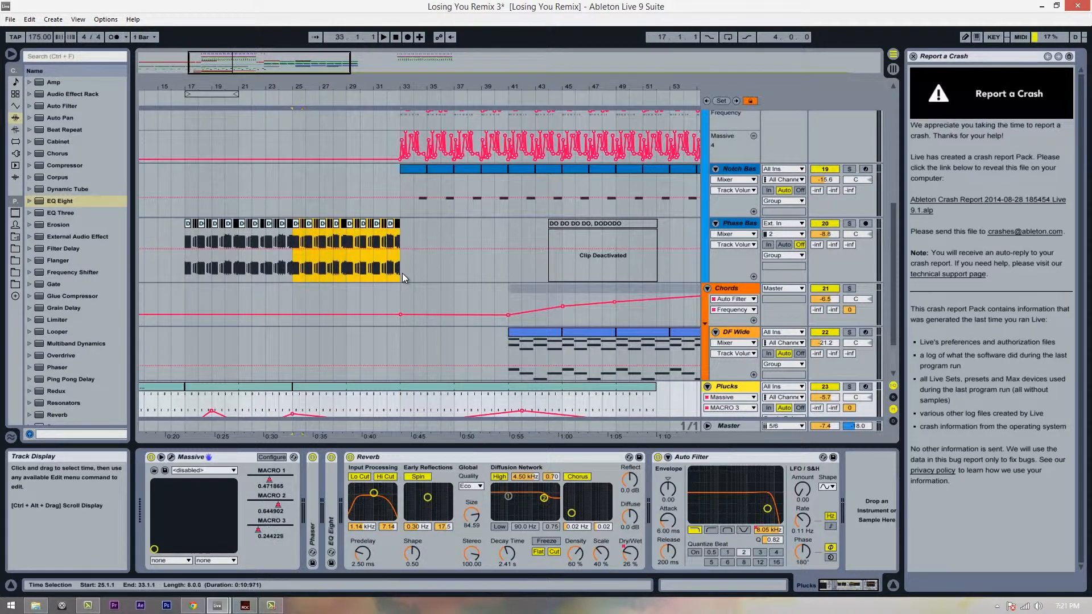
left_click(265, 276)
left_click(294, 272)
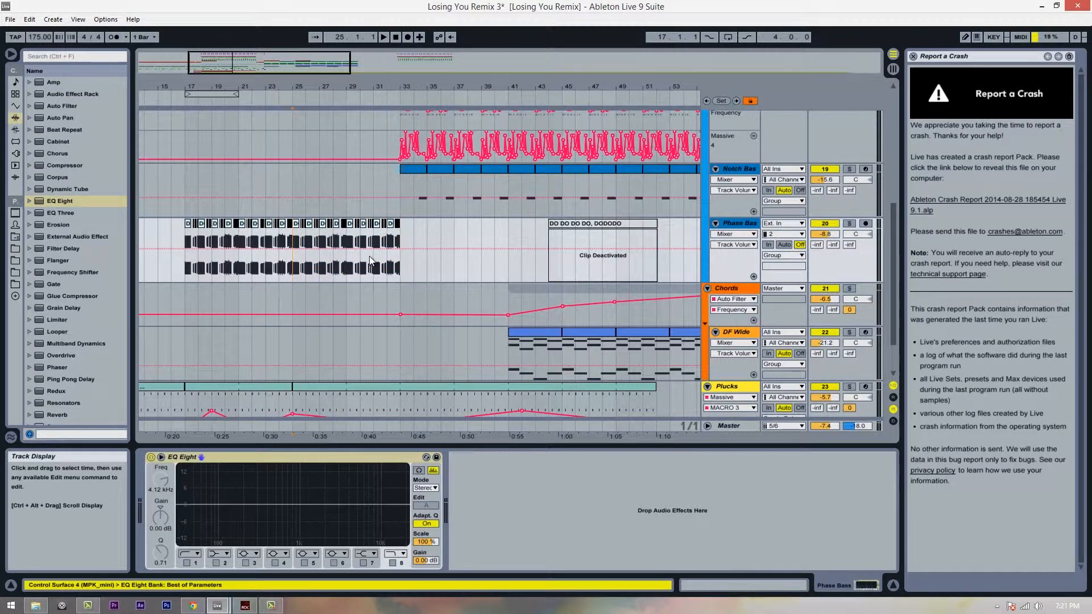
scroll(407, 270, "down", 2)
scroll(407, 267, "up", 2)
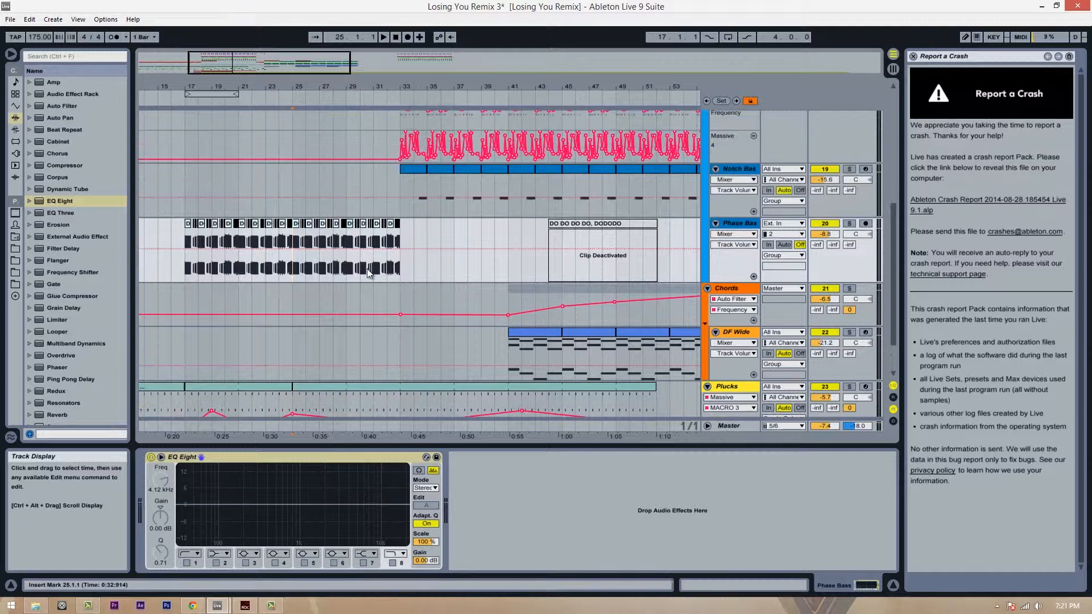
left_click(367, 268)
Step: Extend the Plucks clip that starts at bar 25 so it ends at bar 57
scroll(446, 280, "down", 2)
left_click_drag(422, 85, 417, 96)
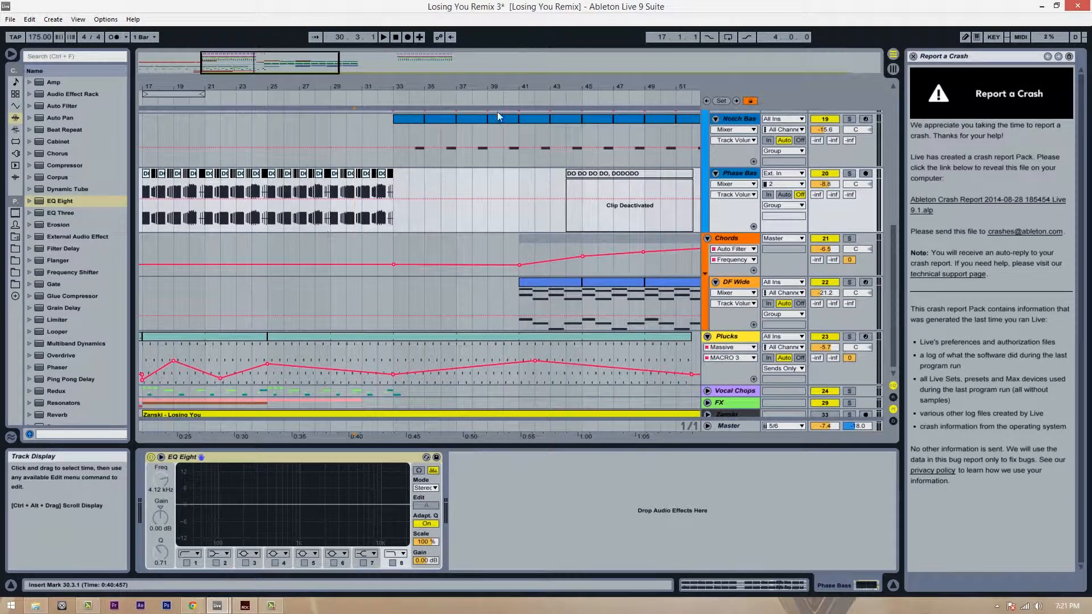
left_click_drag(423, 88, 388, 85)
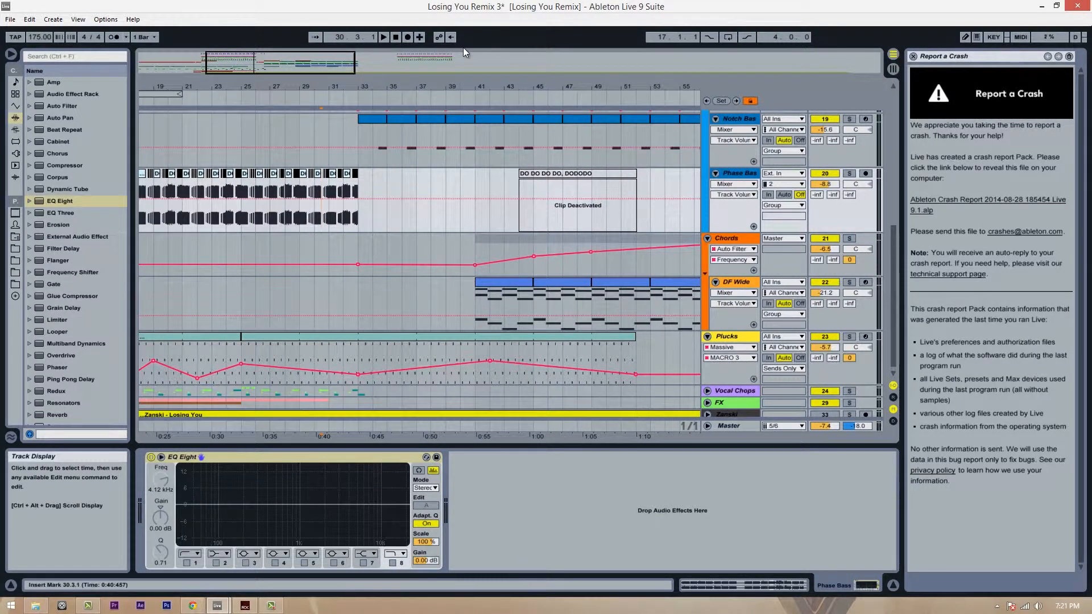
left_click_drag(540, 84, 543, 80)
left_click_drag(548, 338, 630, 344)
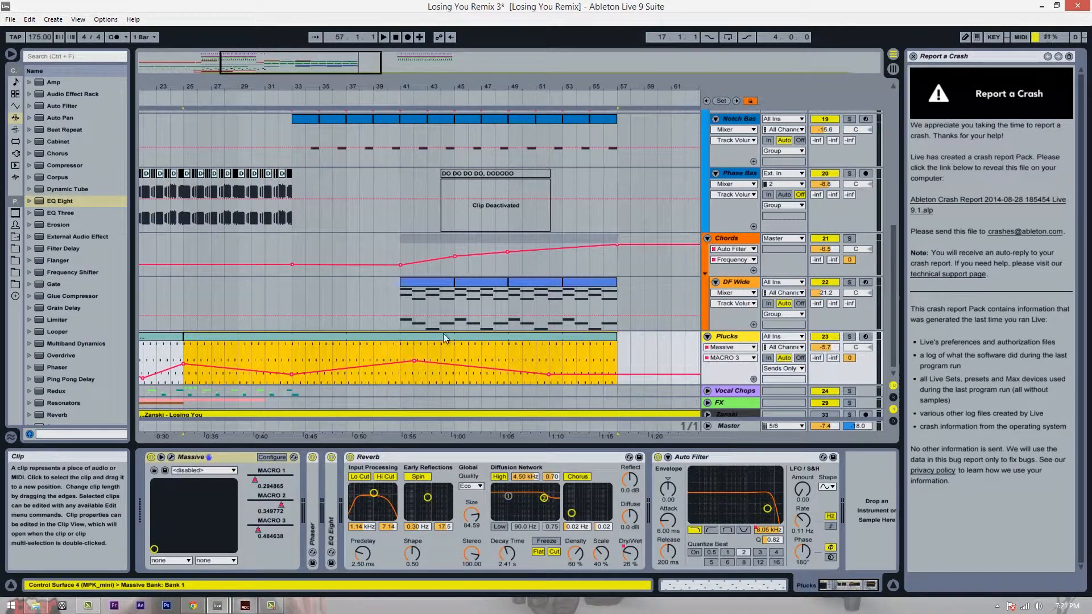
Step: Play from bar 29 and raise the Plucks MACRO 3 breakpoint at bar 42 to about 0.71
left_click(266, 355)
left_click(239, 357)
key("space")
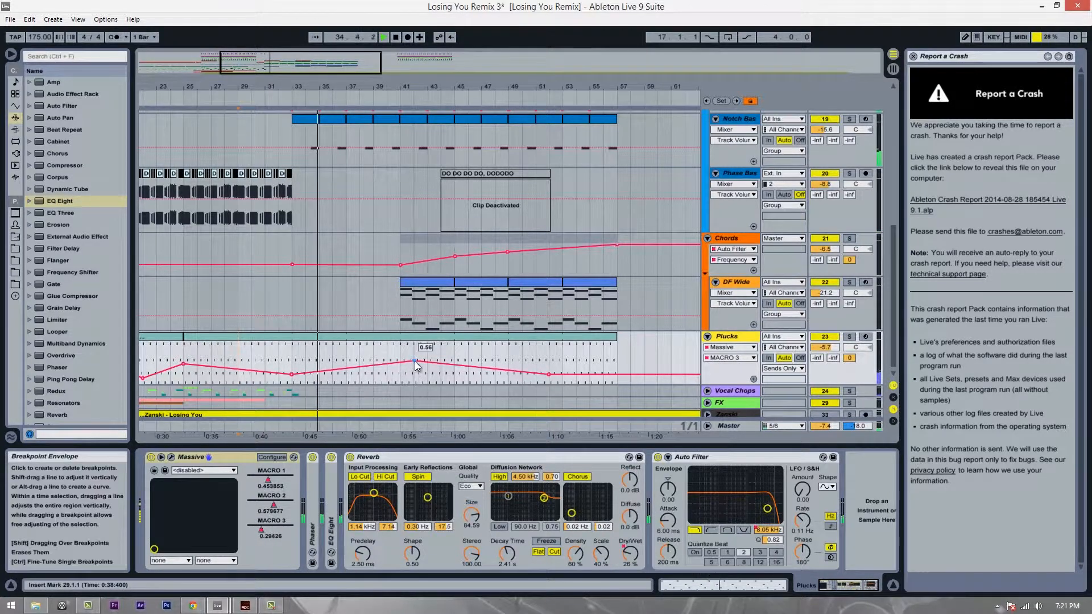
left_click_drag(414, 361, 415, 356)
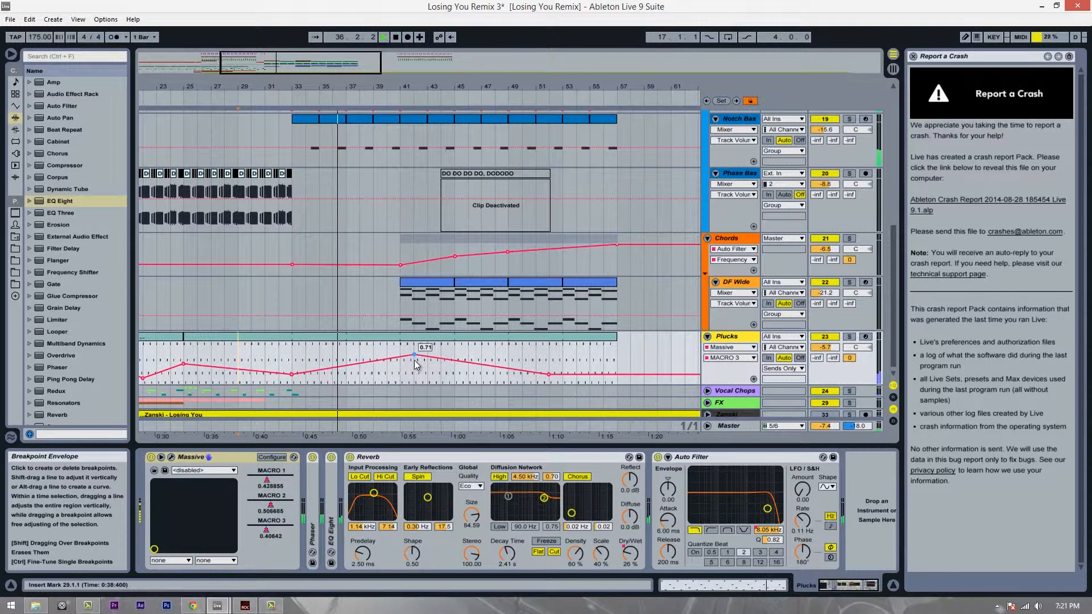
Step: Raise the last Plucks MACRO 1 breakpoint slightly and shift it to about bar 51
left_click(267, 485)
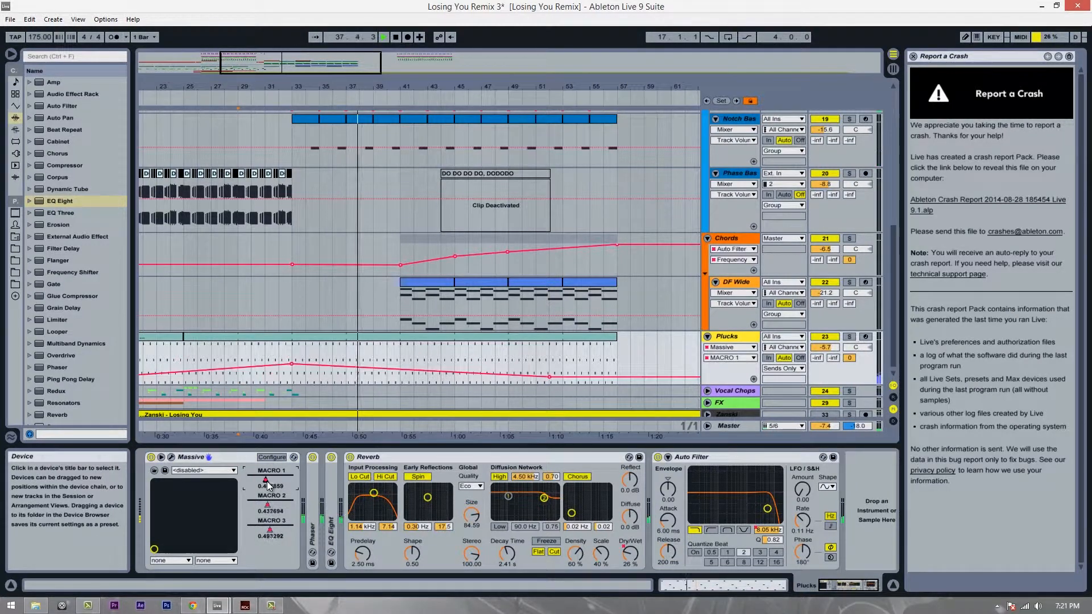
left_click_drag(468, 91, 482, 85)
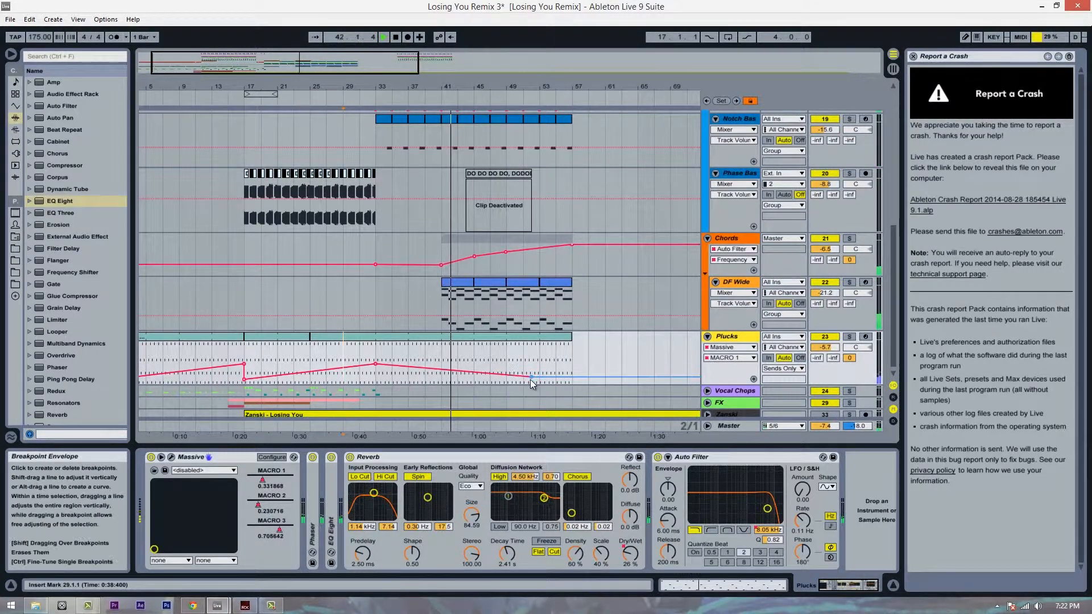
left_click_drag(533, 379, 531, 378)
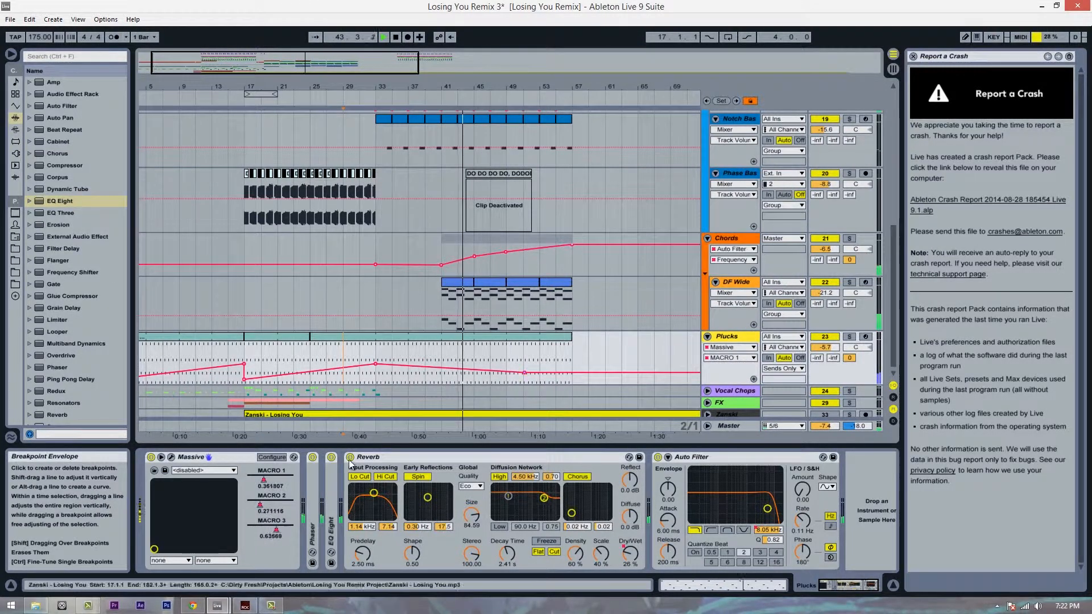
Step: Move the last Plucks MACRO 2 breakpoint from bar 52 to bar 57 and display the MACRO 3 automation
left_click(262, 503)
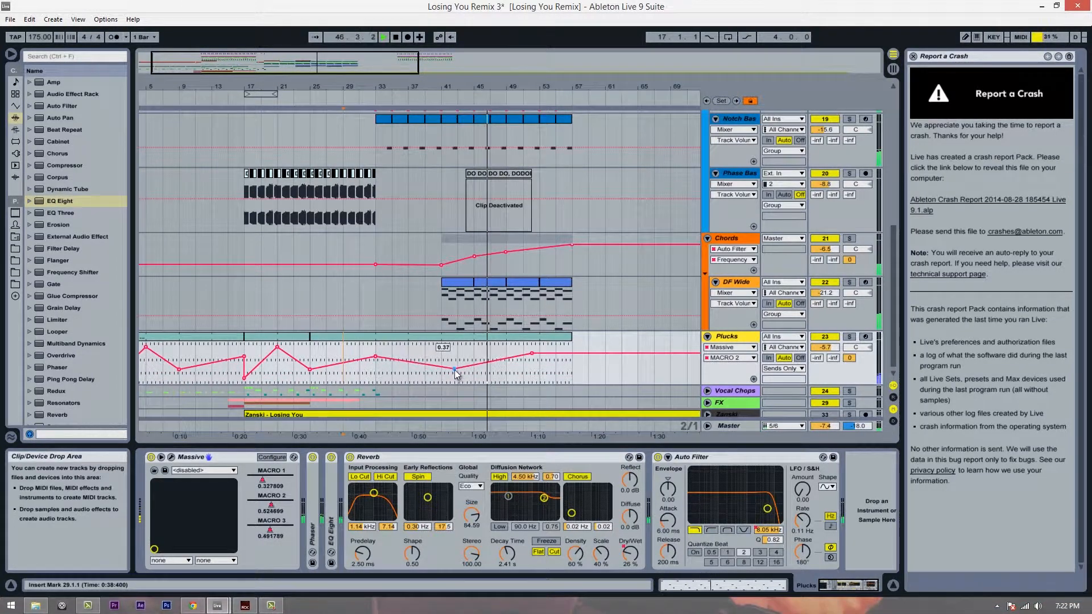
left_click(532, 355)
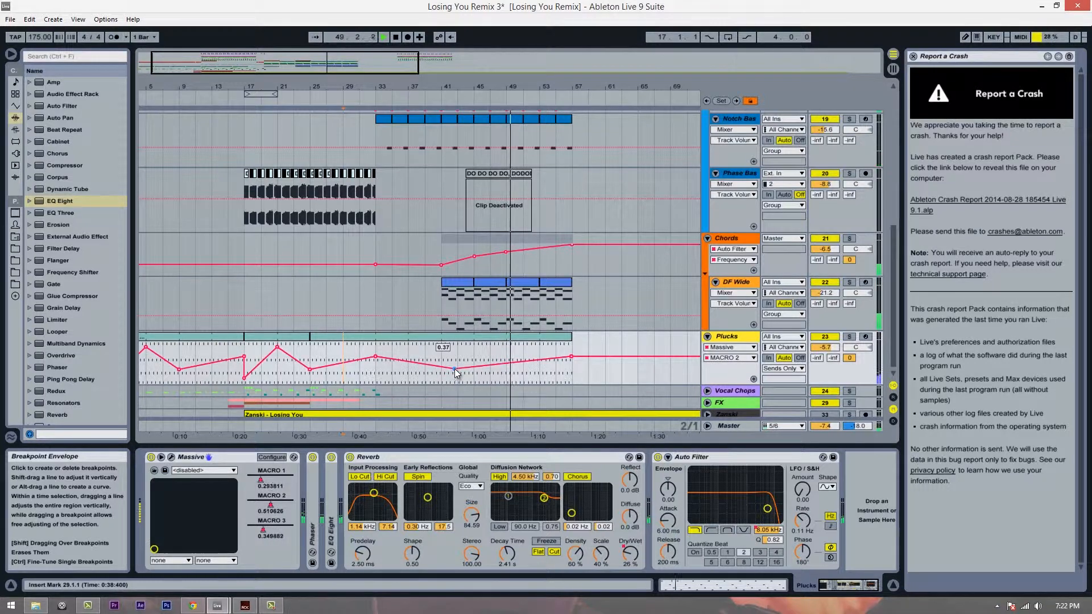
left_click(260, 534)
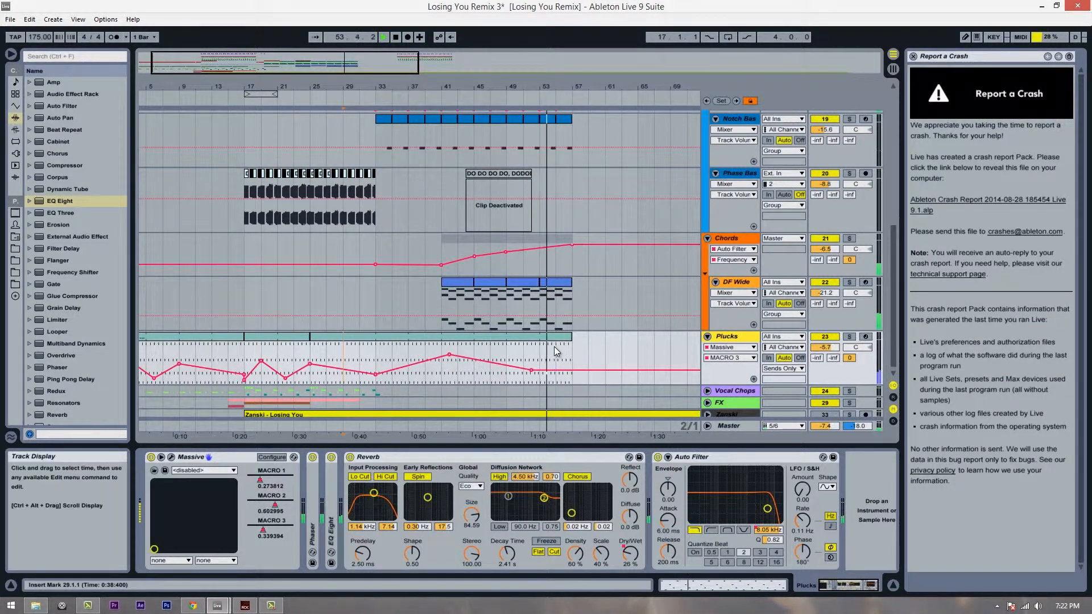
Step: Extend the end of the Plucks clip that starts at bar 25 to bar 65 and stop playback
left_click_drag(571, 336, 633, 336)
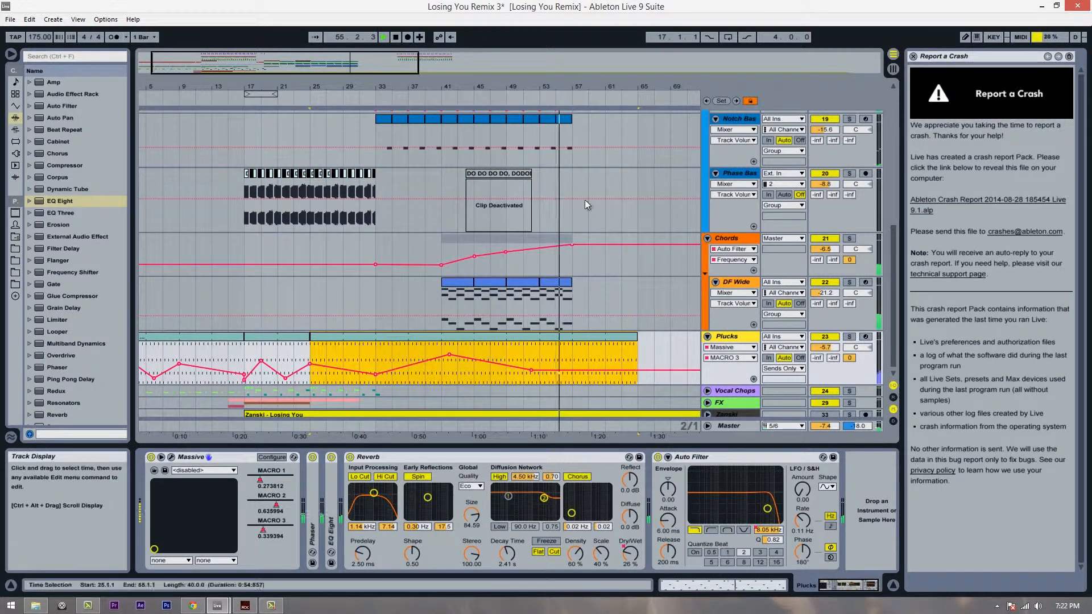
left_click_drag(646, 88, 503, 103)
scroll(455, 265, "up", 9)
key("space")
scroll(495, 329, "down", 7)
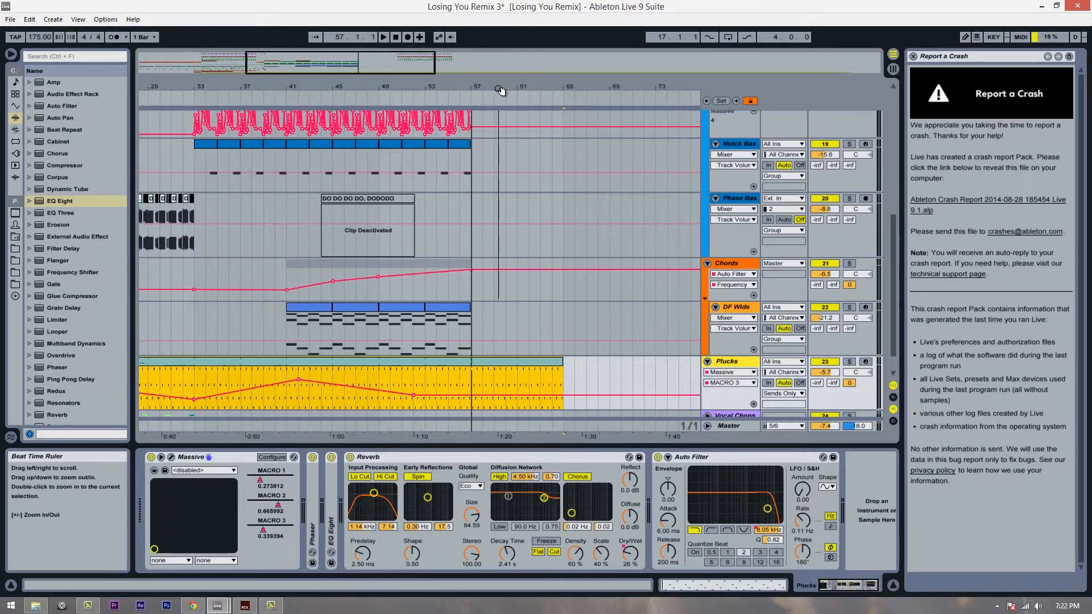
Step: Duplicate the last DF Wide chord clip so the copy fills bars 57 to 61
left_click(463, 327)
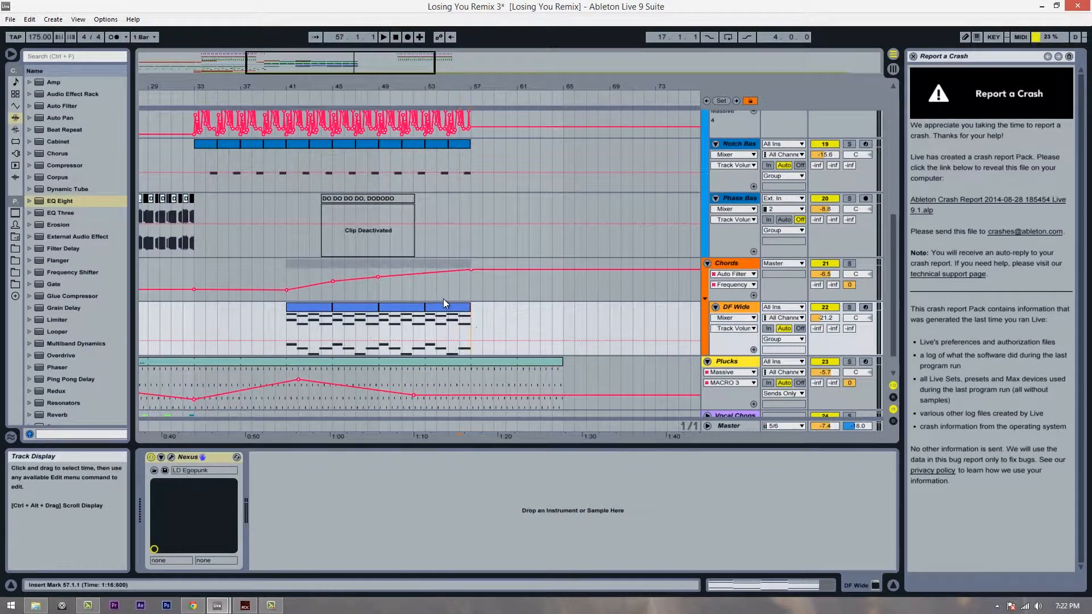
left_click_drag(443, 301, 488, 311)
scroll(485, 341, "up", 4)
scroll(472, 346, "down", 3)
Step: Play from bar 49 to hear how the basses and drums drop out at bar 57 over the continuing chords
left_click(402, 307)
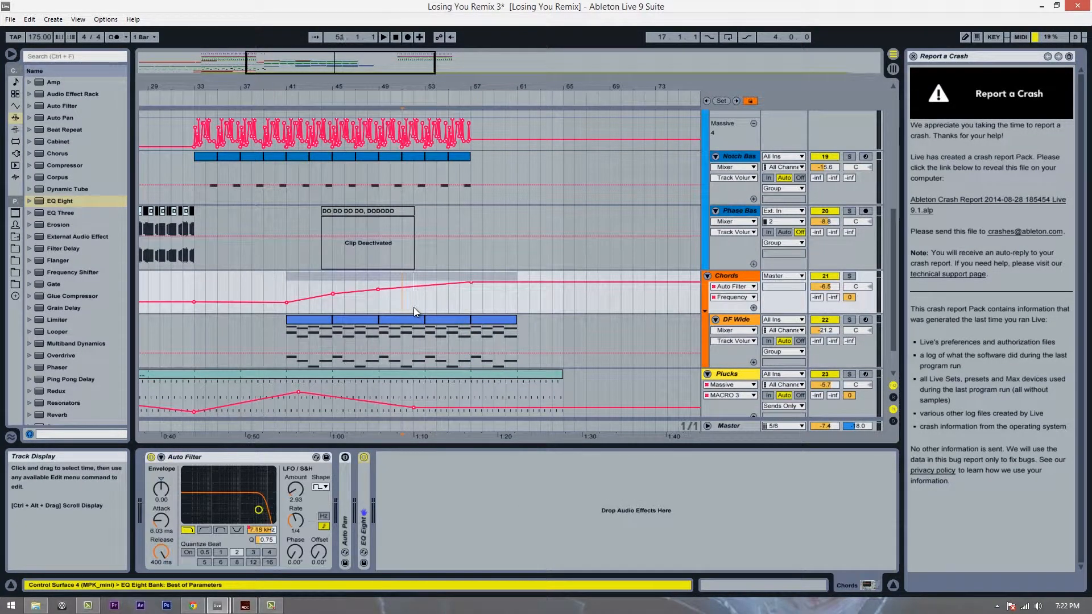
key("space")
left_click(355, 309)
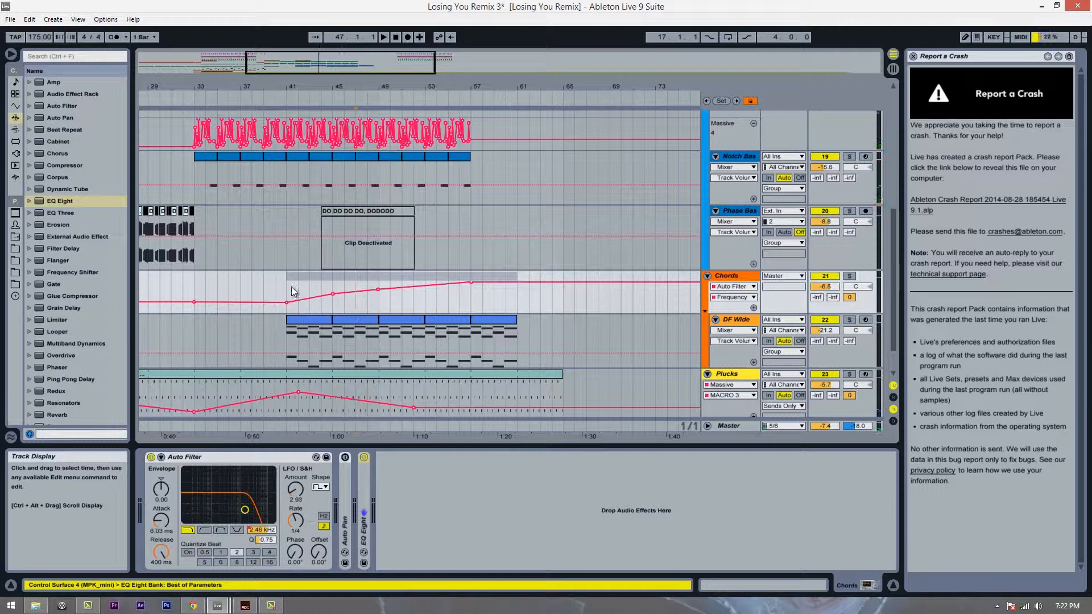
left_click(380, 306)
key("space")
scroll(475, 301, "up", 2)
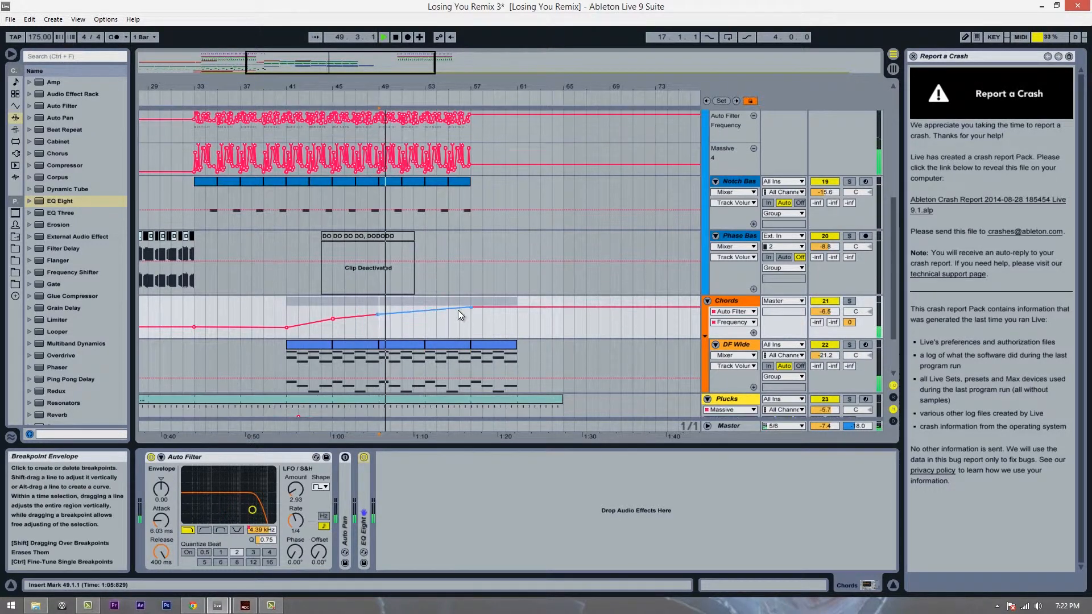
scroll(458, 310, "down", 1)
scroll(499, 306, "up", 4)
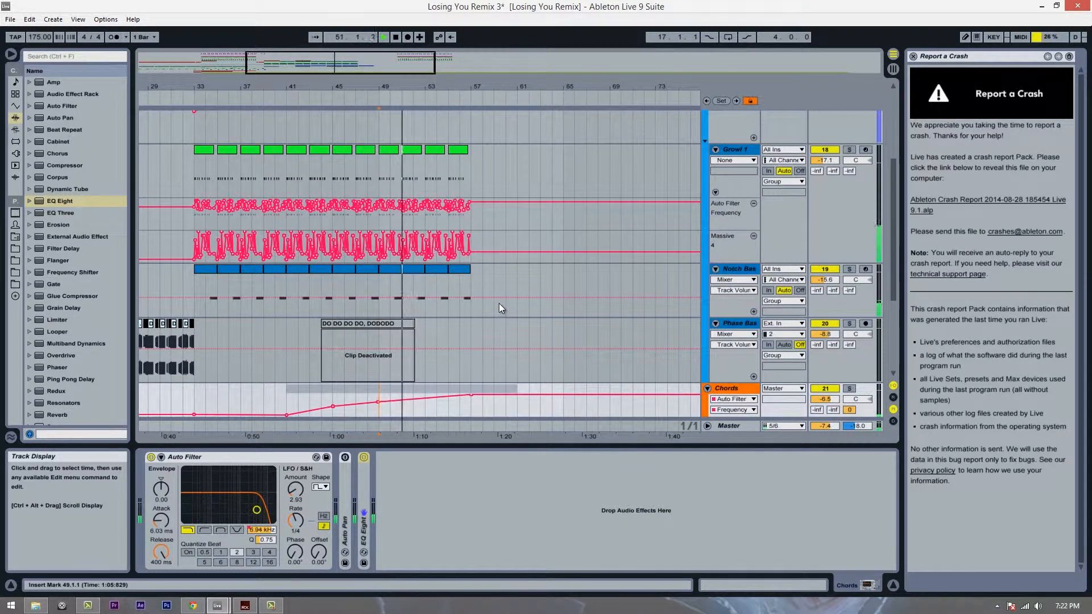
scroll(499, 302, "down", 1)
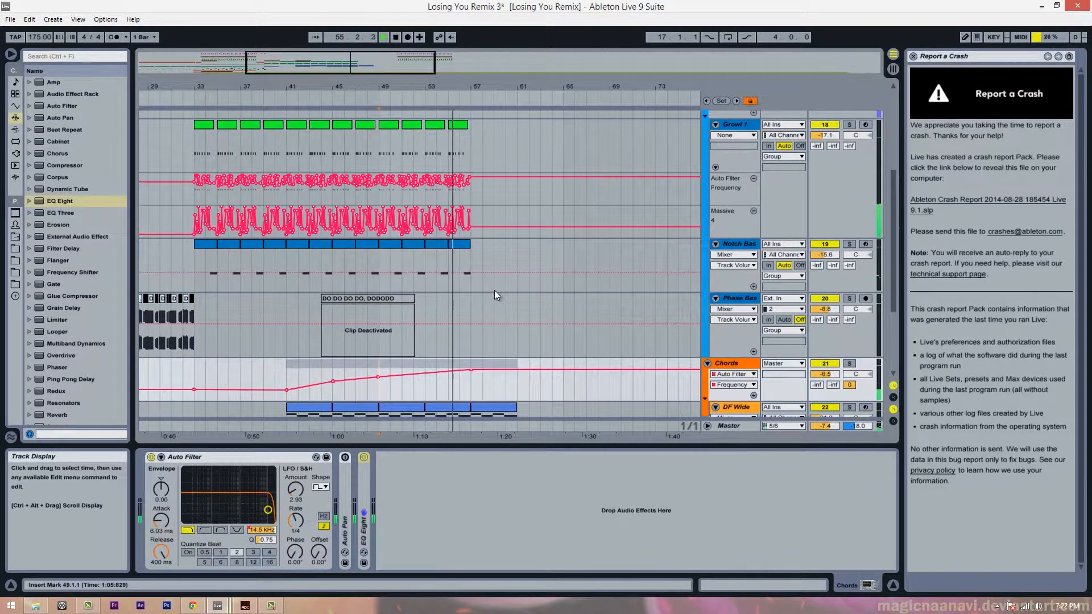
scroll(494, 291, "down", 3)
scroll(494, 290, "down", 3)
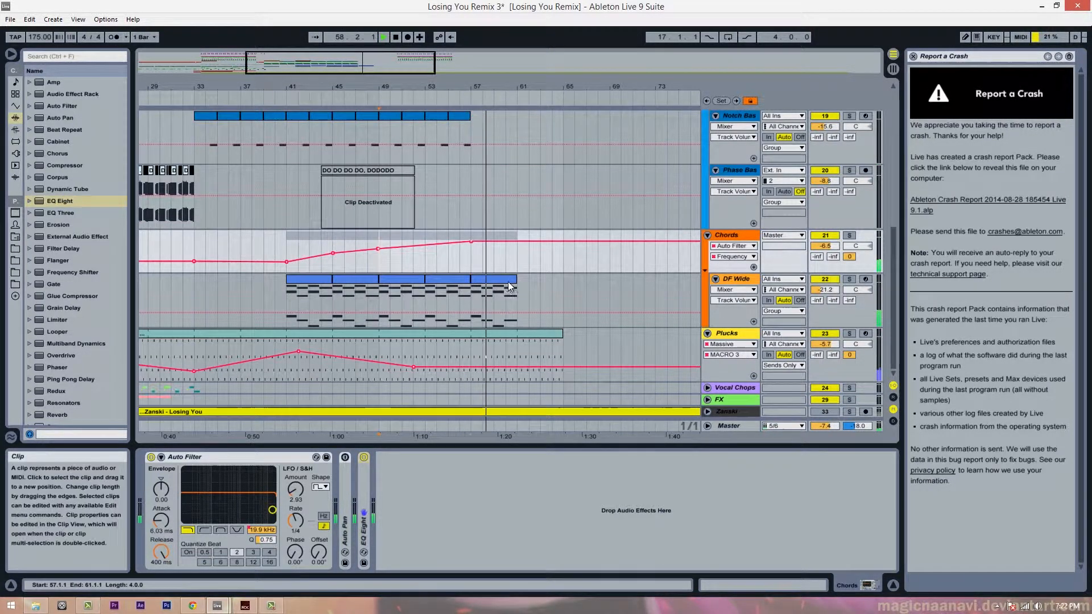
Step: Stop playback and duplicate the DF Wide chord clip at bar 57 so the copy fills bars 61 to 65
left_click(494, 290)
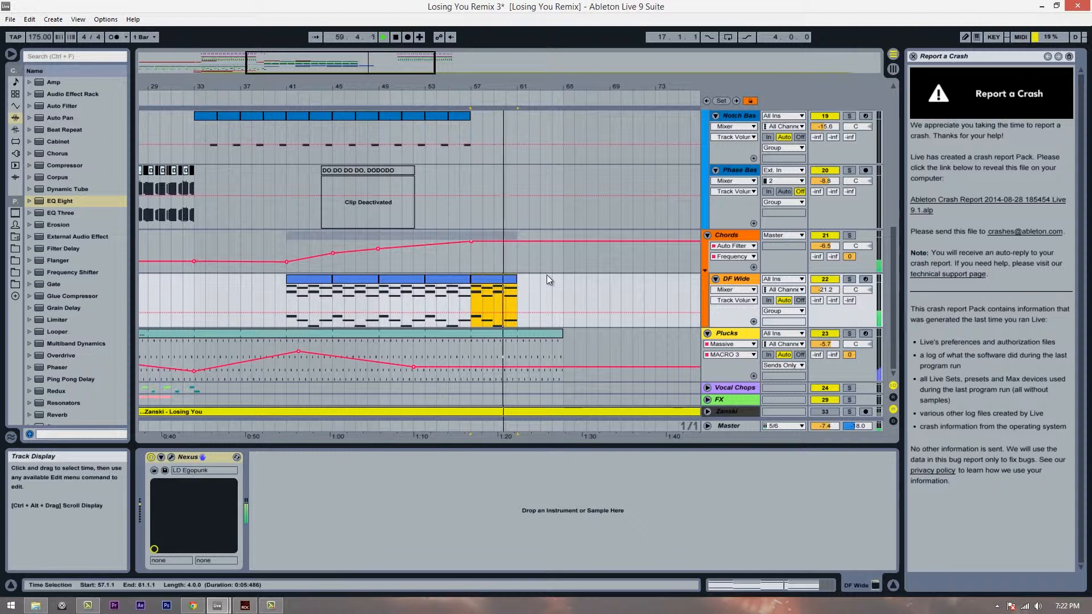
key("space")
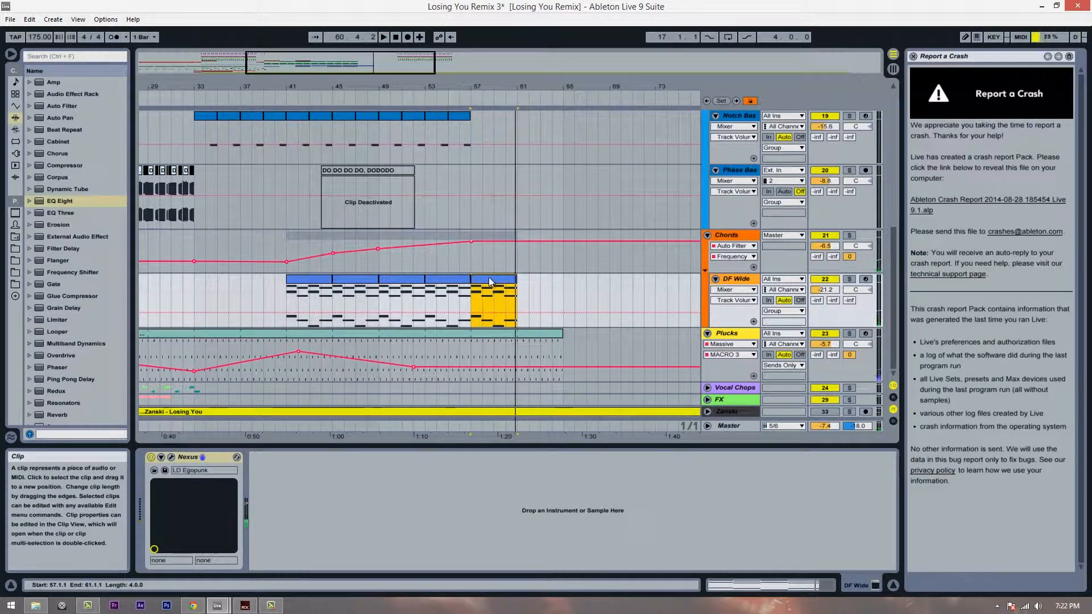
left_click_drag(491, 282, 535, 279)
left_click_drag(545, 85, 521, 100)
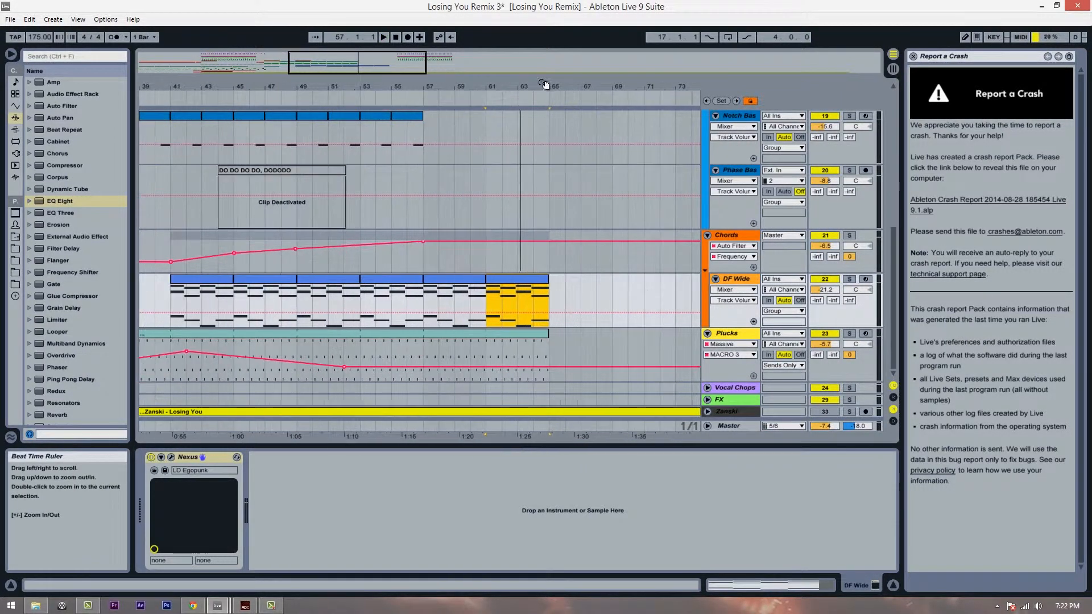
Step: Examine the DF Wide chord clips and the Chords filter automation between bars 45 and 65
scroll(545, 84, "up", 1)
left_click(429, 298)
left_click(428, 327)
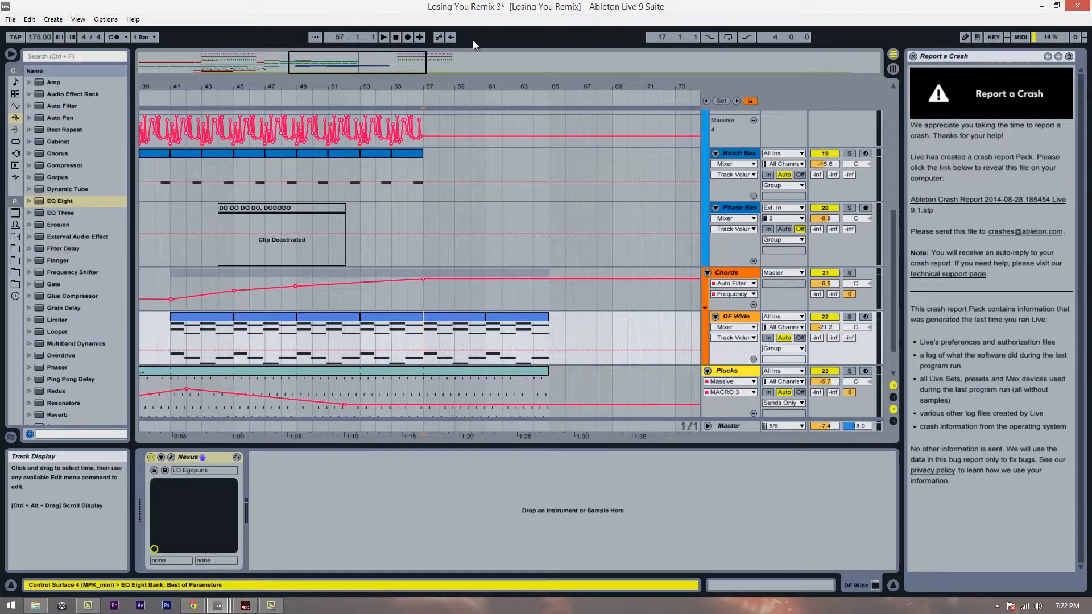
left_click_drag(453, 86, 503, 210)
left_click(424, 342)
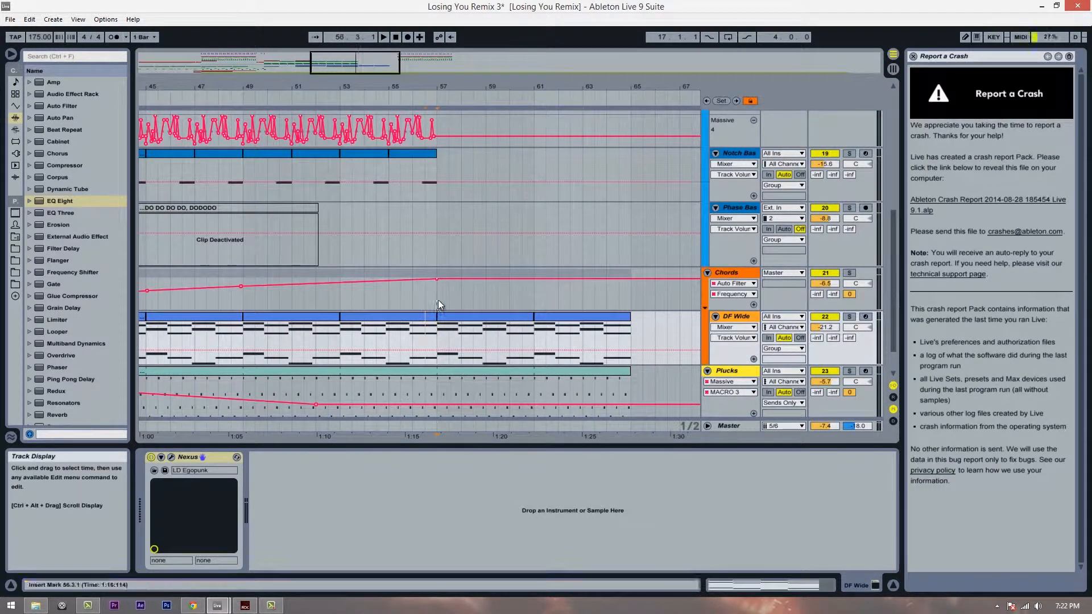
left_click(353, 300)
scroll(398, 302, "up", 2)
scroll(512, 295, "down", 2)
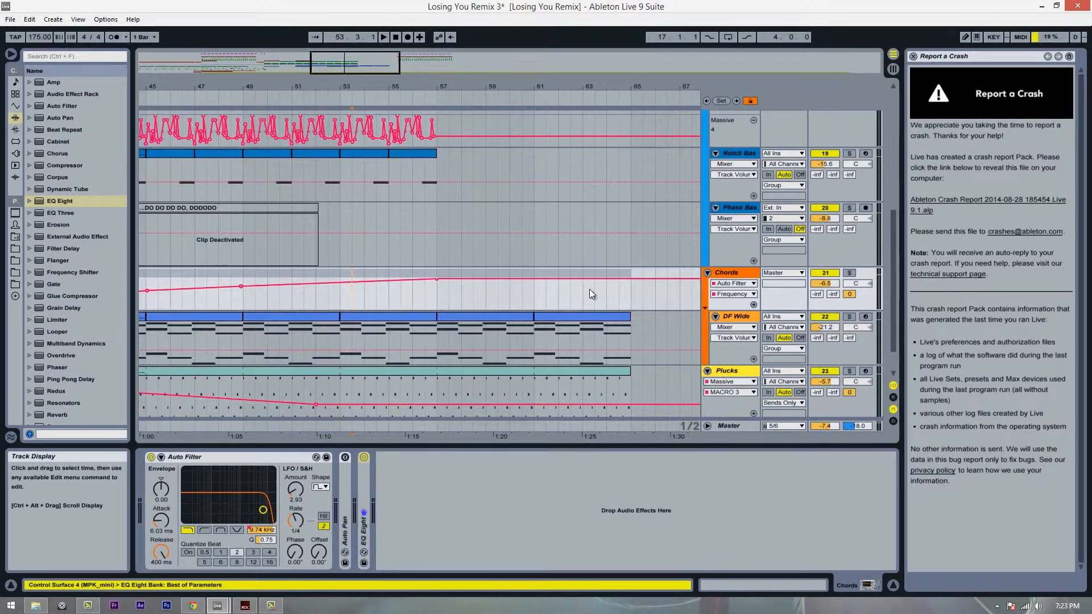
scroll(512, 290, "down", 1)
left_click(459, 293)
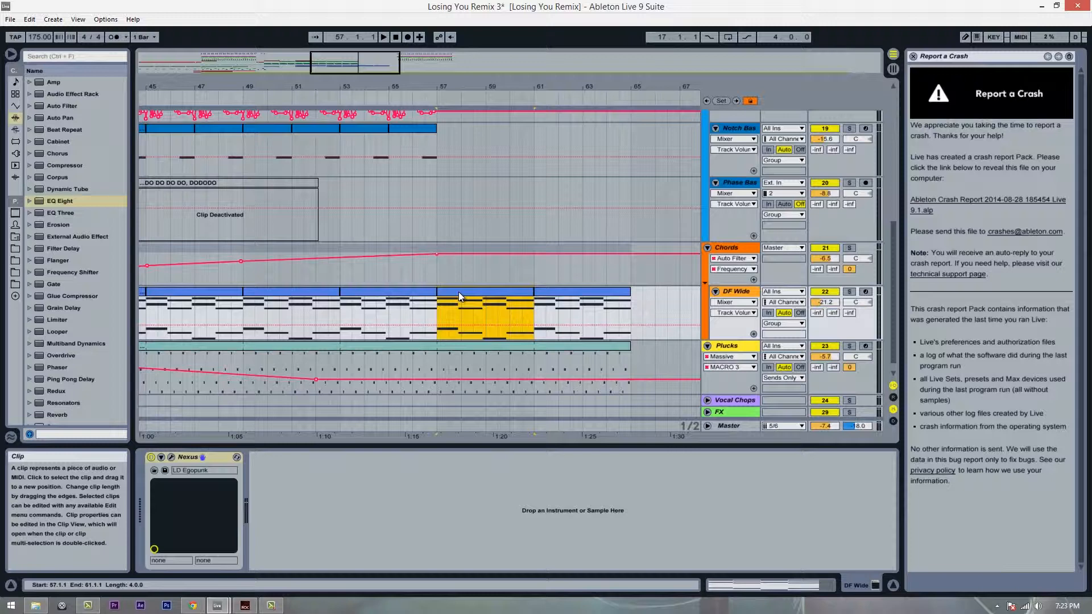
left_click(343, 279)
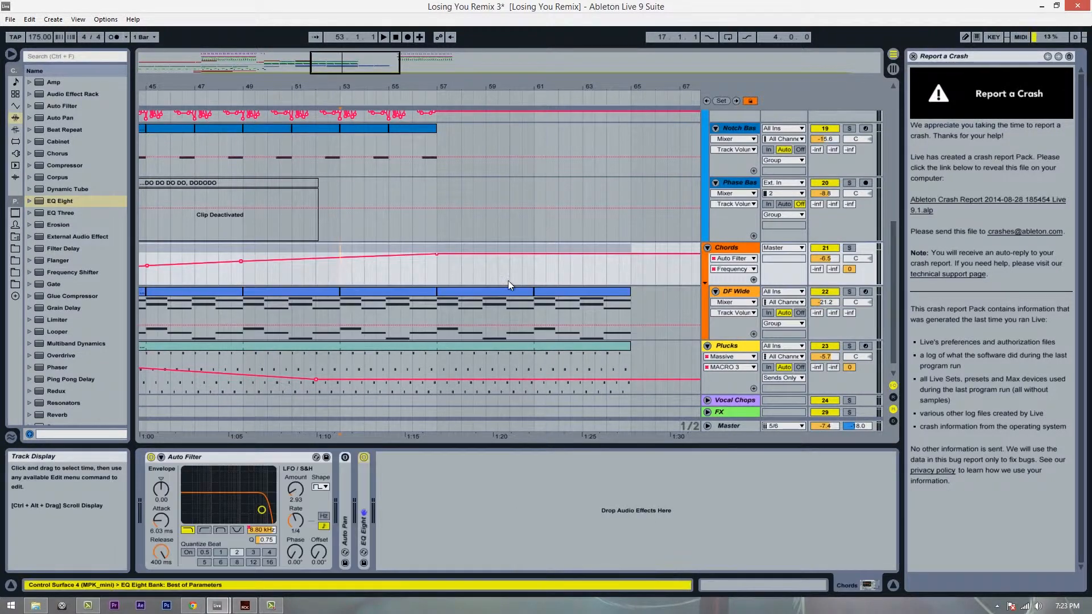
left_click(339, 310)
left_click(239, 292)
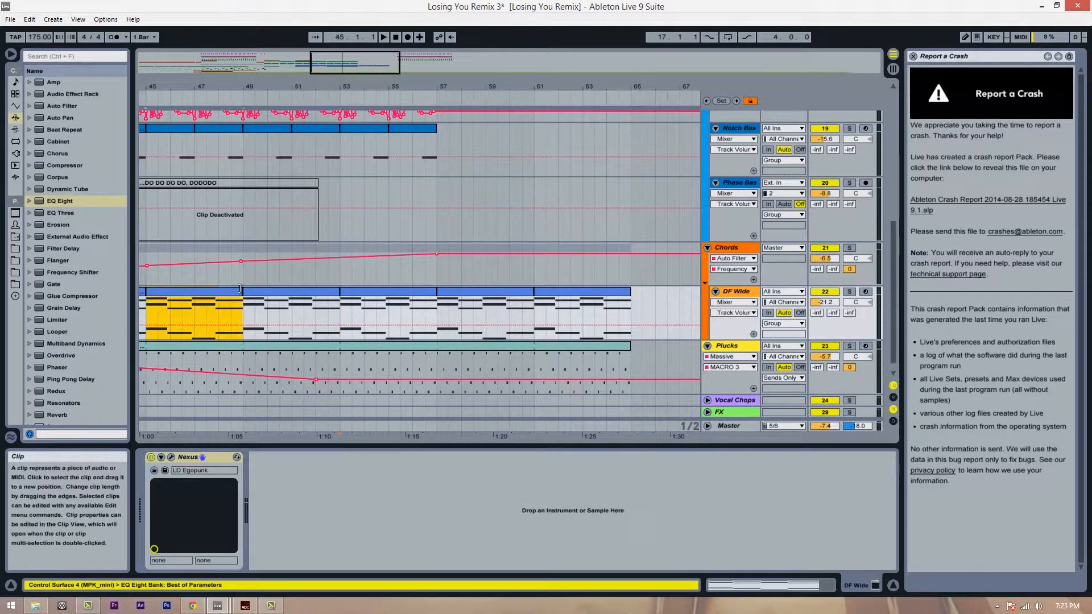
left_click(247, 283)
left_click_drag(456, 83, 455, 63)
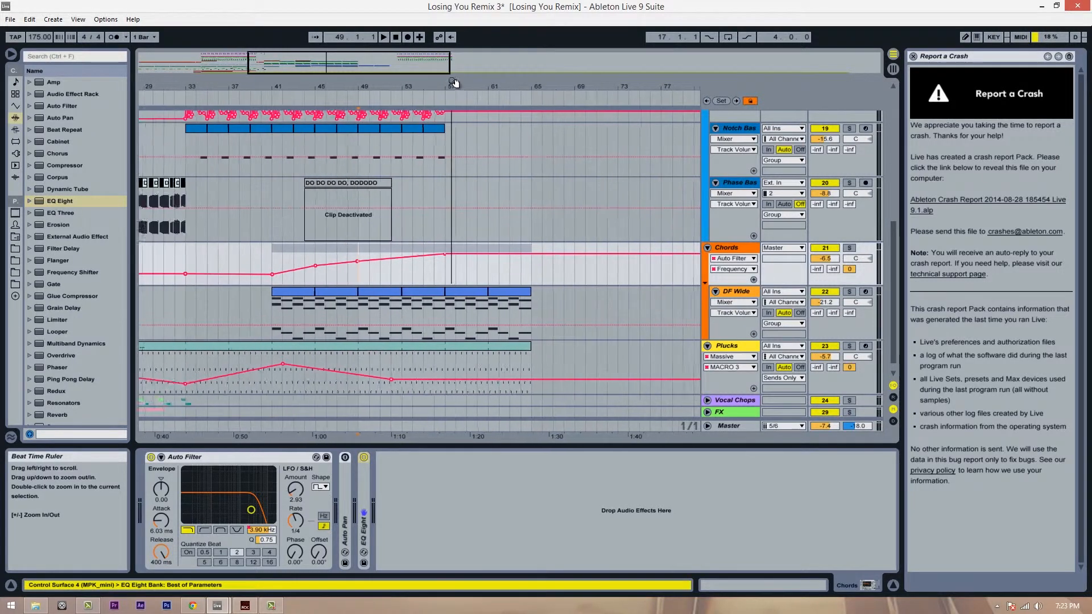
Step: Review the basses and drums around bar 57 and mark out bars 57 to 65 on the Crash track
scroll(503, 276, "up", 3)
scroll(502, 275, "up", 5)
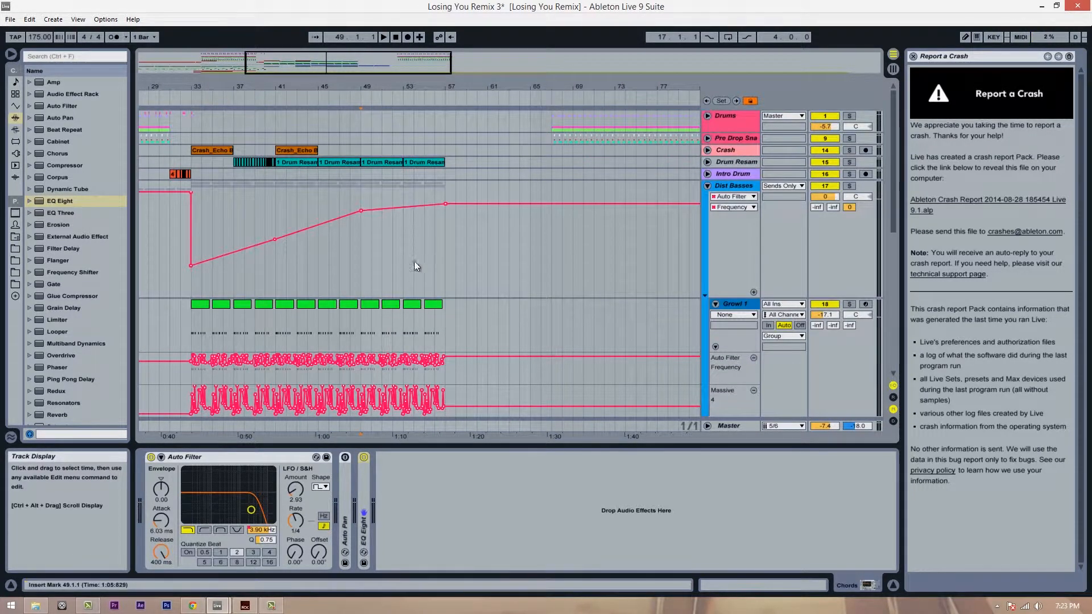
left_click(422, 216)
scroll(447, 221, "up", 1)
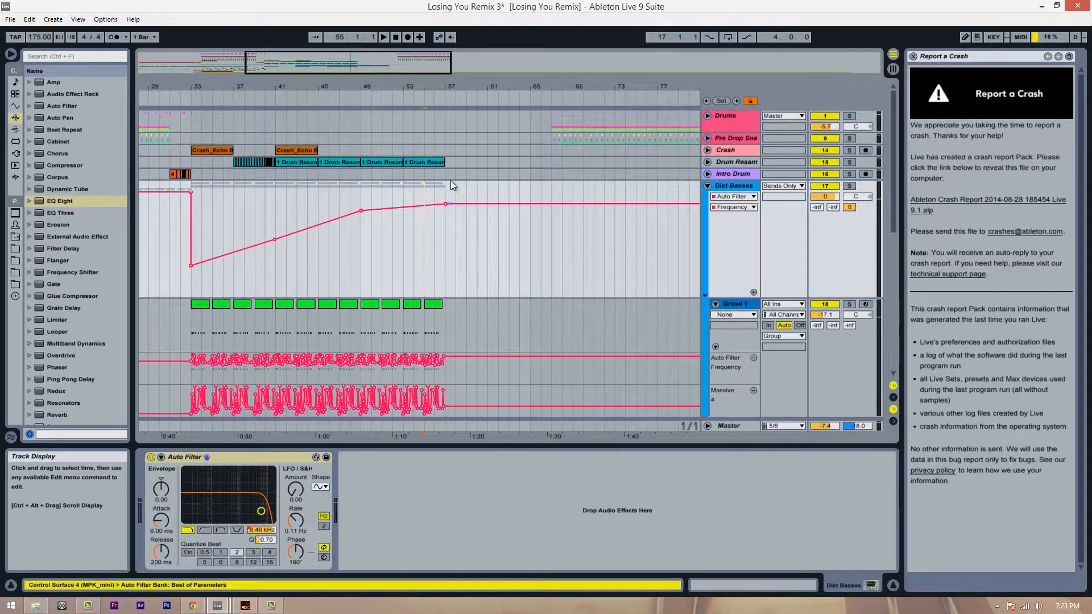
left_click_drag(468, 82, 440, 91)
scroll(481, 374, "down", 5)
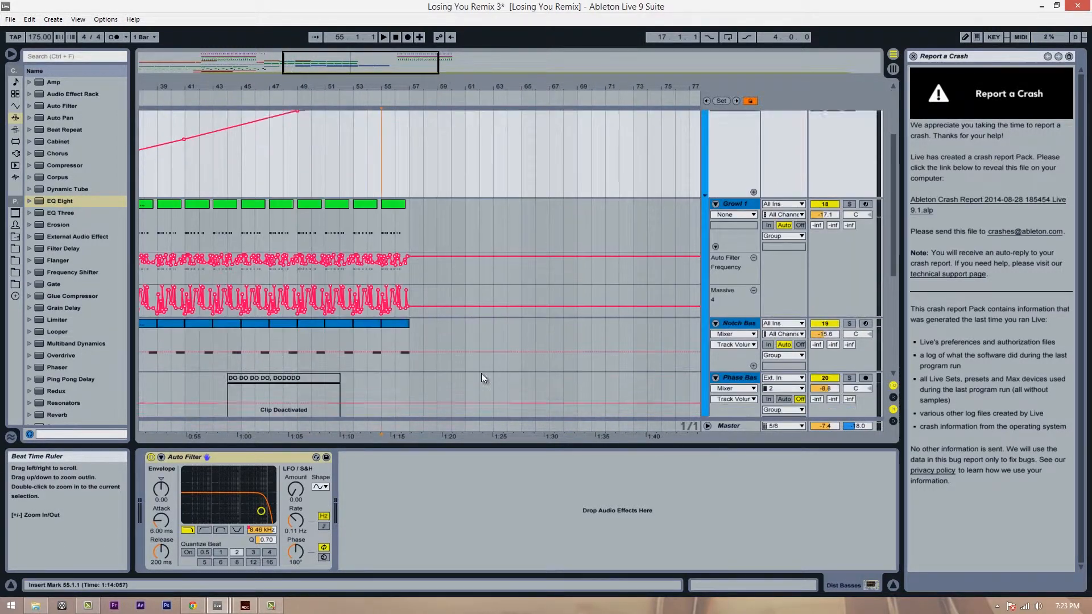
scroll(452, 340, "up", 5)
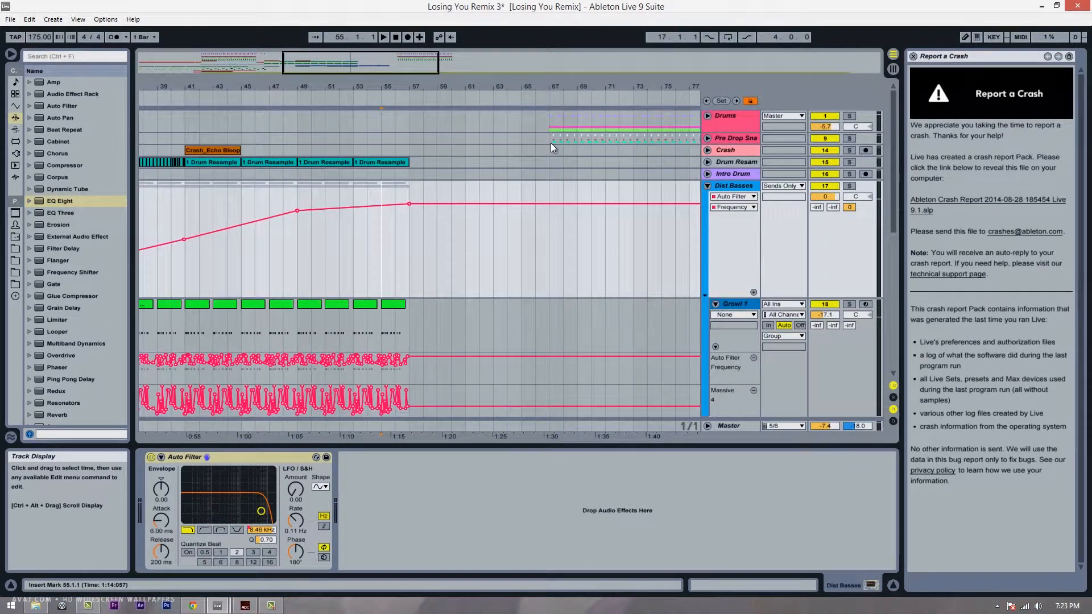
left_click(410, 151)
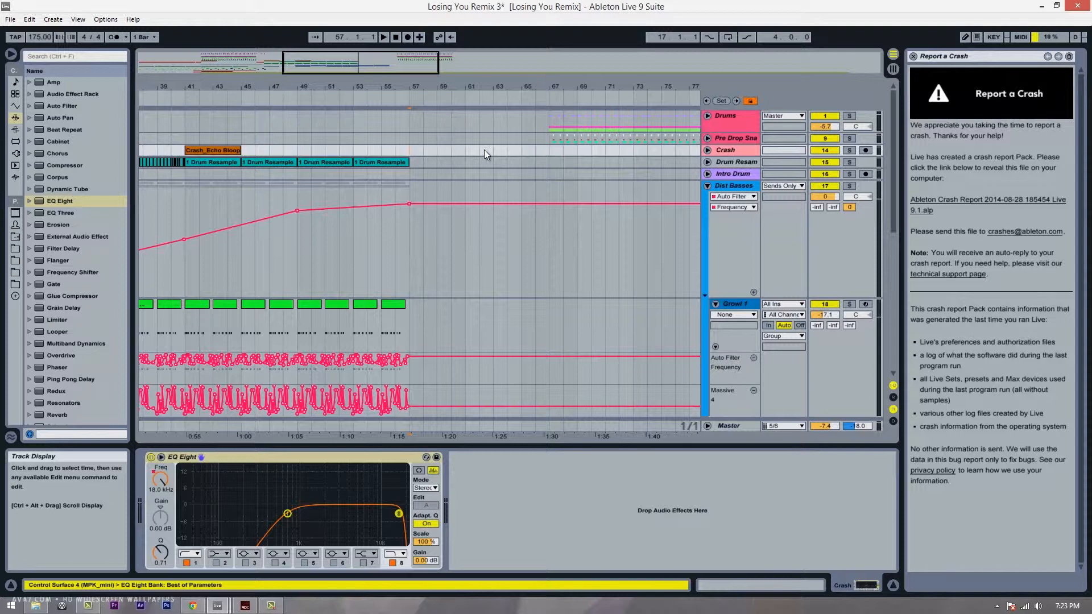
left_click_drag(414, 150, 534, 152)
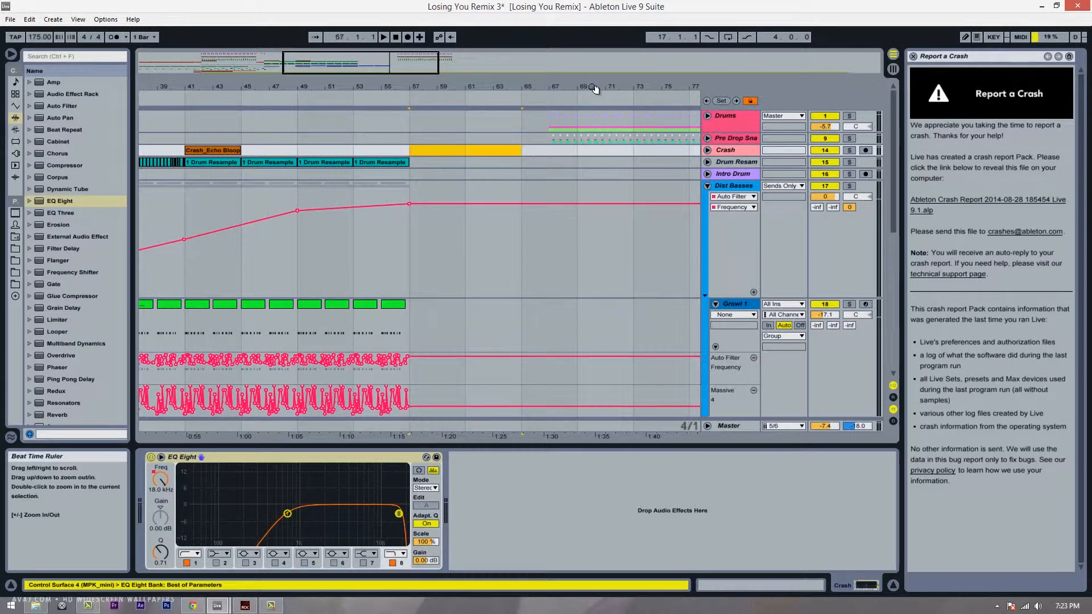
Step: Move the Drums and Pre Drop Snare section that starts at bar 67 to bar 65
left_click_drag(593, 86, 373, 57)
left_click_drag(477, 120, 360, 149)
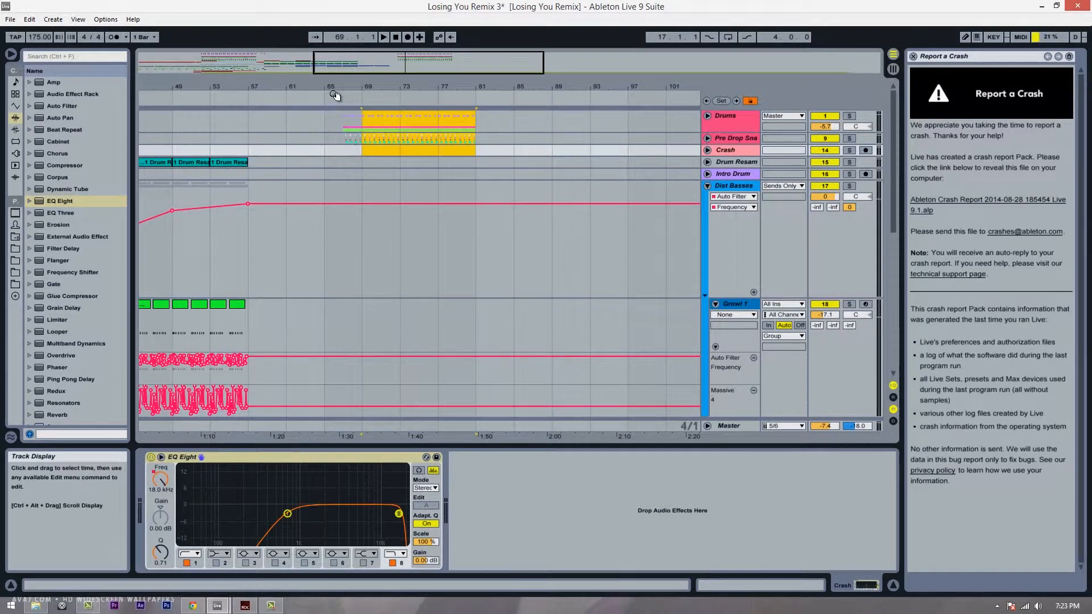
mouse_move(351, 91)
left_mouse_down()
mouse_move(351, 122)
mouse_move(350, 103)
mouse_move(332, 120)
mouse_move(340, 90)
left_mouse_up()
left_click(333, 121)
left_click_drag(341, 93, 340, 96)
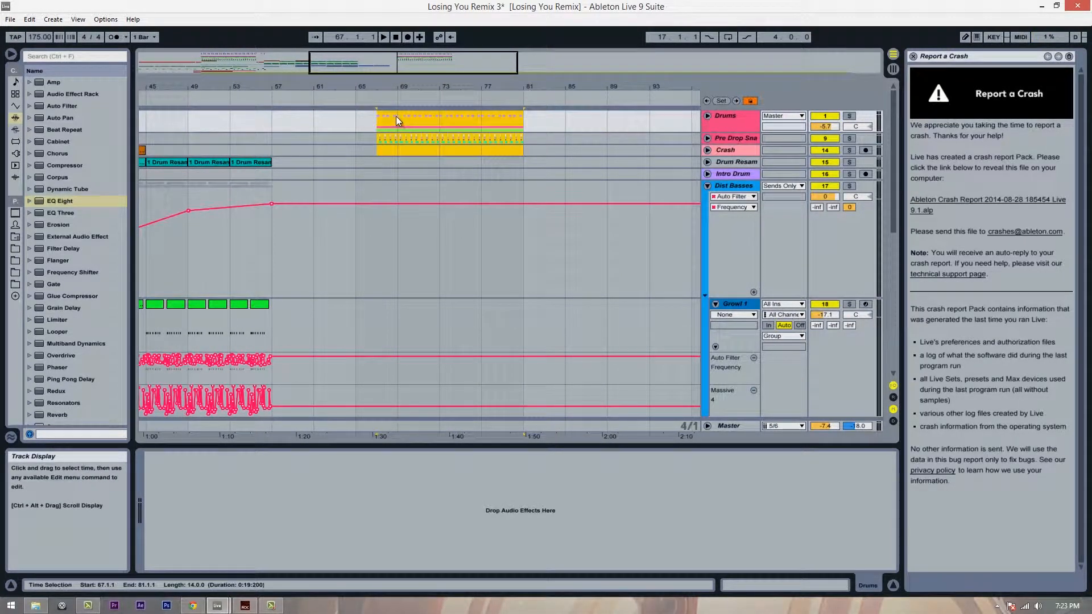
left_click(356, 122)
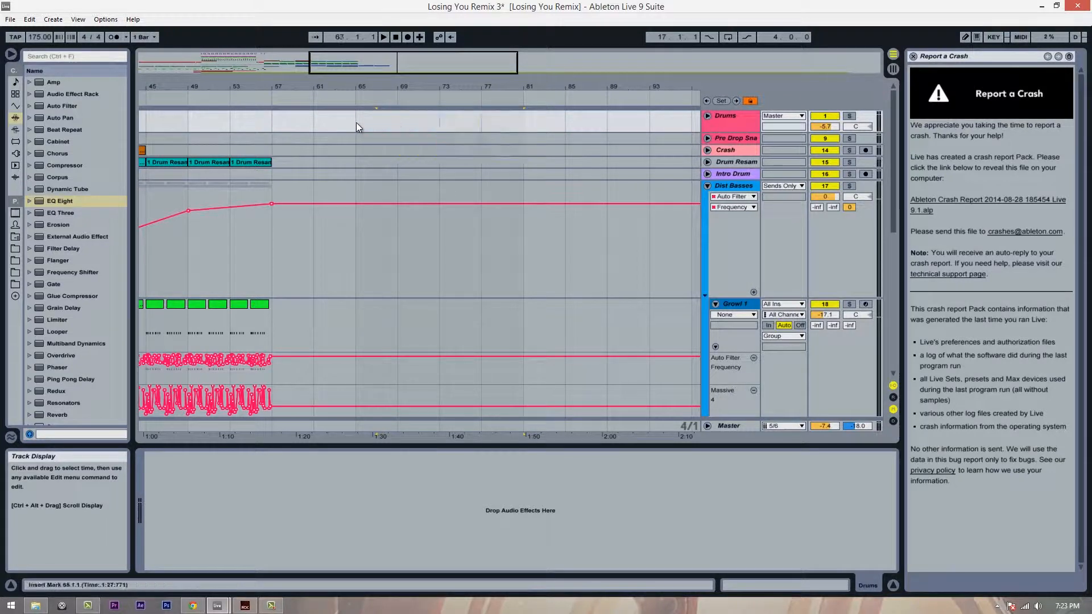
key("ctrl+v")
left_click_drag(363, 91, 488, 91)
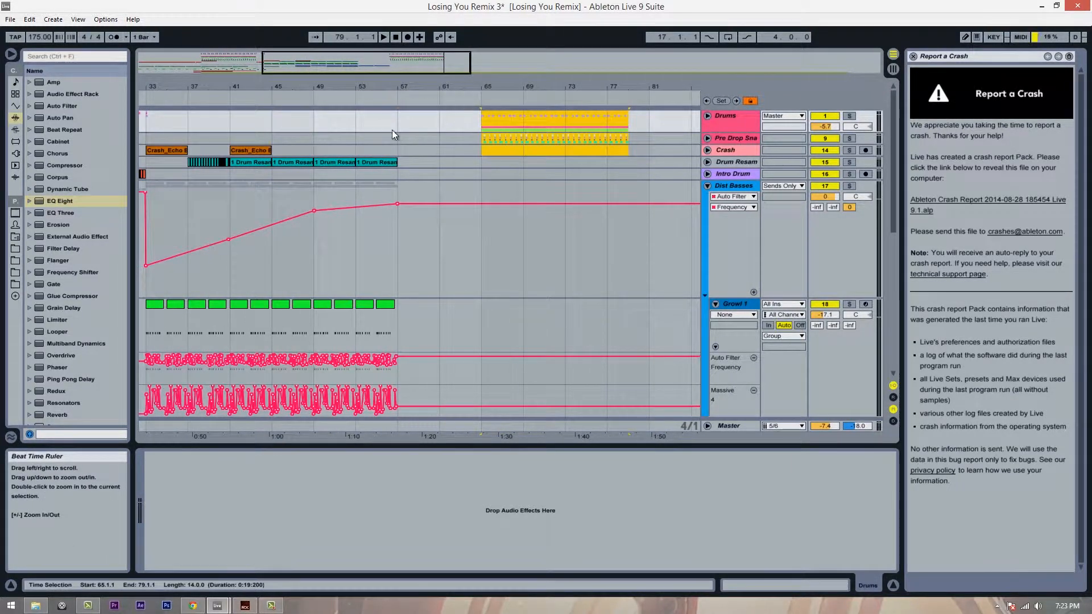
Step: Play the arrangement from bar 57 to judge the break before the drum section
left_click(394, 129)
key("space")
scroll(460, 218, "down", 3)
scroll(482, 217, "up", 3)
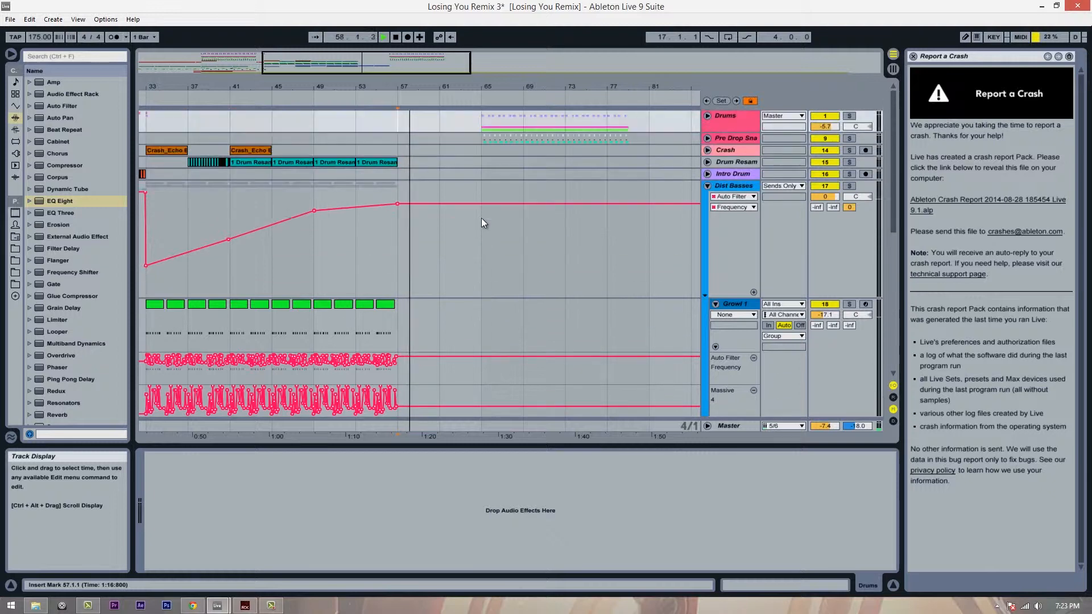
Step: Stop playback and move bars 65 to 81 of the Drums and Pre Drop Snare tracks to bar 73
left_click(631, 142)
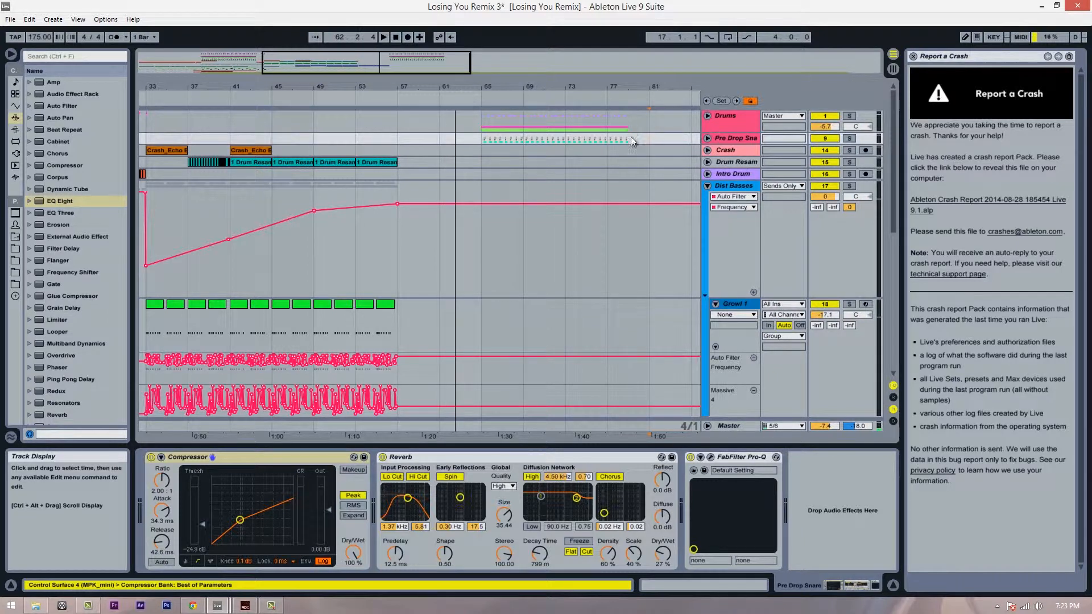
left_click_drag(483, 123, 650, 141)
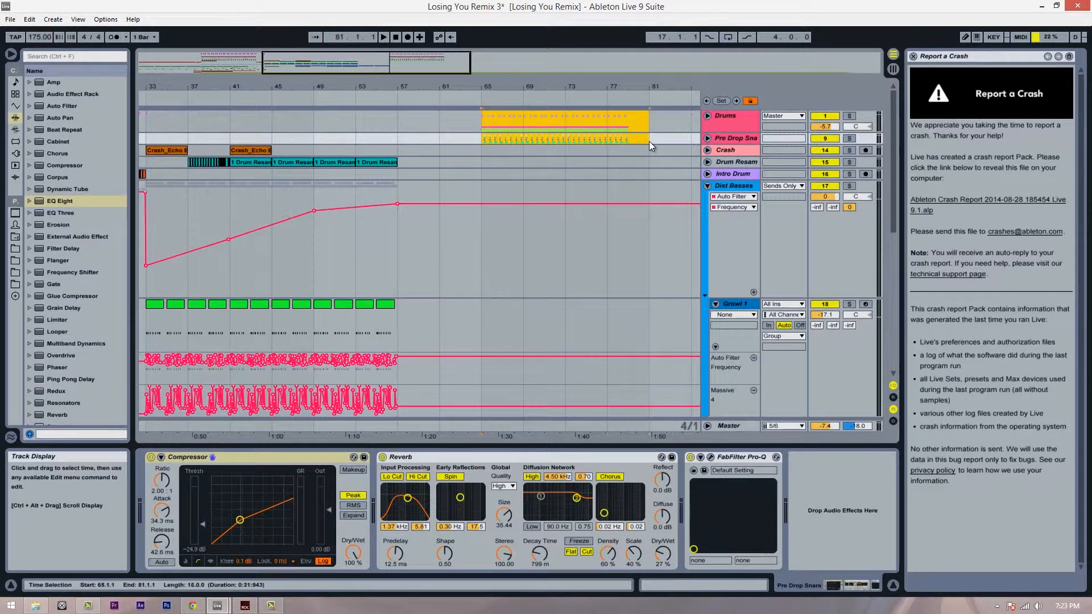
left_click_drag(619, 89, 552, 90)
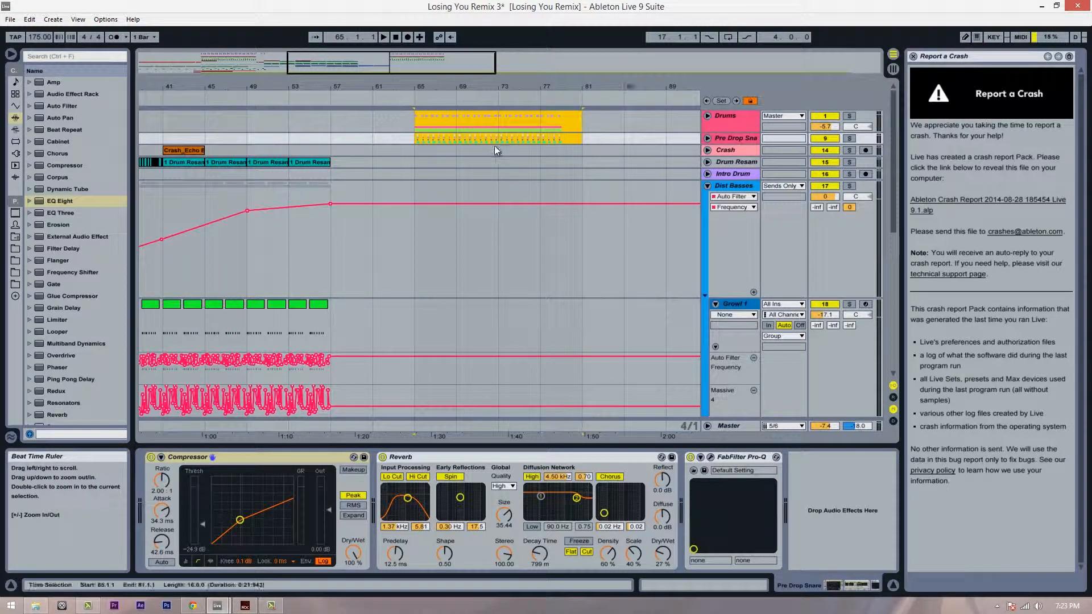
key("ctrl+x")
left_click(500, 126)
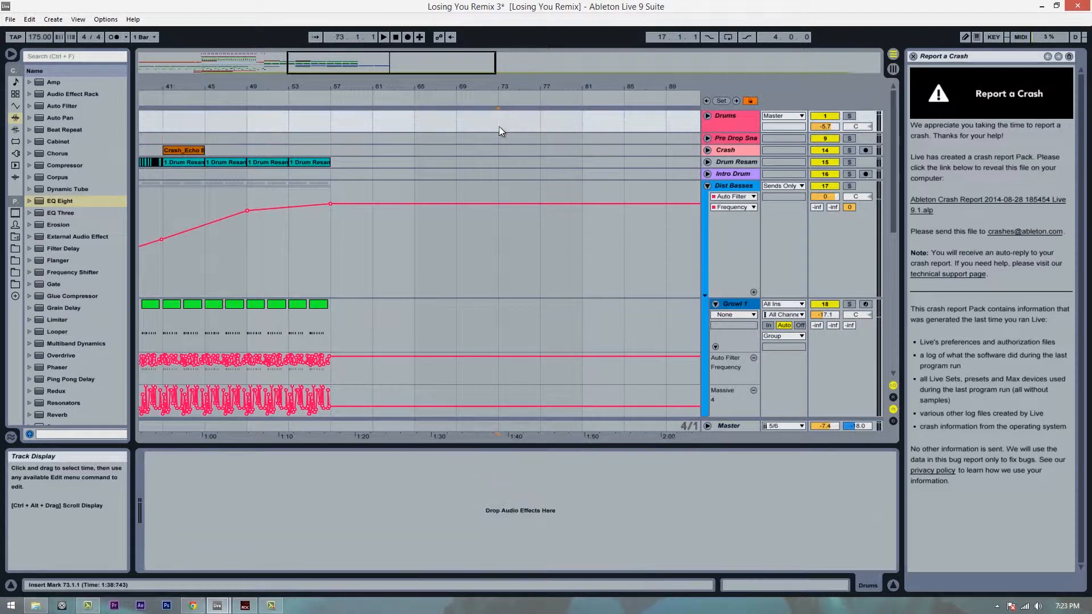
key("ctrl+v")
scroll(290, 178, "down", 10)
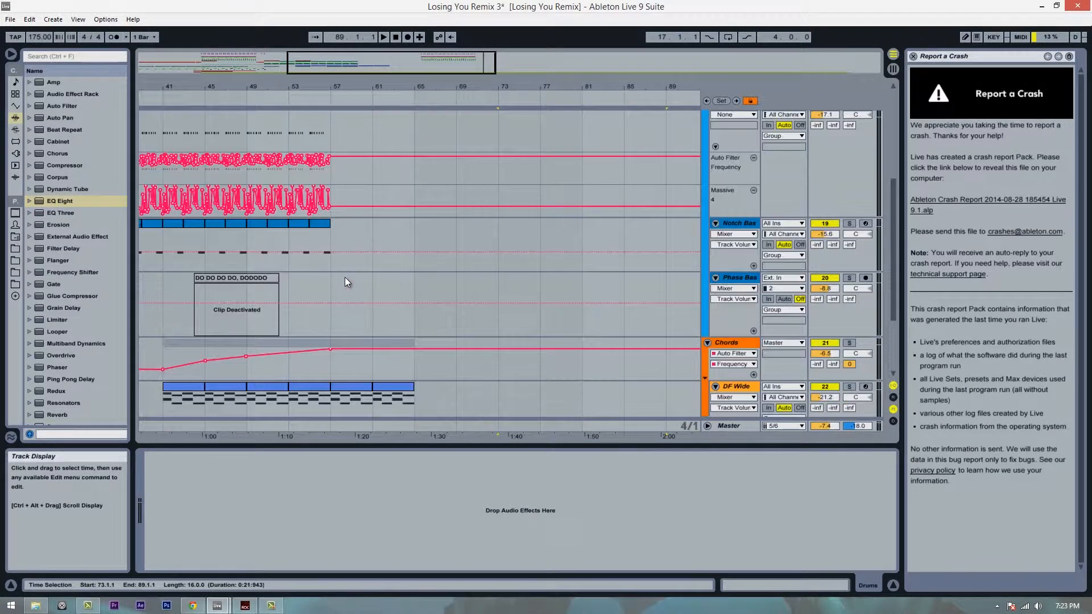
Step: Duplicate the DF Wide chord clips from bars 57 to 65 so they continue from bar 65 to bar 73
left_click(354, 322)
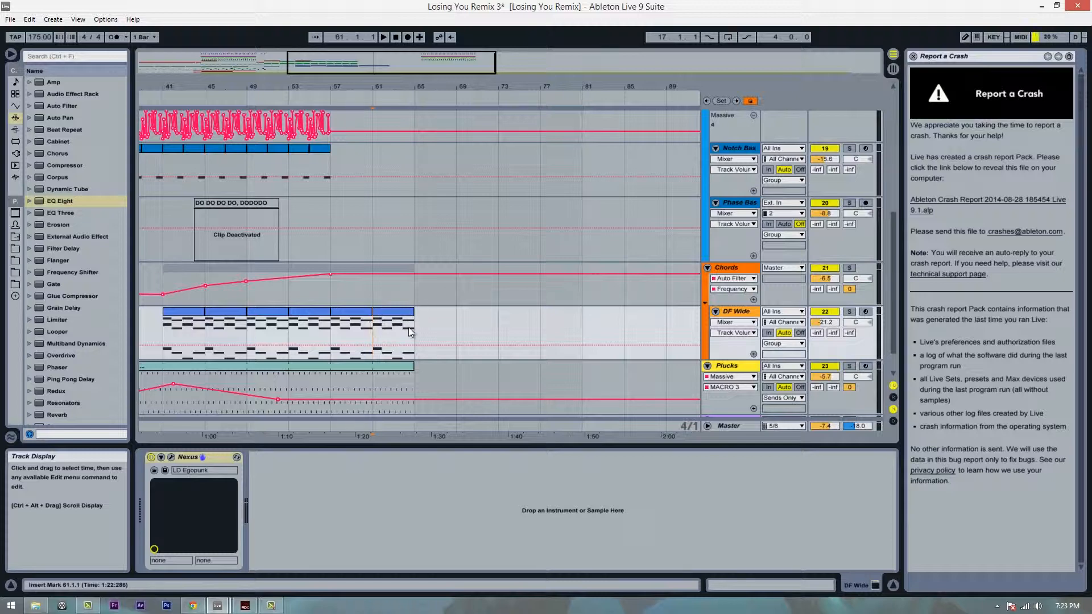
left_click(409, 327)
left_click(354, 308, "shift")
key("ctrl+d")
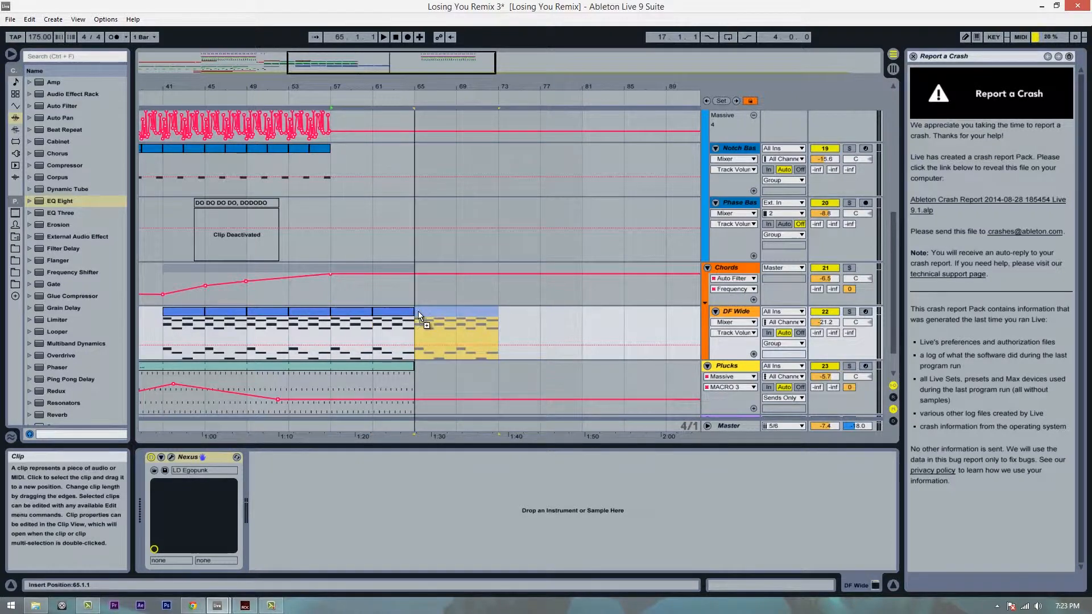
scroll(382, 343, "up", 1)
scroll(349, 333, "down", 1)
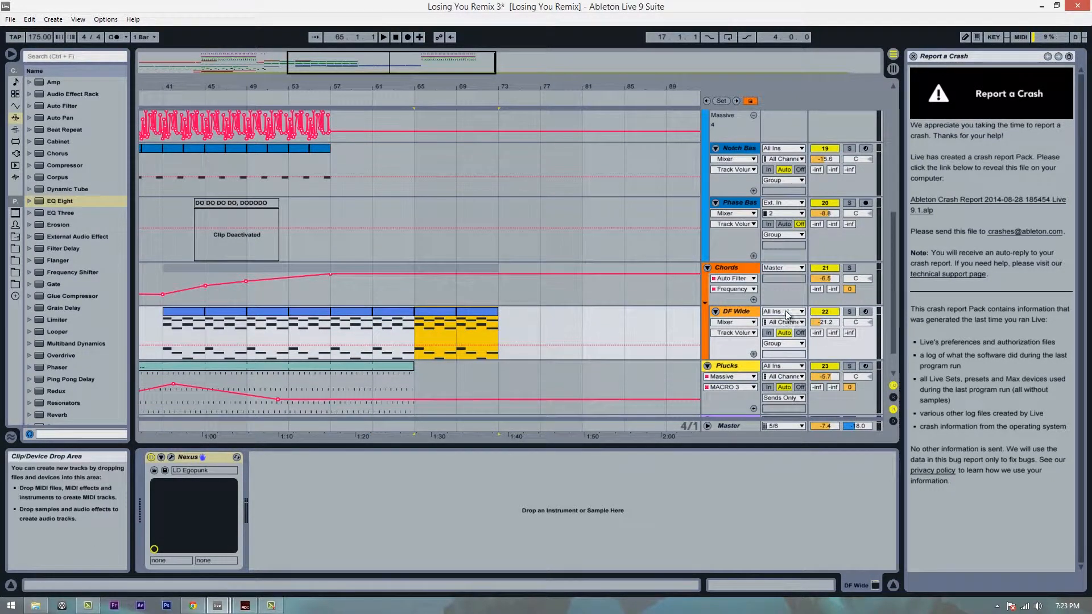
Step: Show the Chords group's devices and play the arrangement from bar 41 to hear the chords
left_click(739, 268)
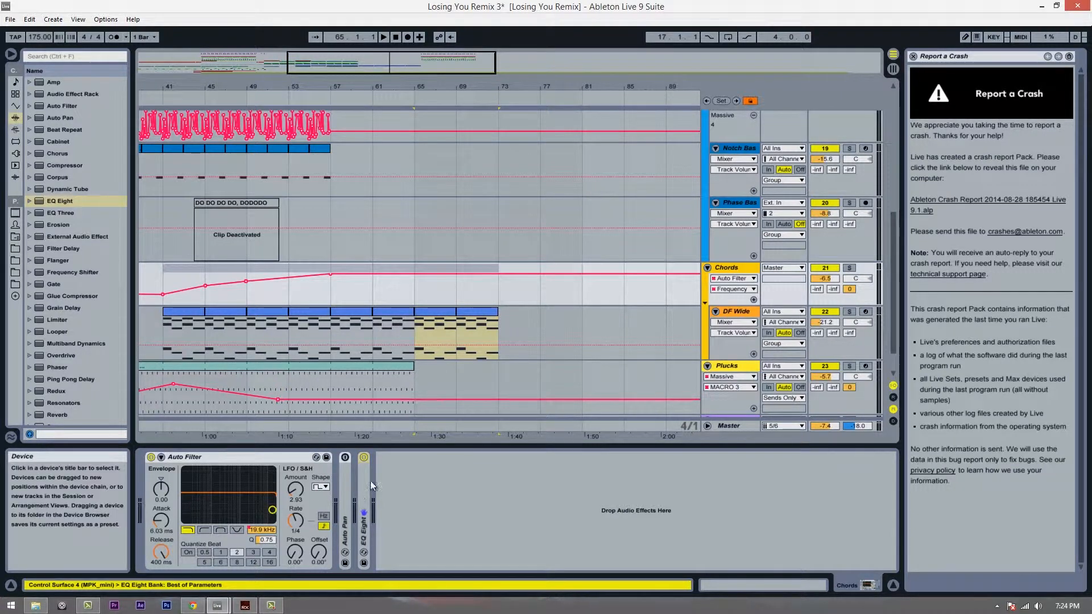
scroll(418, 278, "up", 8)
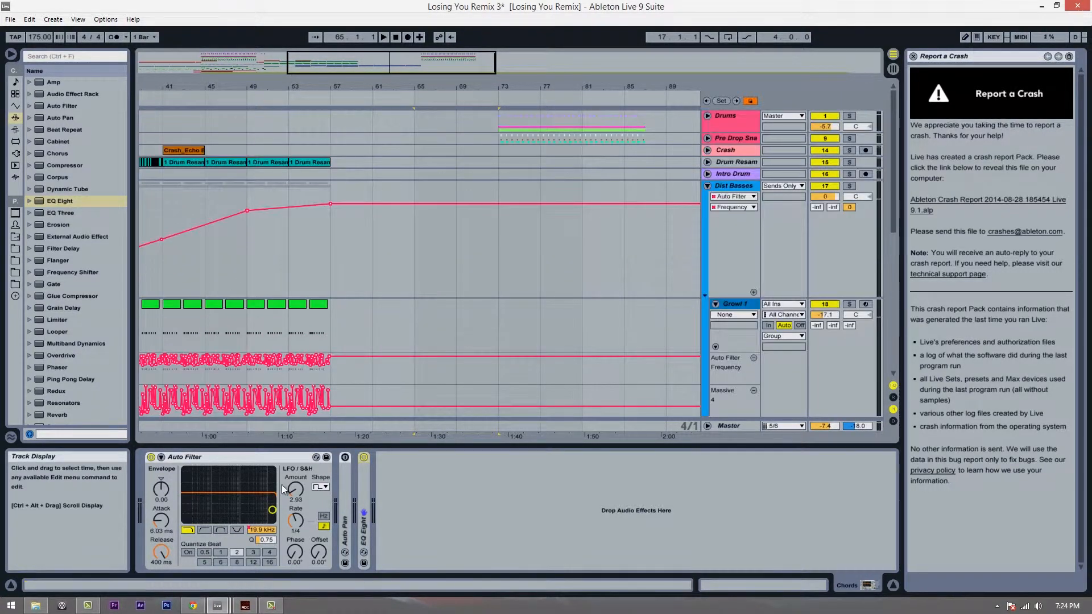
scroll(370, 380, "down", 8)
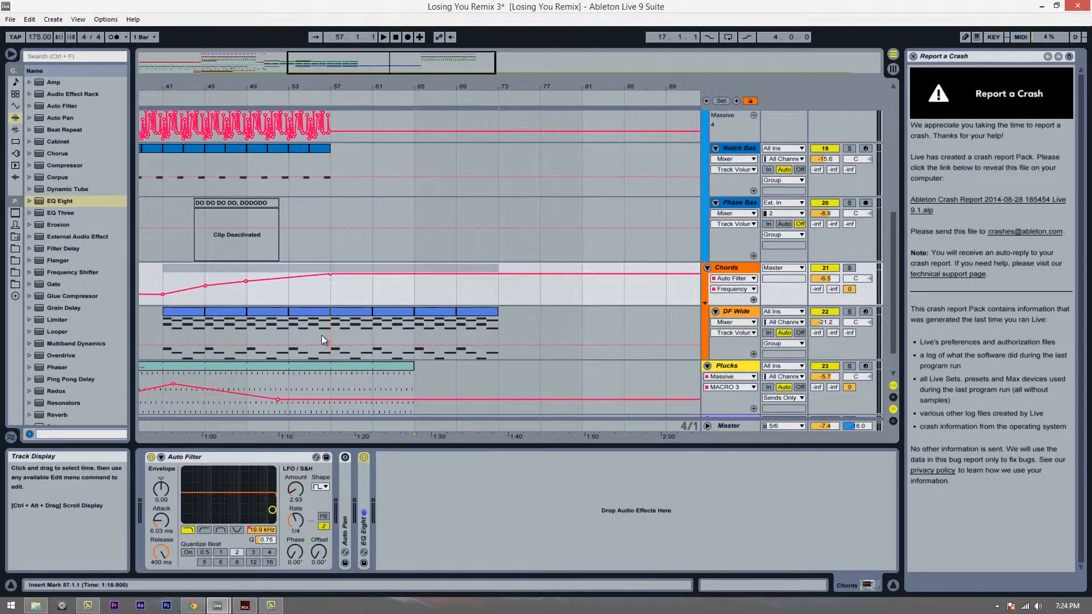
left_click(322, 335)
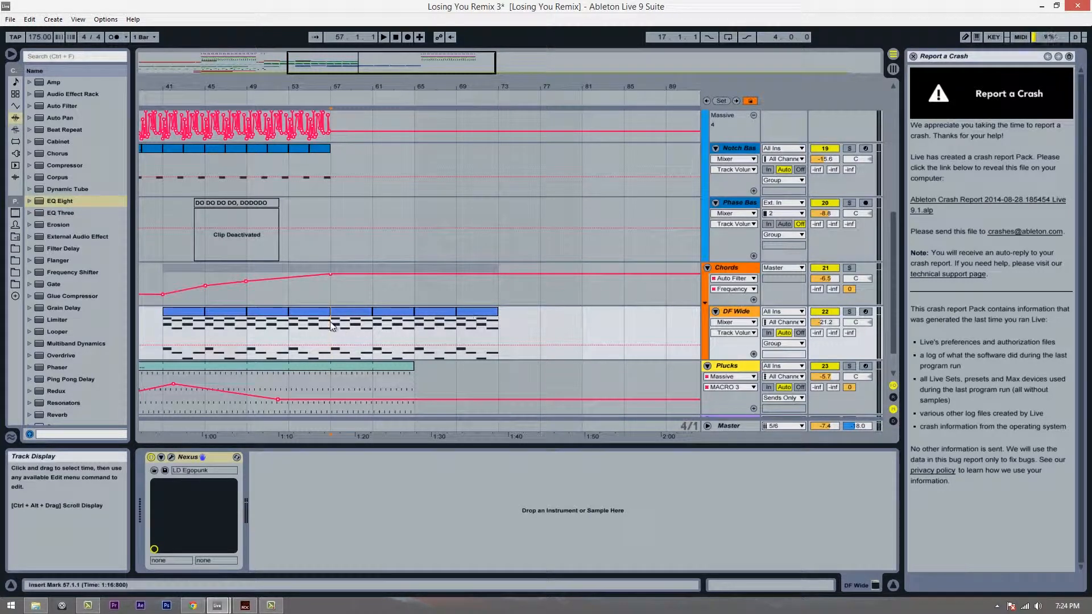
scroll(332, 326, "left", 3)
scroll(490, 339, "up", 1)
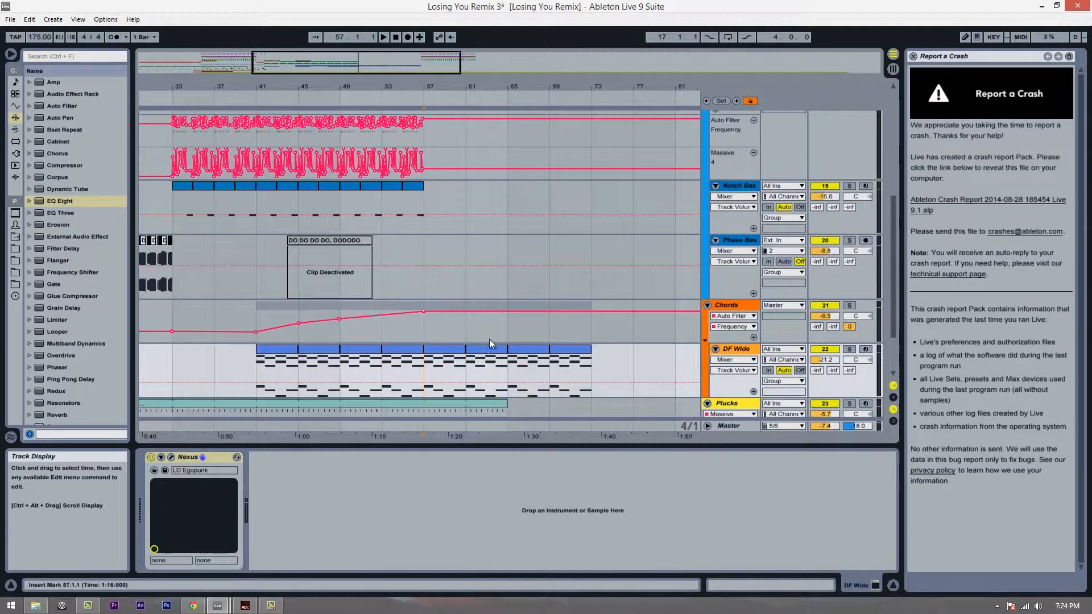
scroll(489, 339, "down", 1)
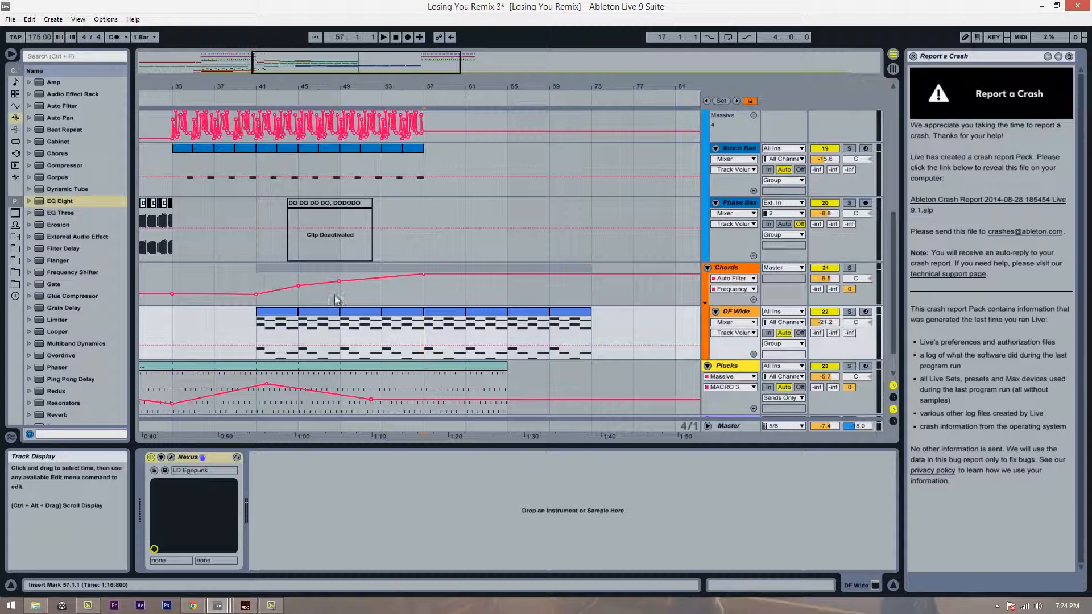
left_click(336, 299)
key("space")
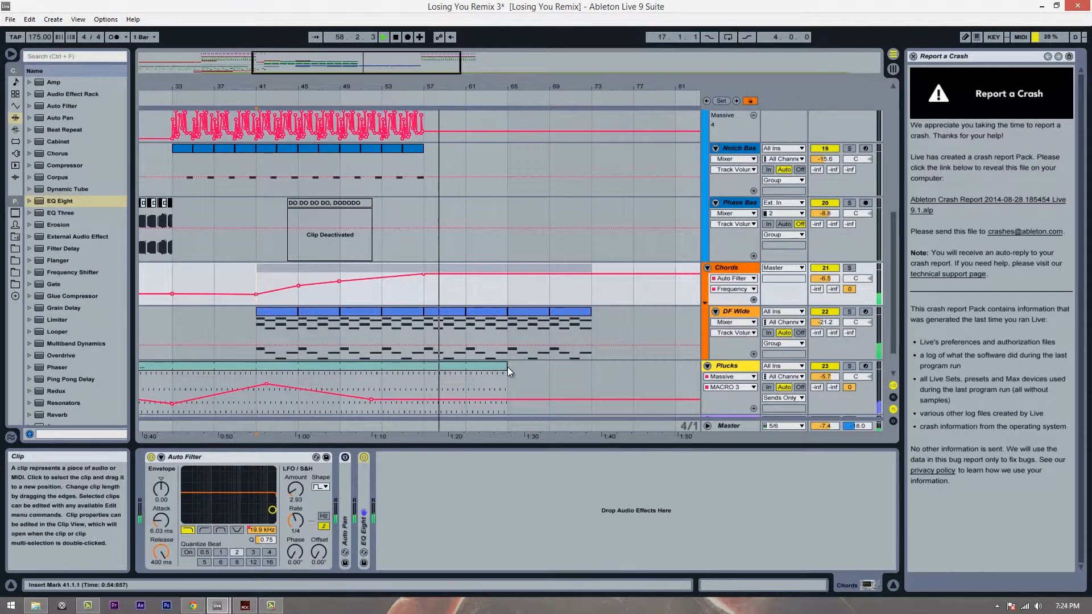
Step: Extend the Plucks clip to bar 73 during playback, and stop playback once the drum section has started
left_click_drag(507, 367, 596, 377)
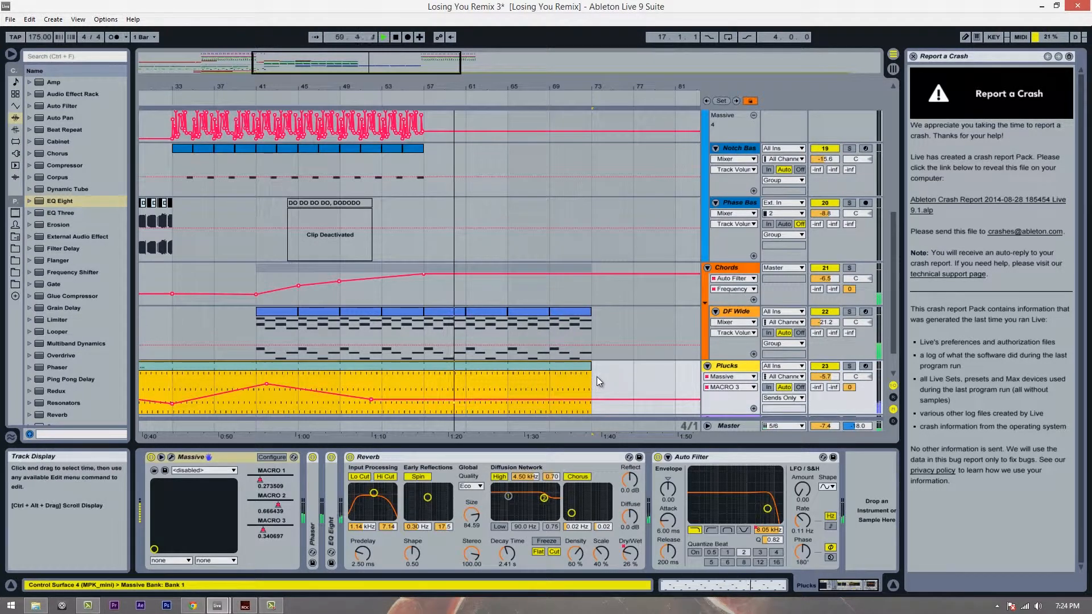
left_click(592, 380)
left_click_drag(605, 85, 549, 85)
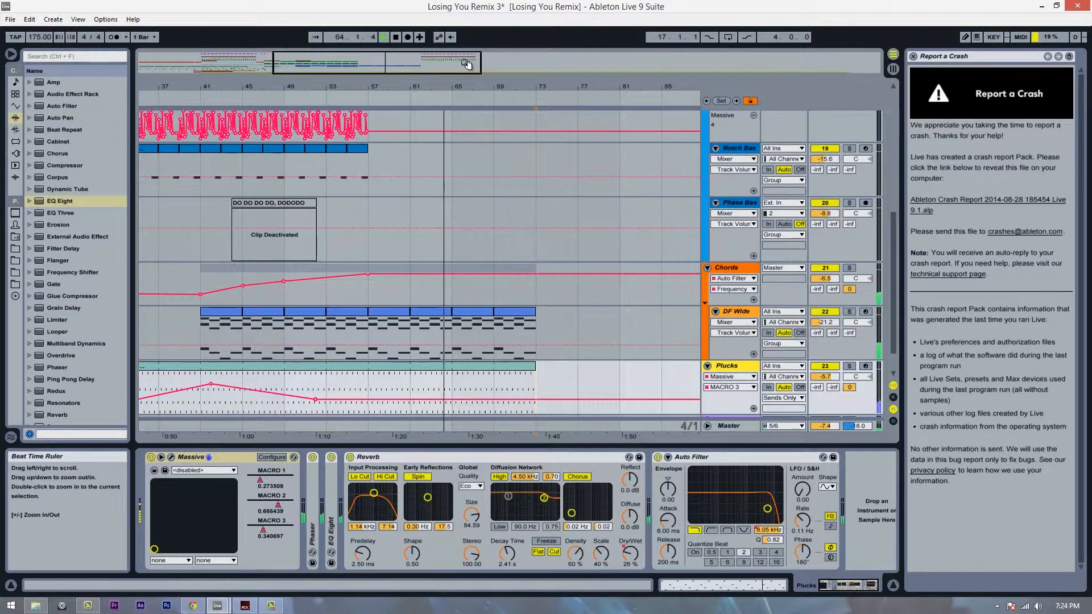
left_click_drag(487, 88, 453, 87)
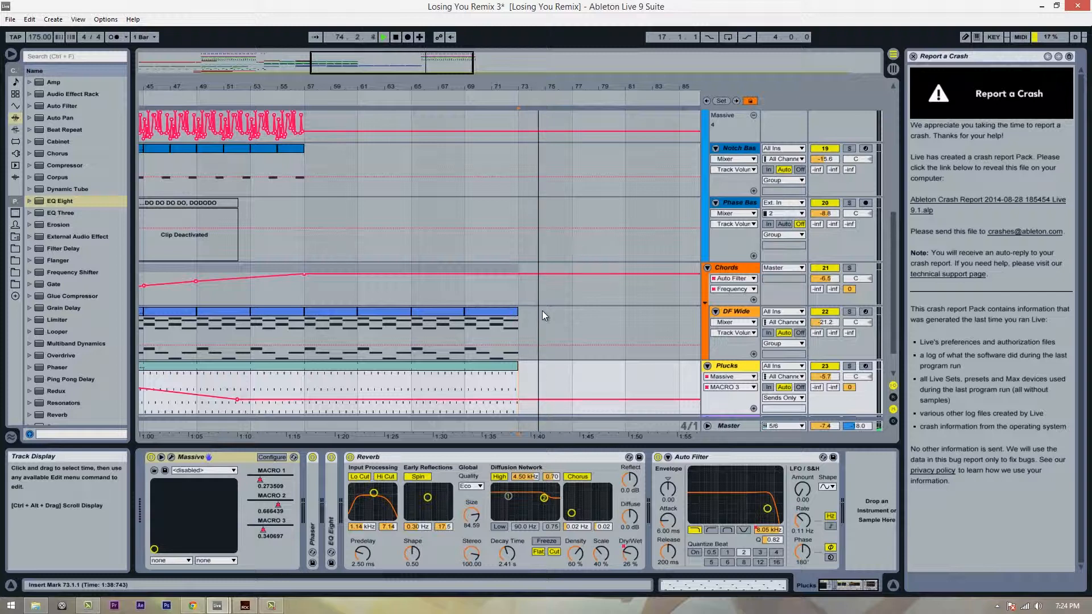
key("space")
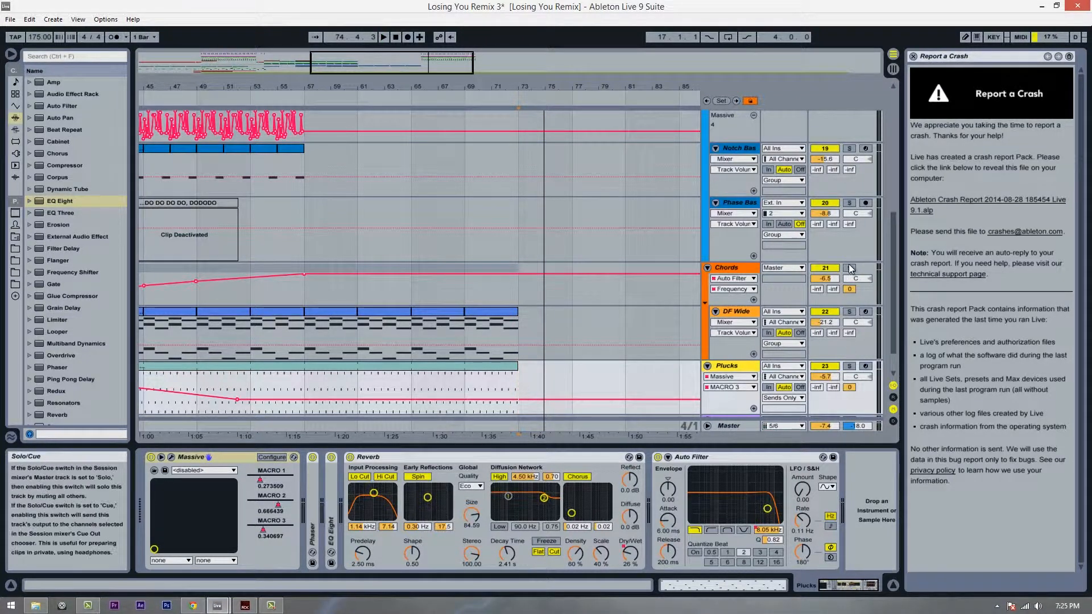
Step: Review the chord and Plucks break, marking bars 65 and 57 on the DF Wide track
scroll(413, 252, "down", 2)
left_click_drag(430, 90, 479, 94)
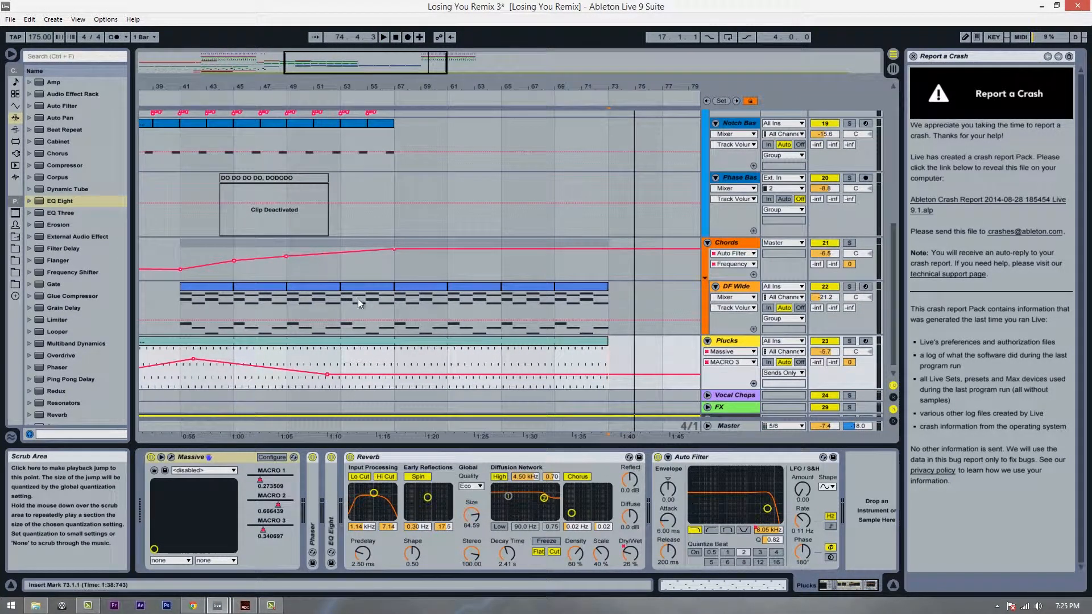
left_click(501, 305)
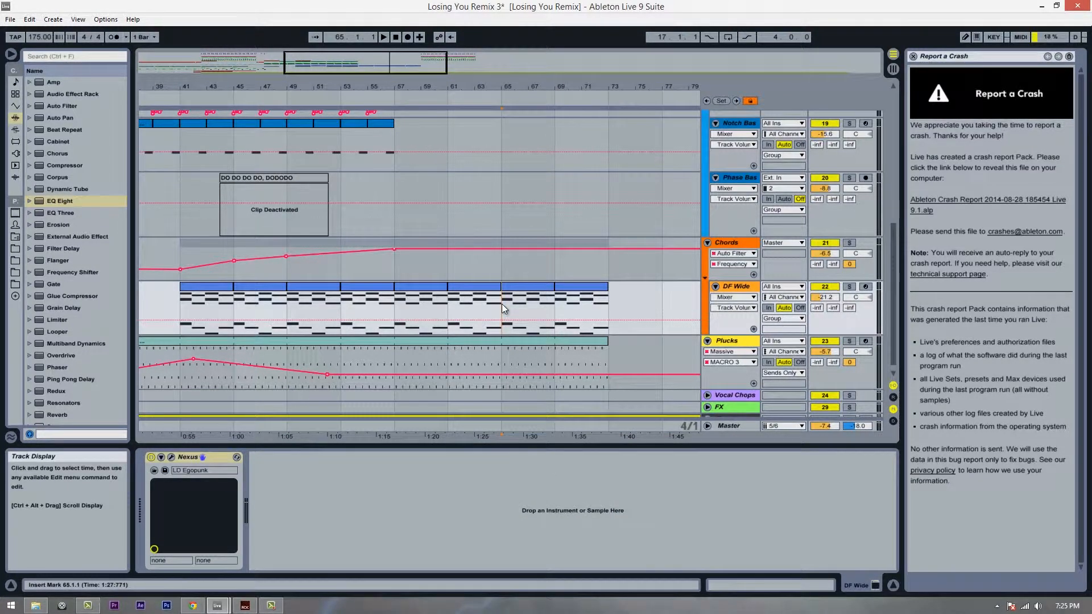
scroll(450, 321, "up", 2)
left_click(404, 336)
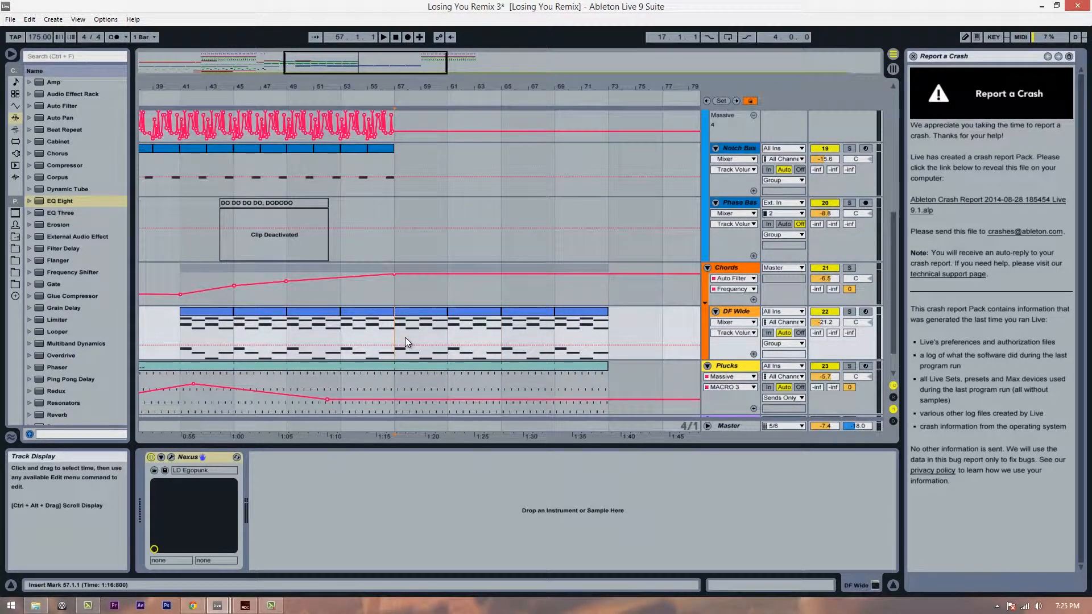
left_click(499, 333)
scroll(517, 306, "up", 4)
scroll(553, 354, "down", 5)
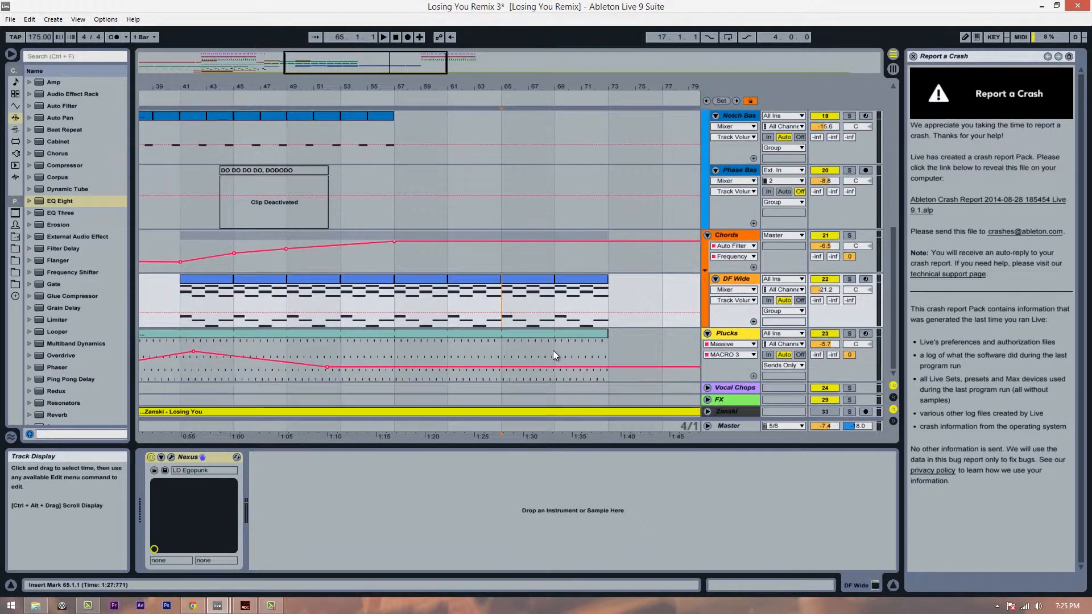
Step: Examine how the DF Wide chords and Plucks after bar 57 line up with the bass tracks above them
mouse_move(533, 83)
left_mouse_down()
mouse_move(535, 92)
mouse_move(538, 80)
left_mouse_up()
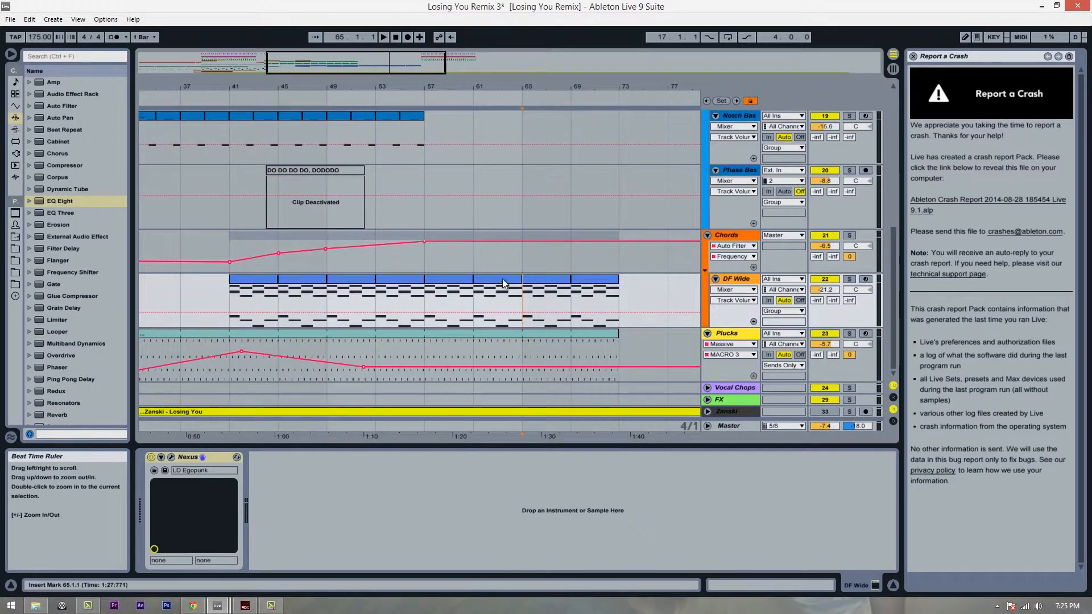
scroll(491, 318, "up", 4)
scroll(482, 333, "down", 3)
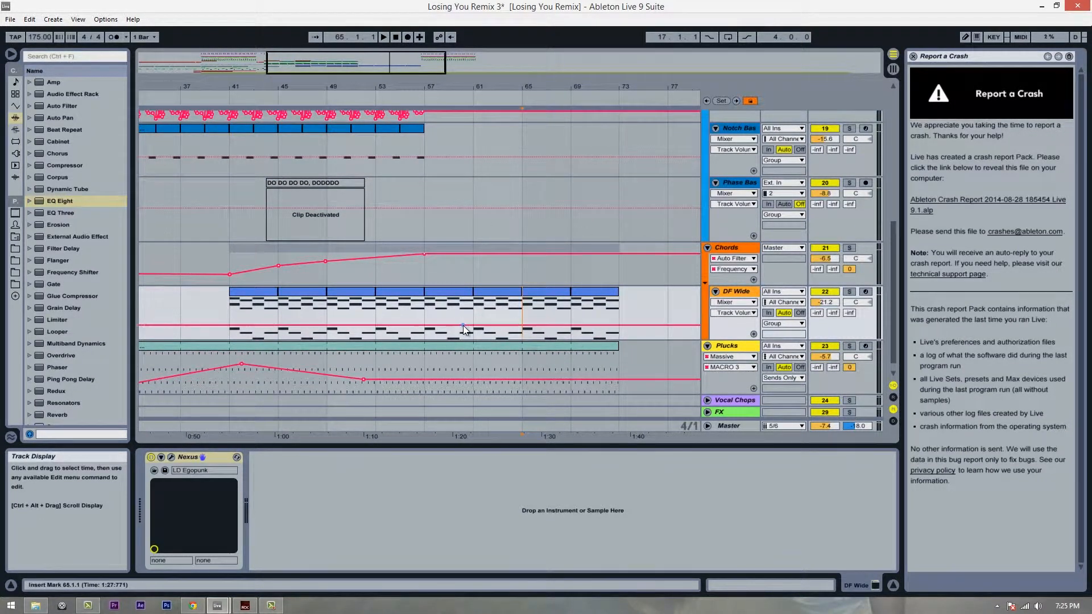
scroll(446, 322, "up", 6)
scroll(501, 346, "down", 4)
scroll(504, 350, "down", 3)
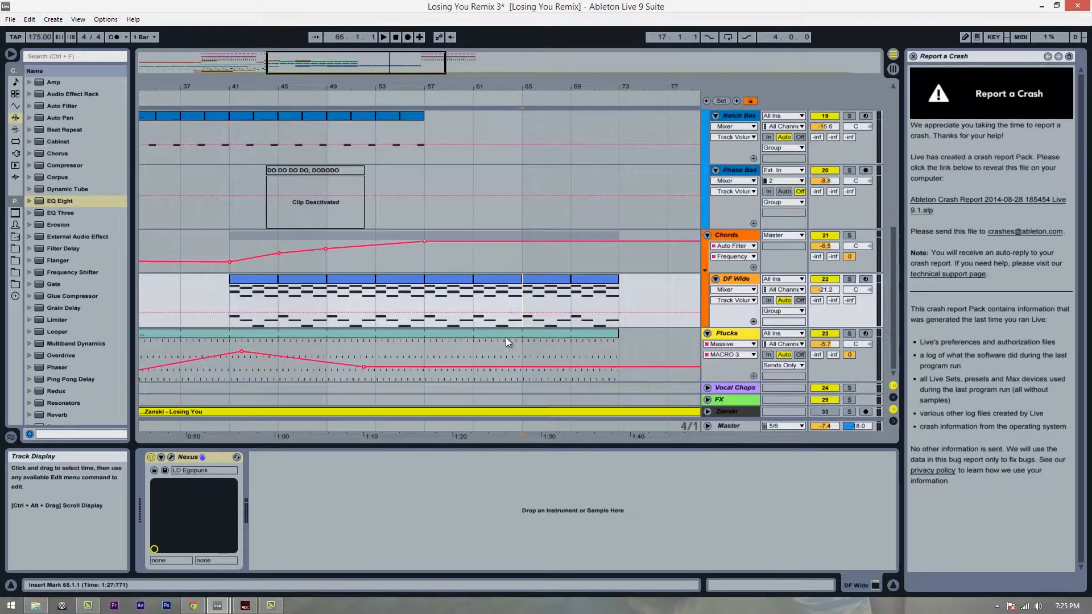
scroll(428, 347, "up", 4)
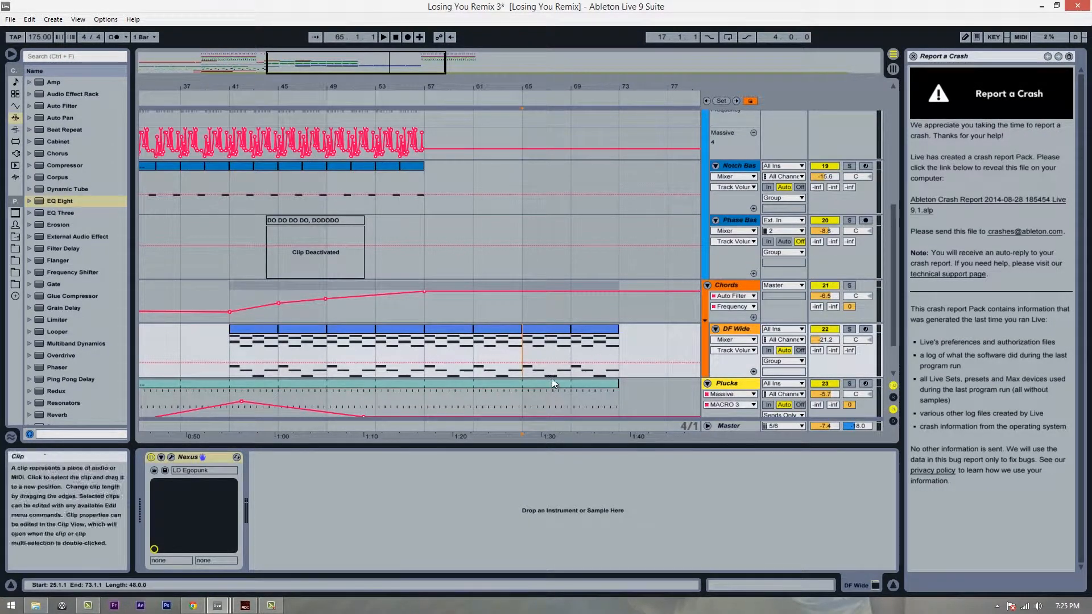
scroll(552, 376, "down", 3)
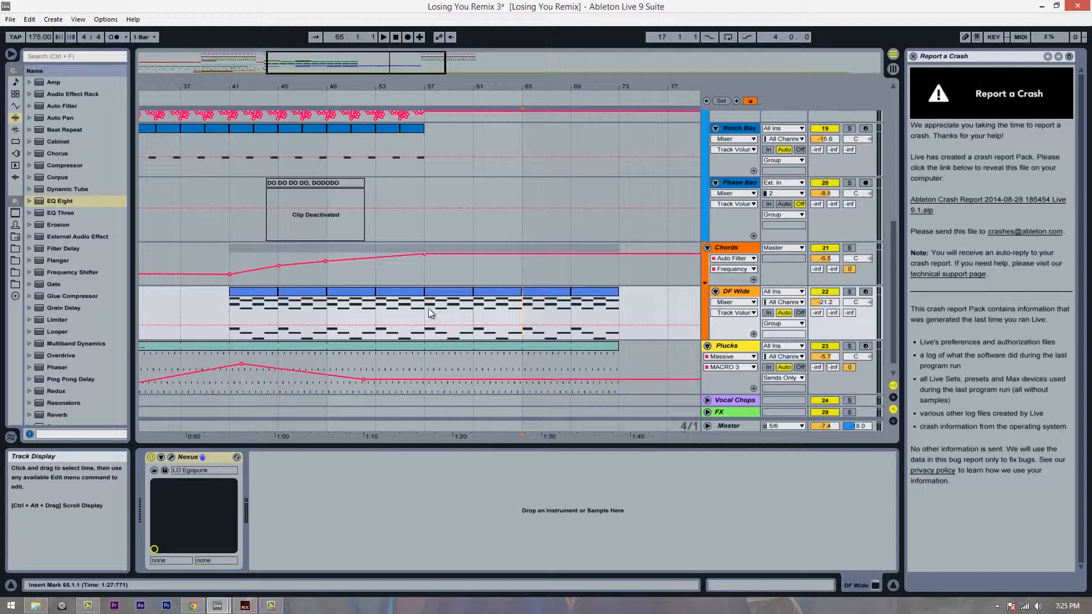
left_click(428, 308)
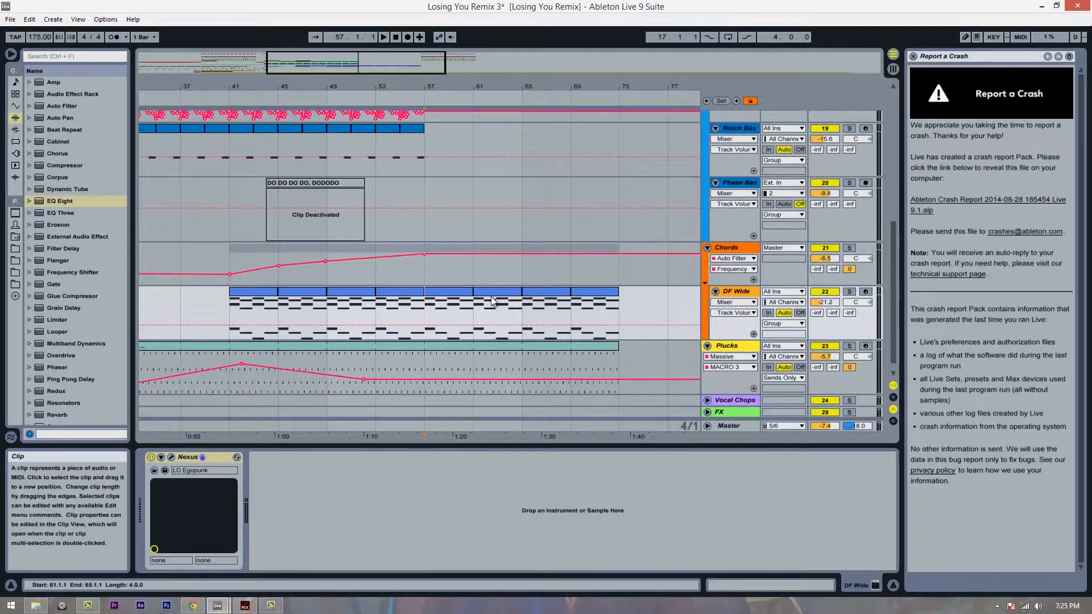
scroll(466, 316, "up", 5)
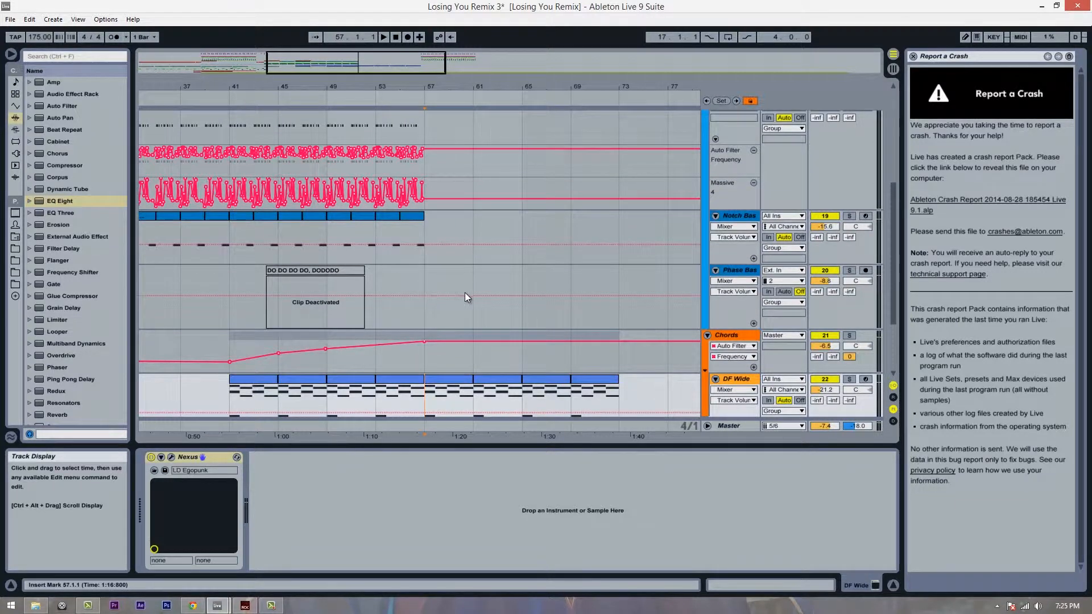
scroll(463, 308, "up", 8)
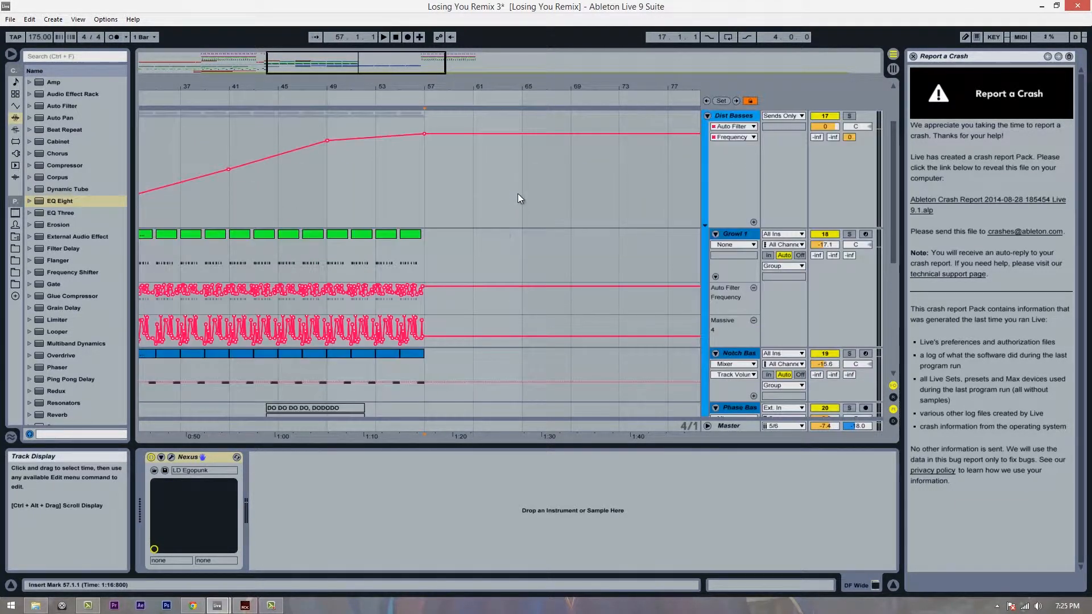
Step: Mark out bars 65 to 69 across the Dist Basses, Growl 1 and Notch Bass tracks as the empty part of the break
left_click_drag(523, 206, 576, 356)
scroll(551, 332, "down", 7)
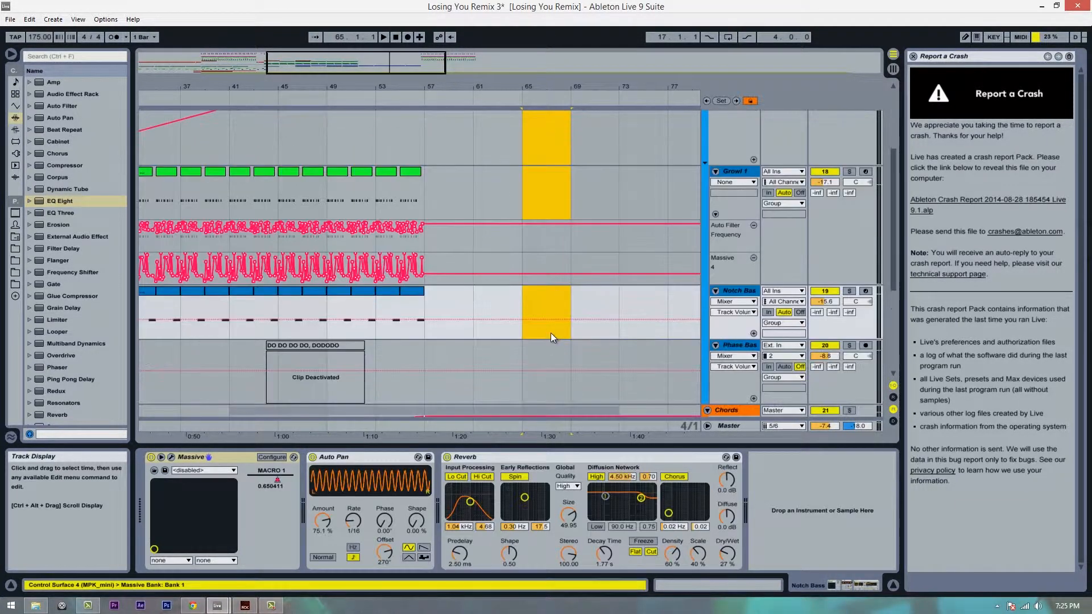
scroll(622, 307, "up", 4)
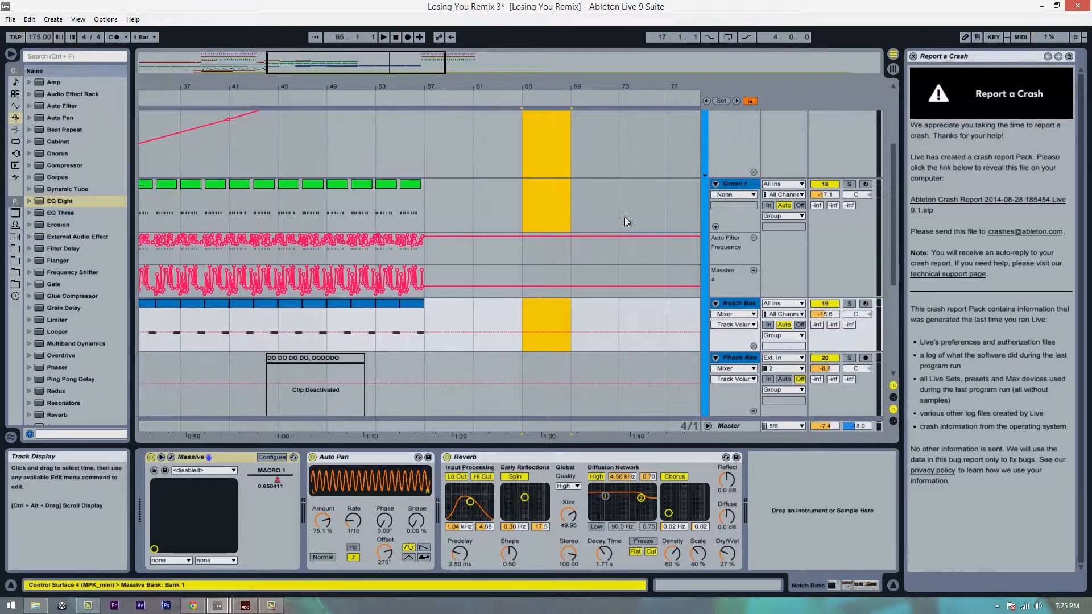
scroll(621, 296, "down", 10)
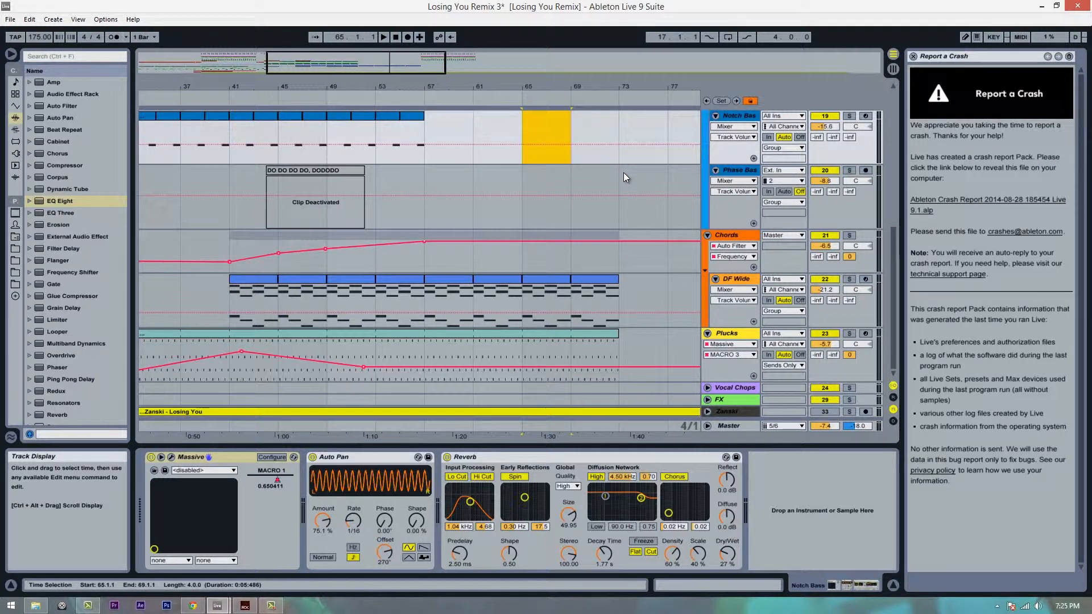
scroll(620, 193, "up", 1)
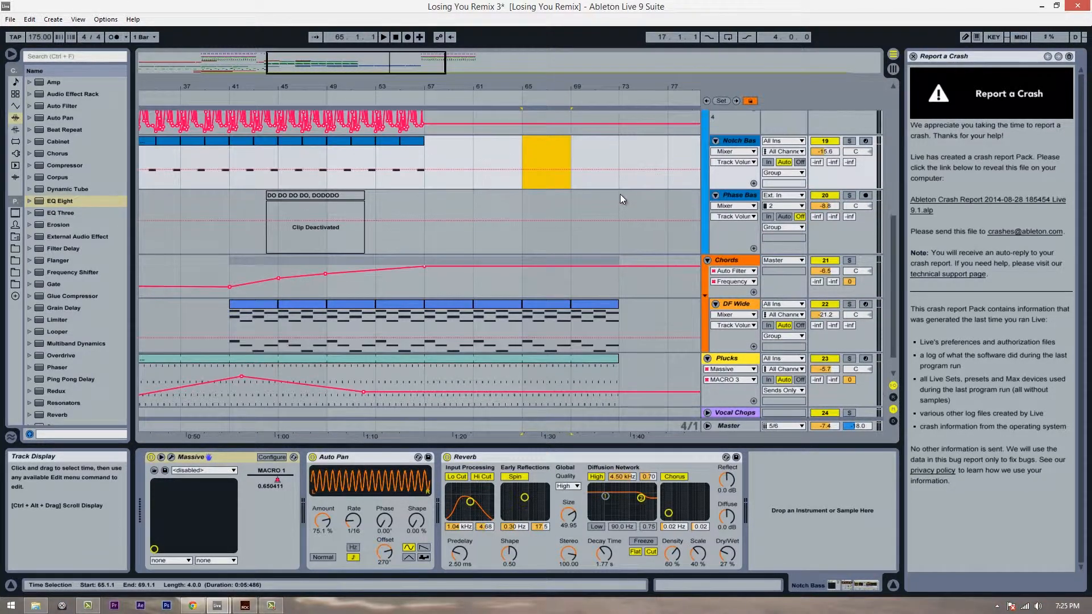
scroll(620, 193, "up", 2)
scroll(620, 194, "down", 2)
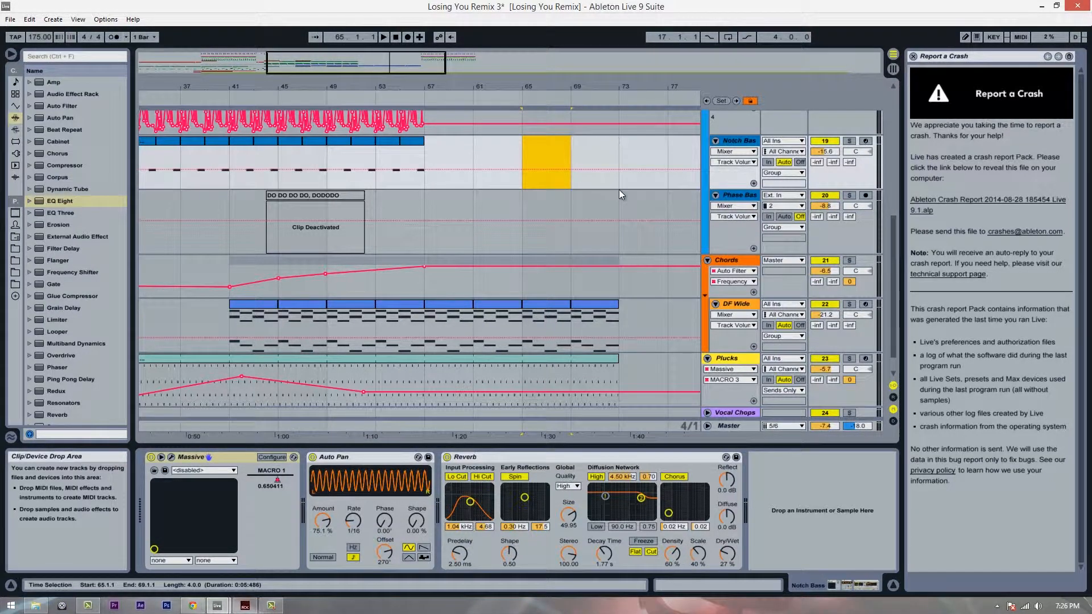
Step: Mark bar 57 on the Notch Bass track and review the bass and drum tracks around that point
left_click(422, 154)
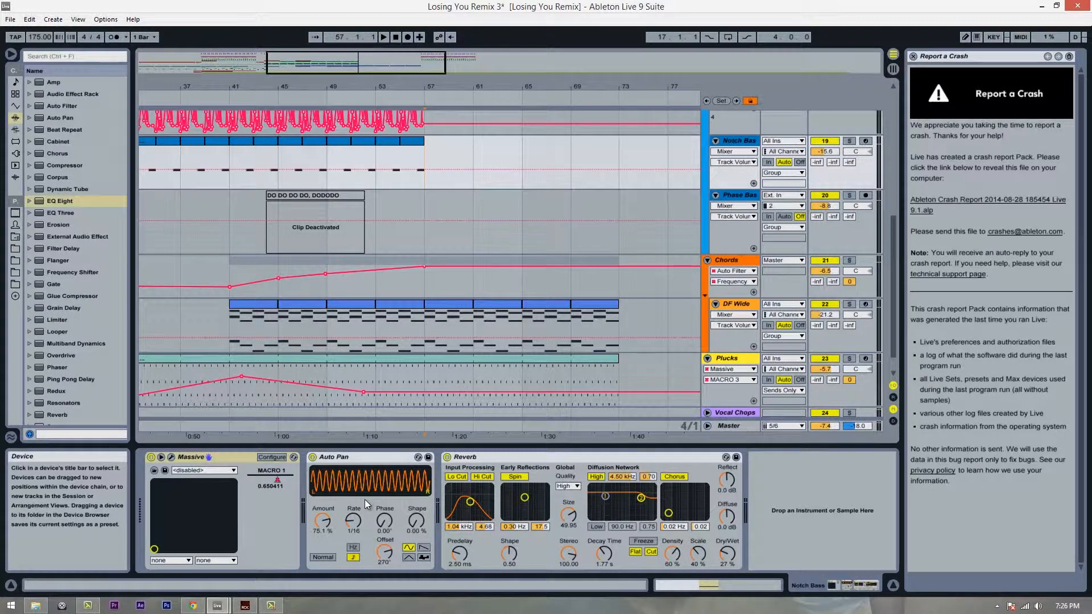
scroll(552, 234, "up", 2)
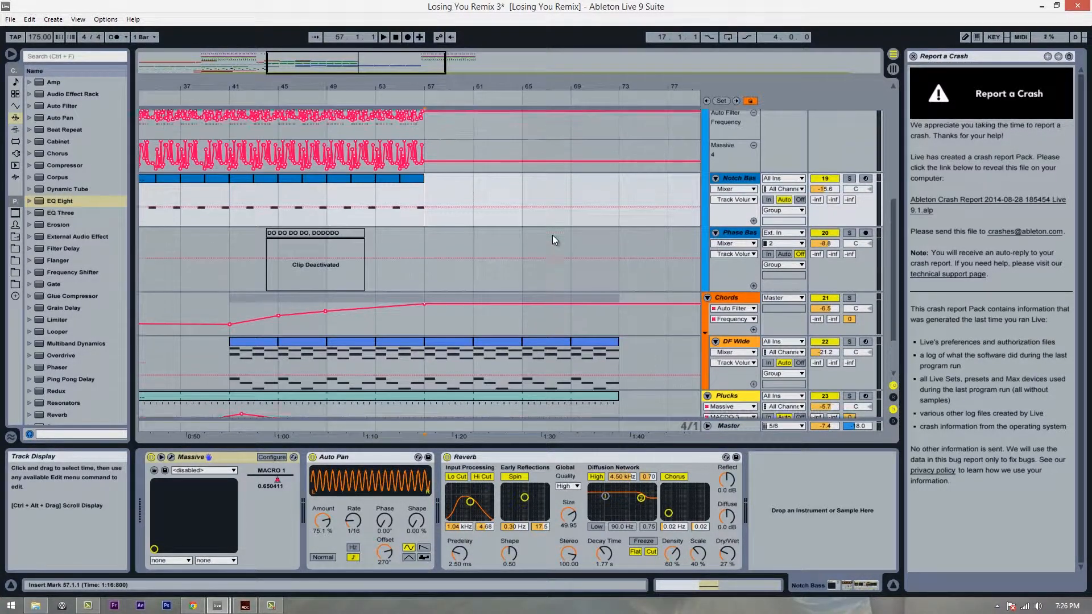
scroll(735, 207, "up", 2)
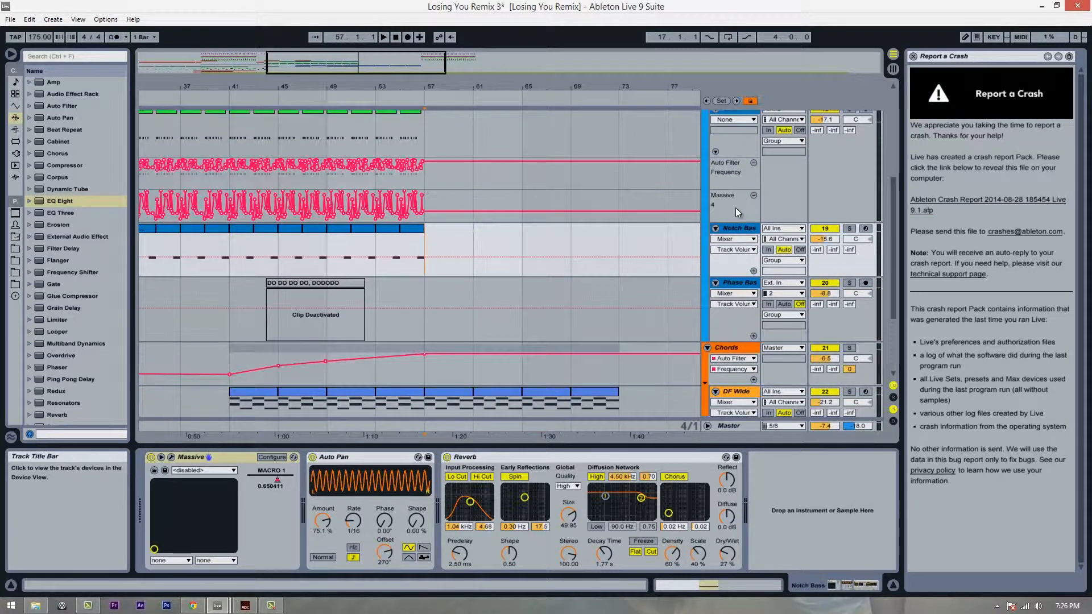
scroll(729, 222, "up", 7)
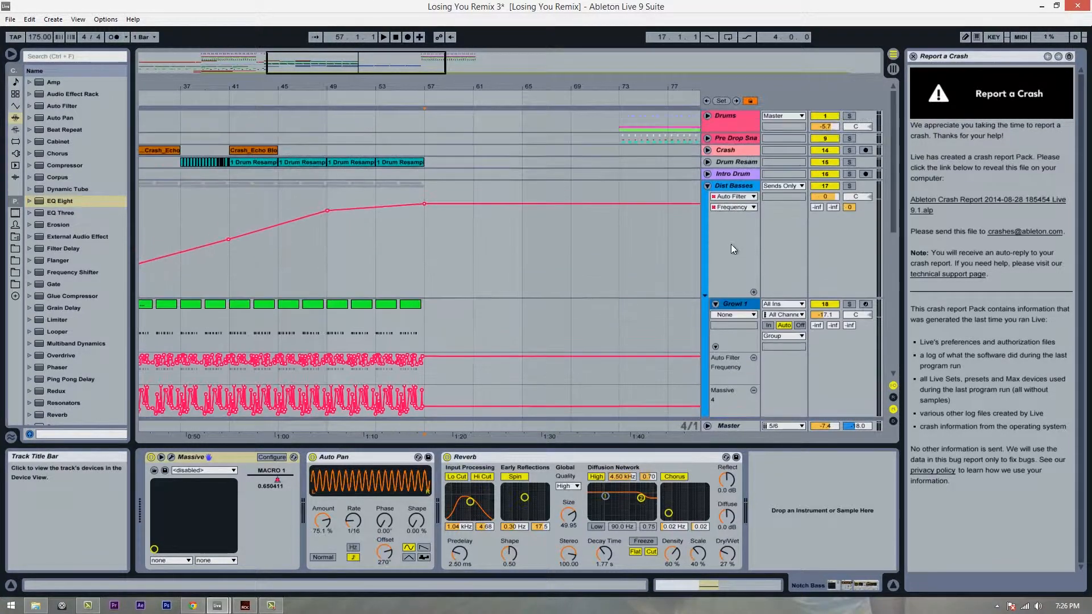
Step: Fold the Growl 1, Notch Bass and Phase Bass tracks to make the arrangement view more compact
scroll(732, 244, "down", 2)
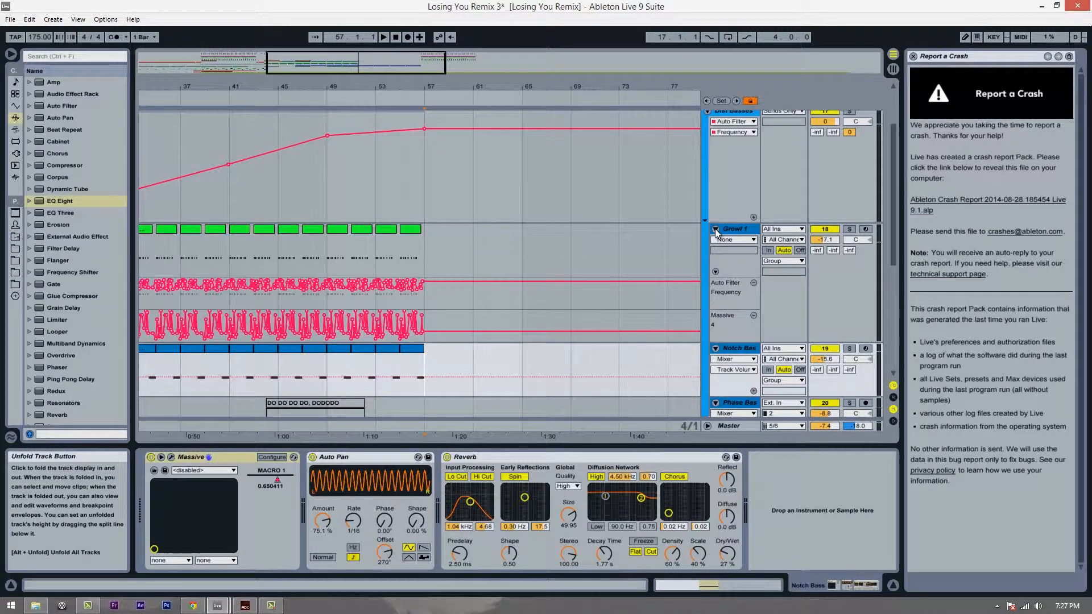
scroll(716, 232, "down", 2)
scroll(715, 229, "down", 1)
scroll(708, 199, "up", 3)
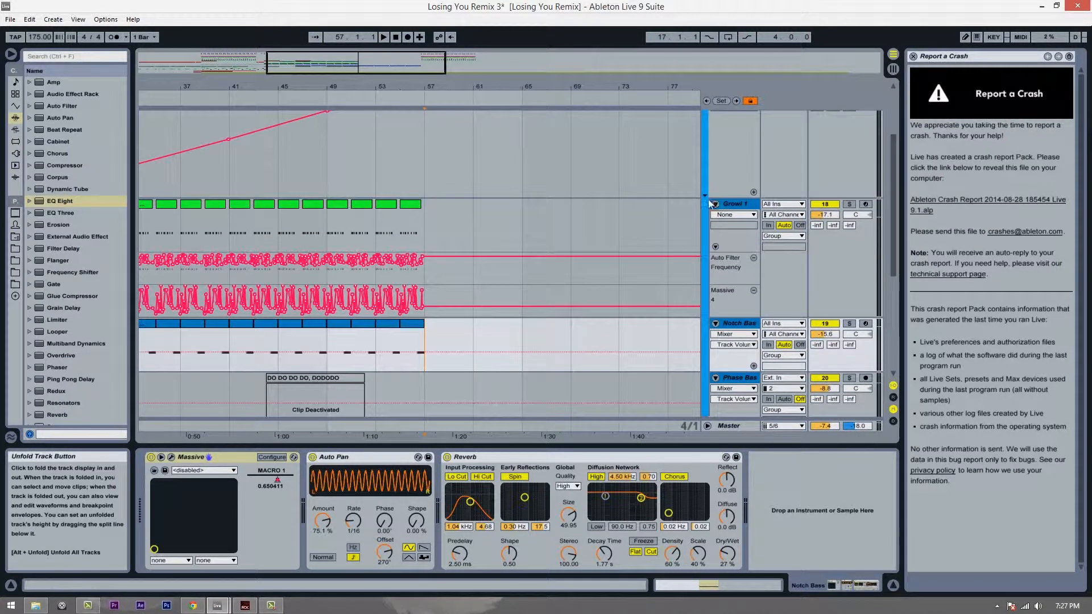
left_click(716, 204)
left_click(716, 217)
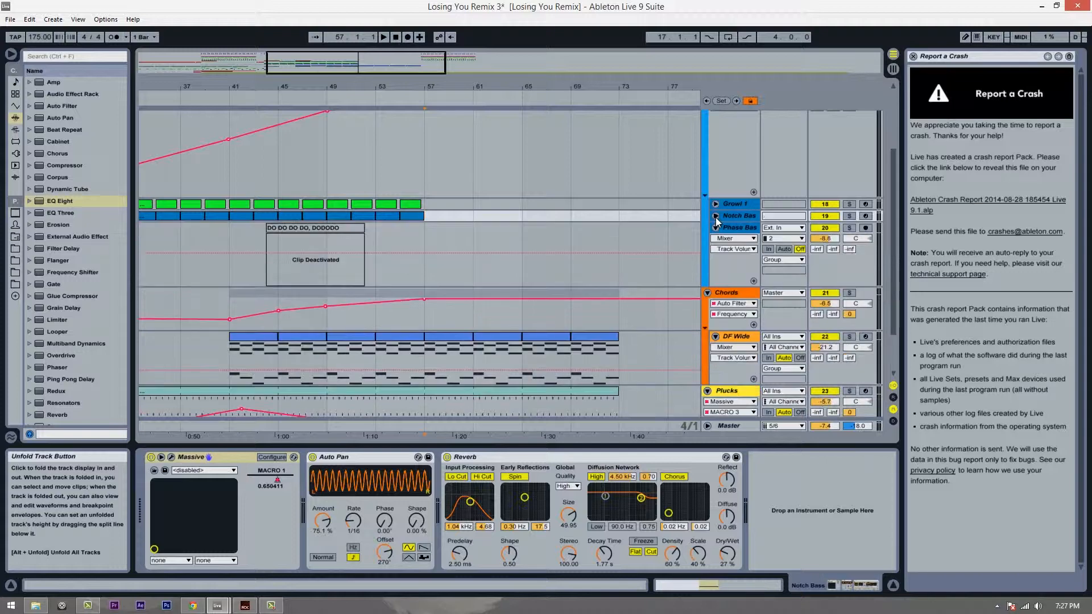
left_click(715, 228)
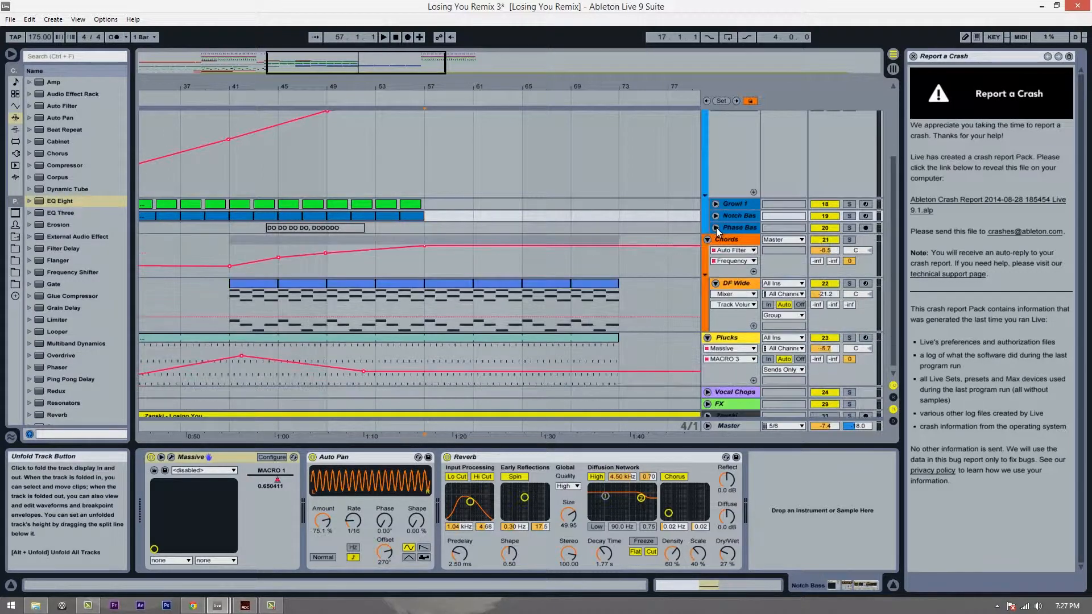
Step: Mark out the empty bars 57 to 73 across the Growl 1, Notch Bass and Phase Bass tracks, and mark bar 61 on Growl 1
scroll(573, 246, "up", 2)
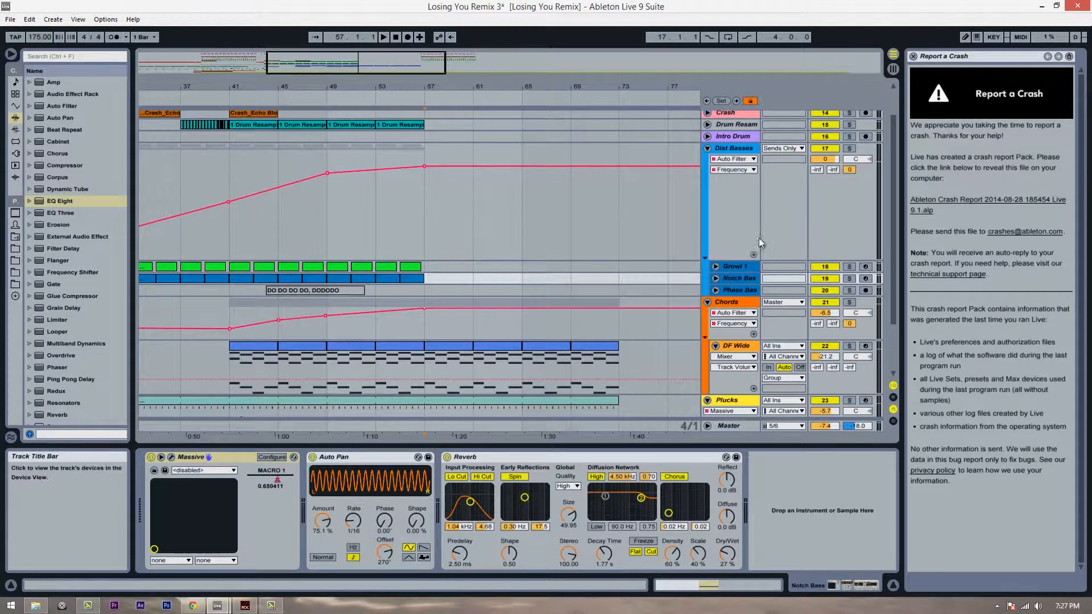
scroll(572, 216, "down", 2)
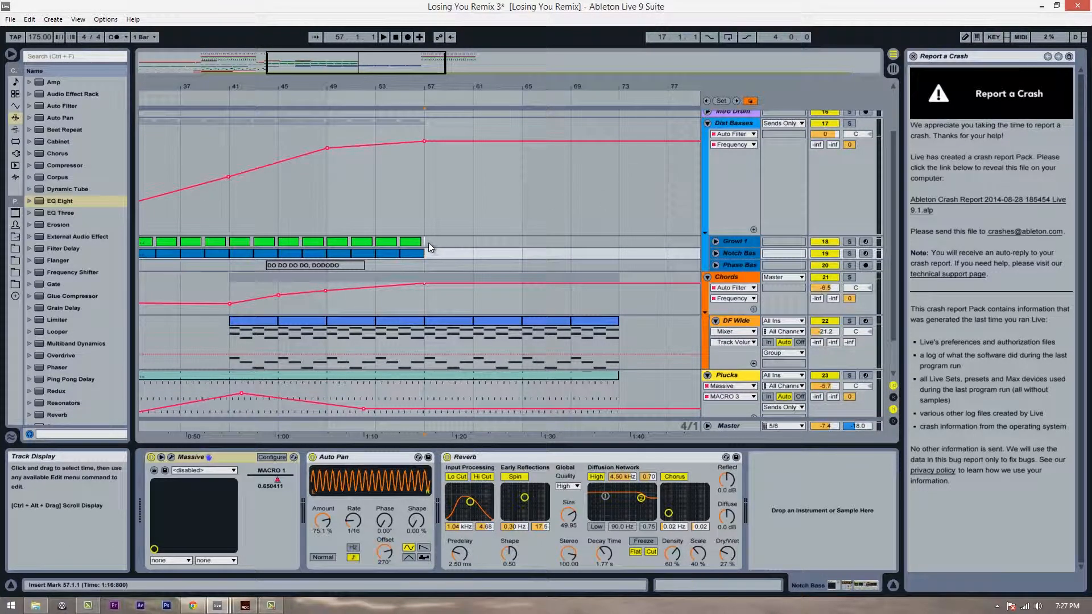
left_click_drag(428, 242, 616, 264)
left_click(616, 264)
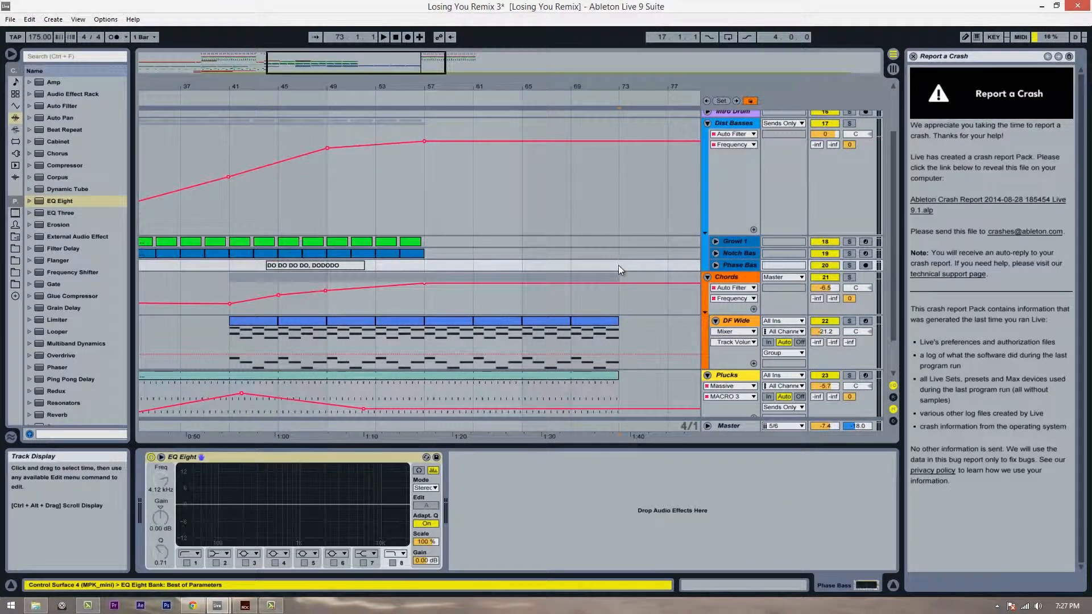
left_click(470, 243)
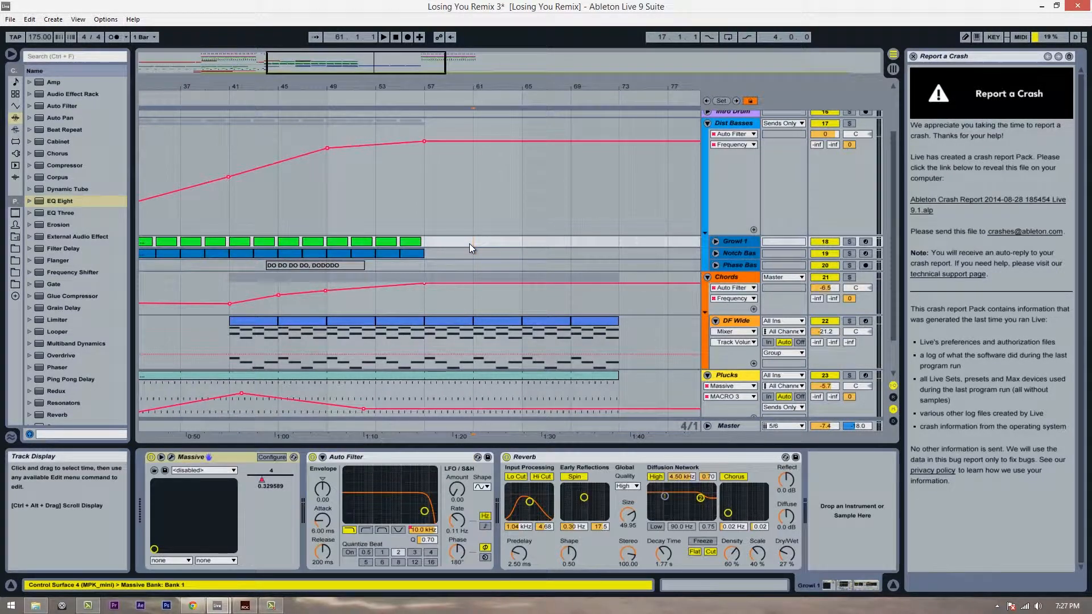
Step: Review the drum, bass, chord and Plucks tracks around the break, and mark bar 57 on the Growl 1 track
scroll(531, 322, "up", 3)
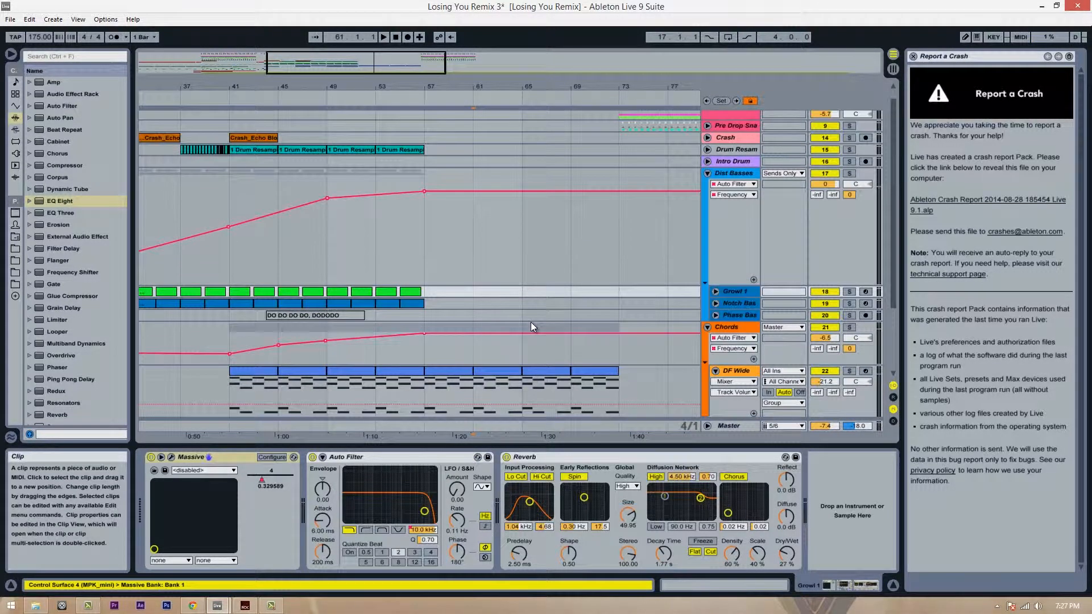
scroll(531, 322, "down", 3)
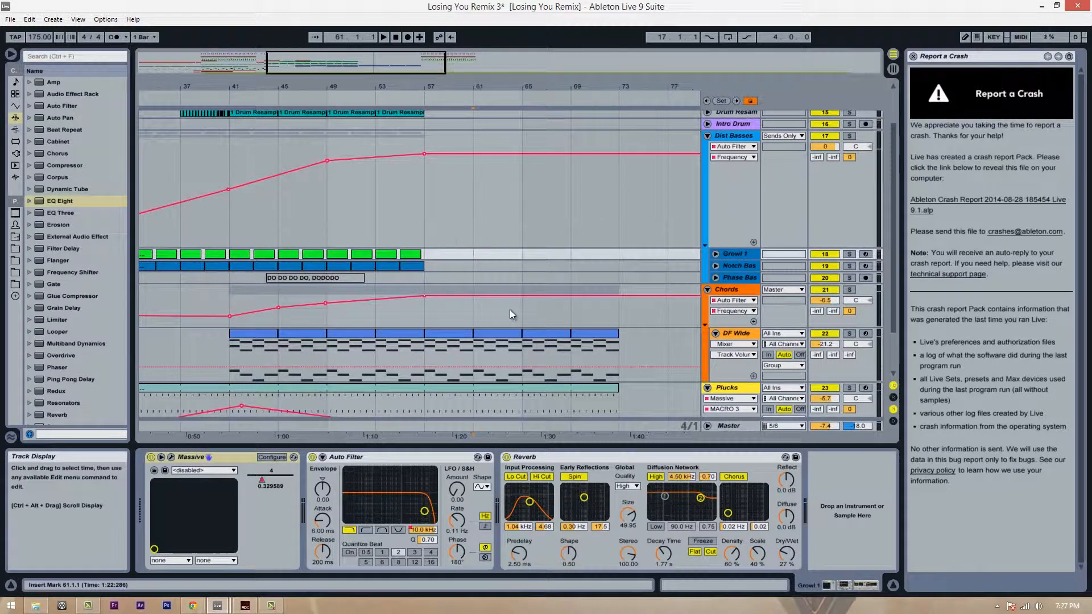
scroll(512, 314, "down", 3)
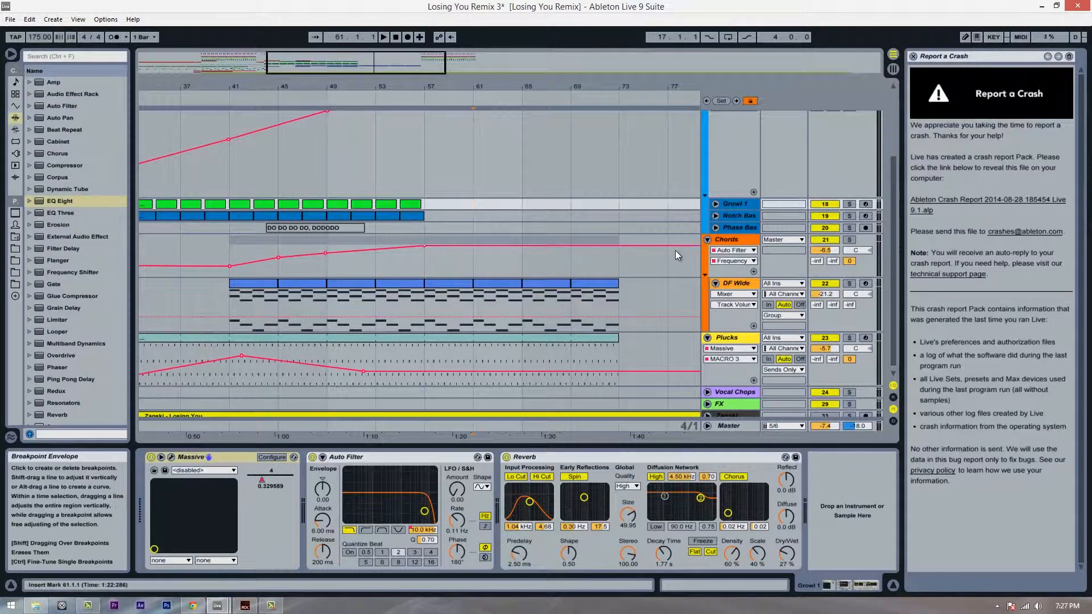
scroll(676, 247, "up", 3)
scroll(676, 247, "down", 2)
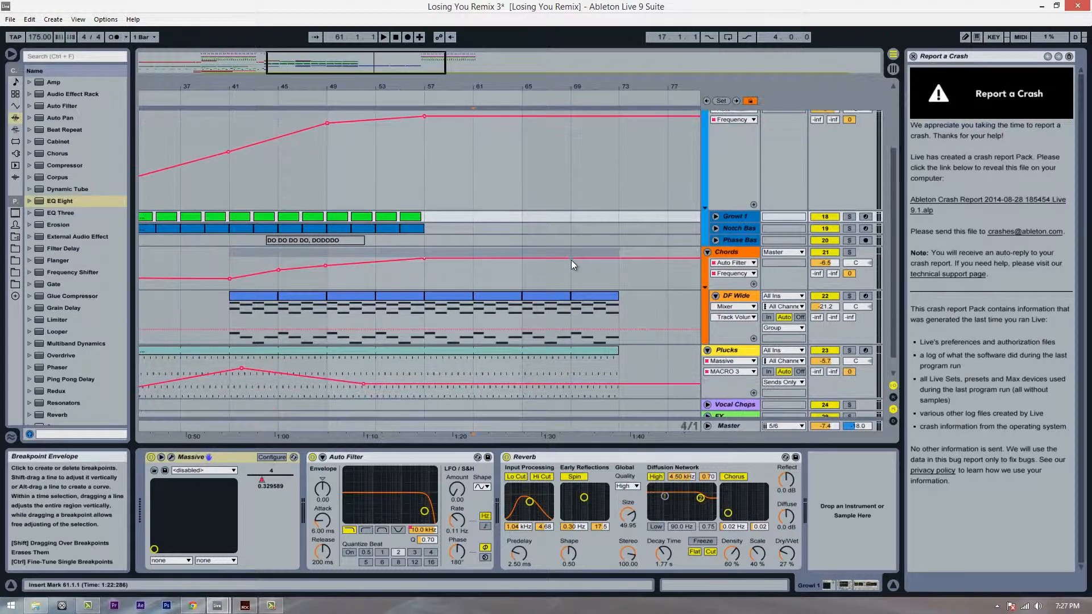
left_click(427, 217)
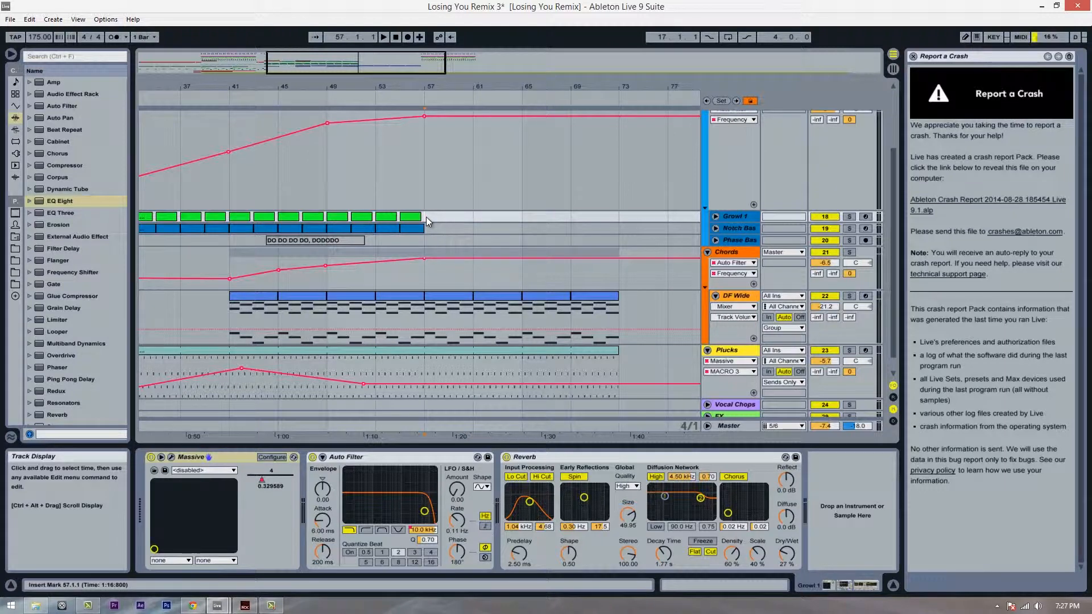